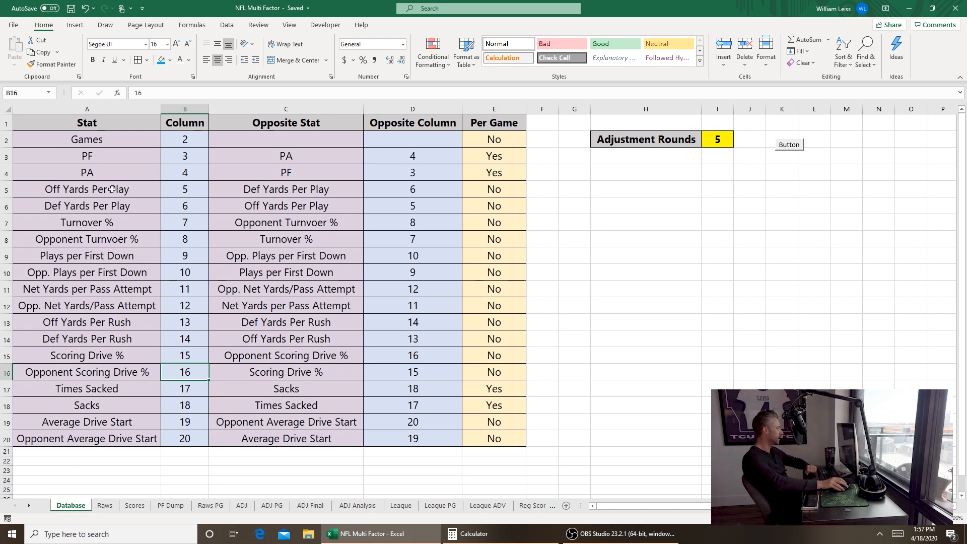
Step: Examine the entries in the Database sheet's Stat column, from Off Yards Per Play down to Average Drive Start
click(106, 186)
click(128, 203)
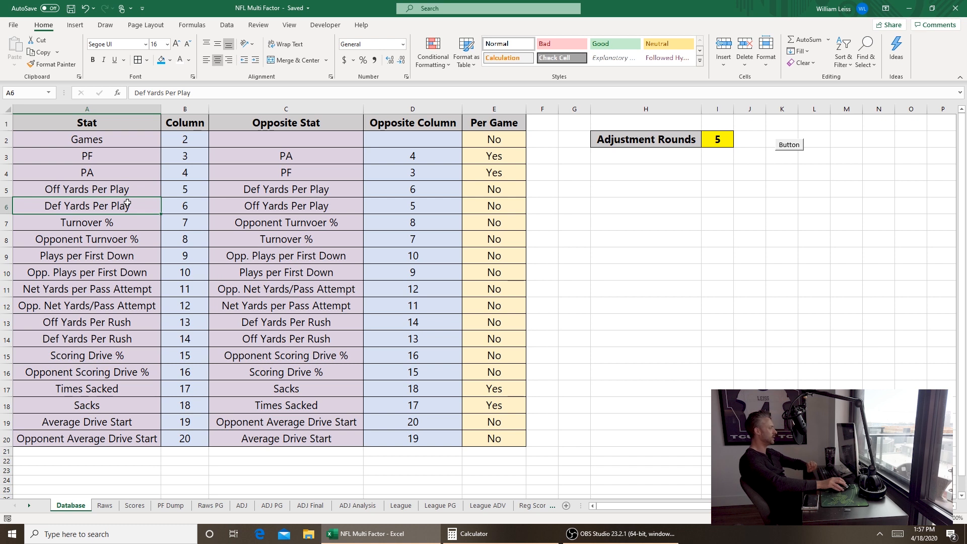
click(116, 225)
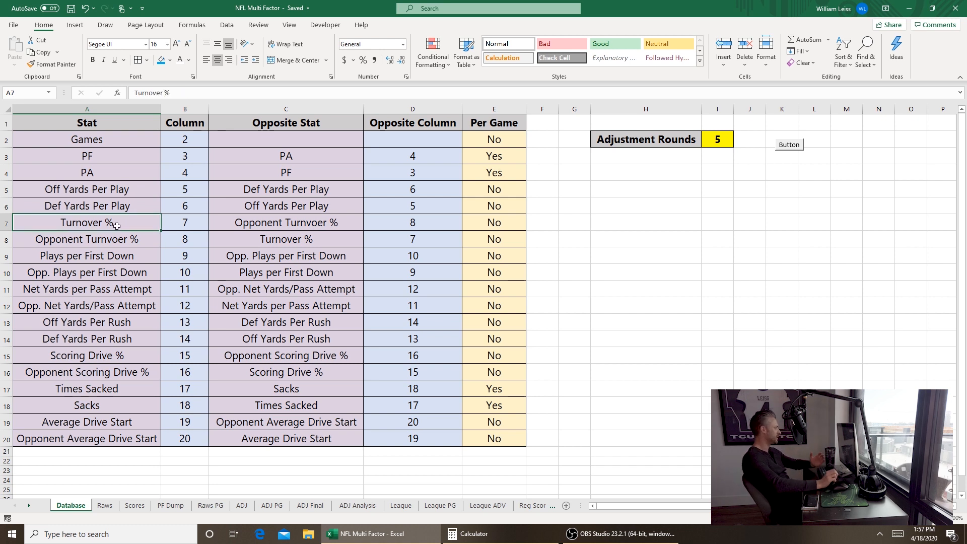
click(107, 239)
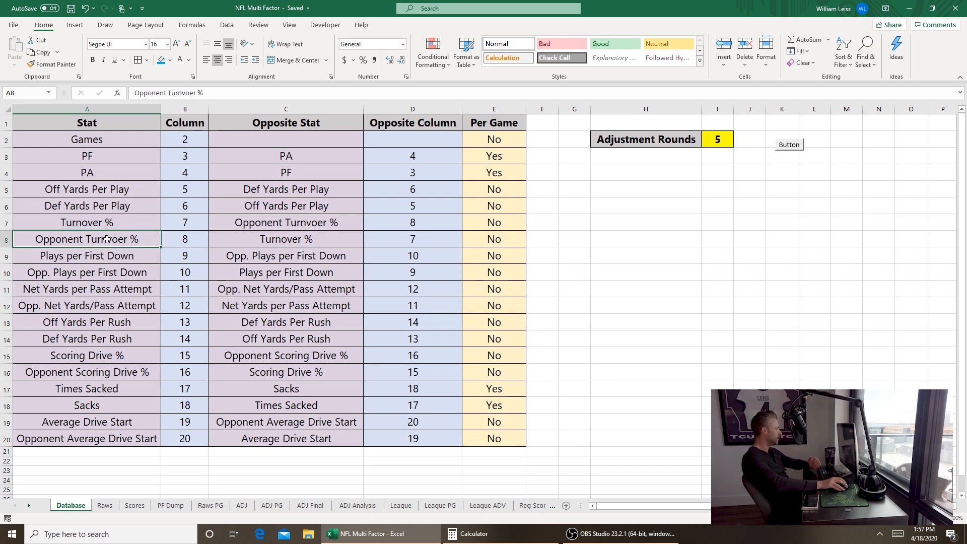
click(100, 257)
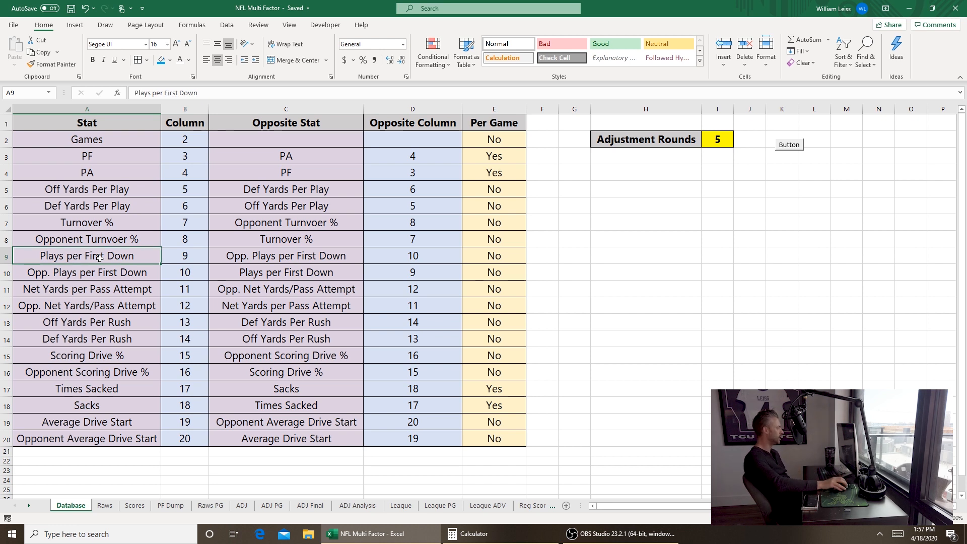
click(94, 285)
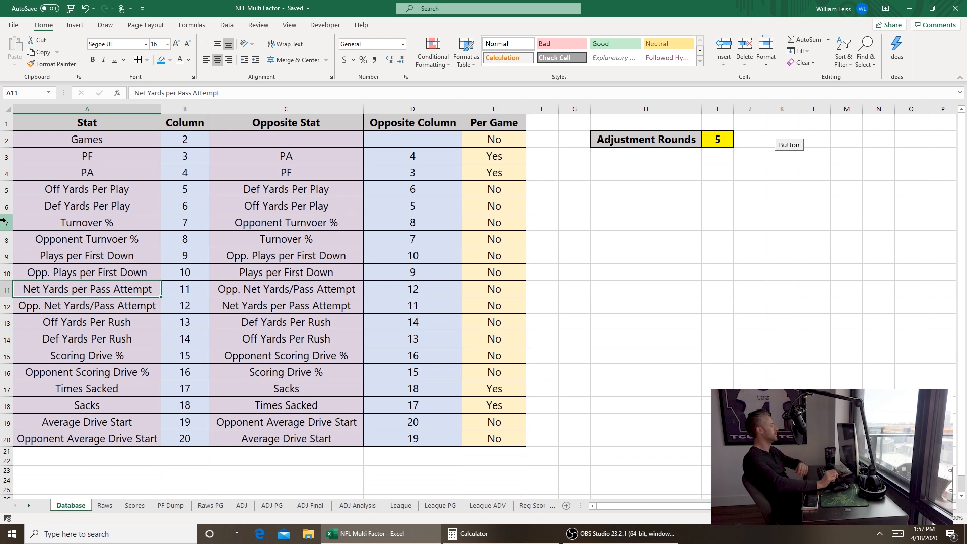
click(89, 327)
click(97, 341)
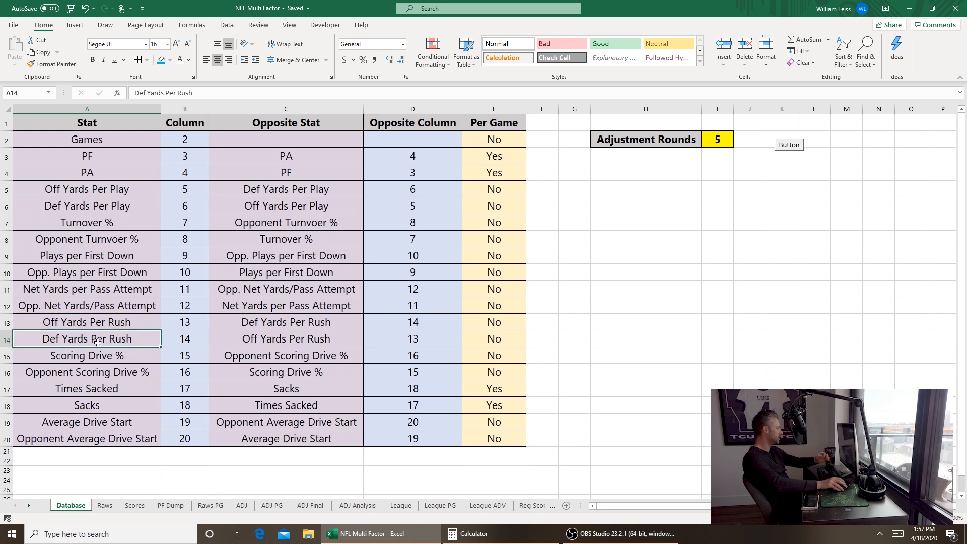
click(111, 355)
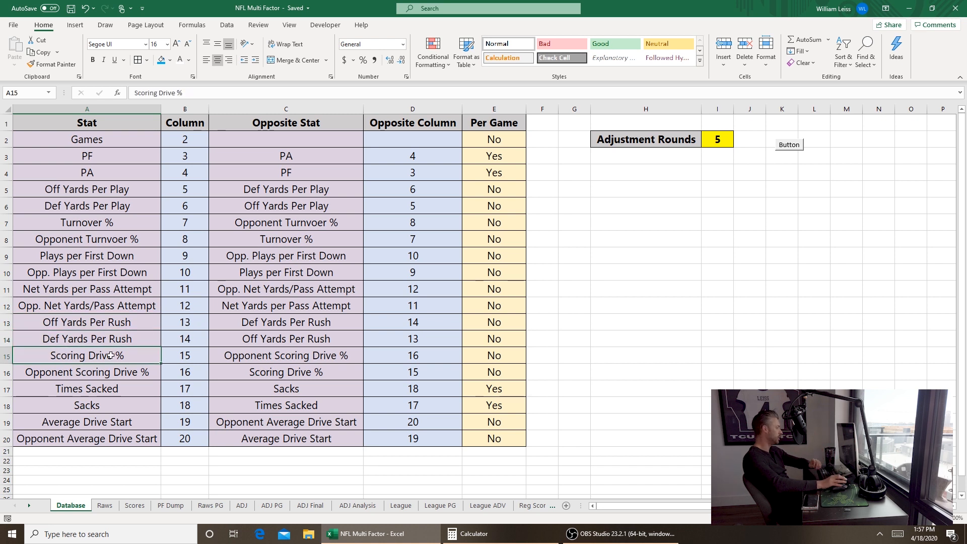
click(100, 404)
click(96, 391)
click(111, 421)
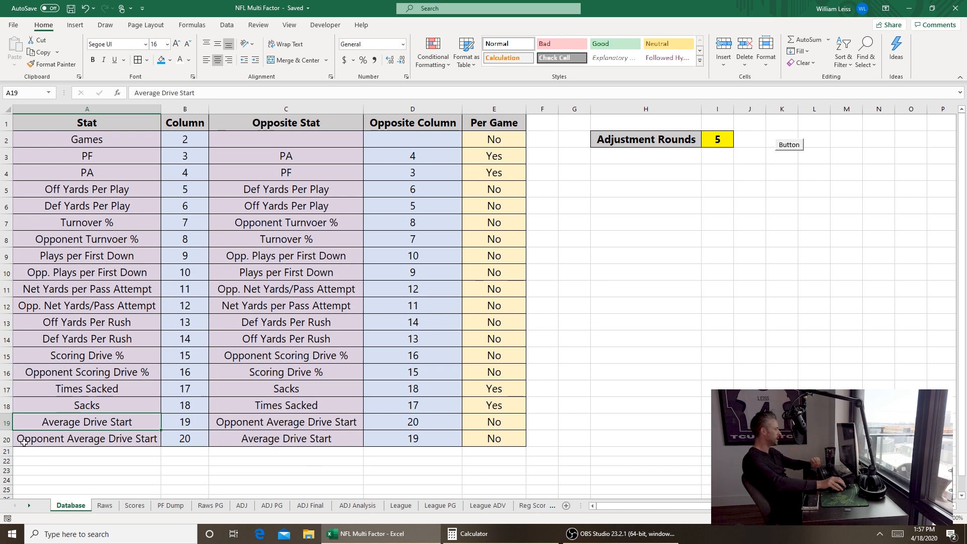
Step: Examine the Raws sheet's stat columns from OYPP to O AD St and glance at the Scores sheet's game results
click(105, 506)
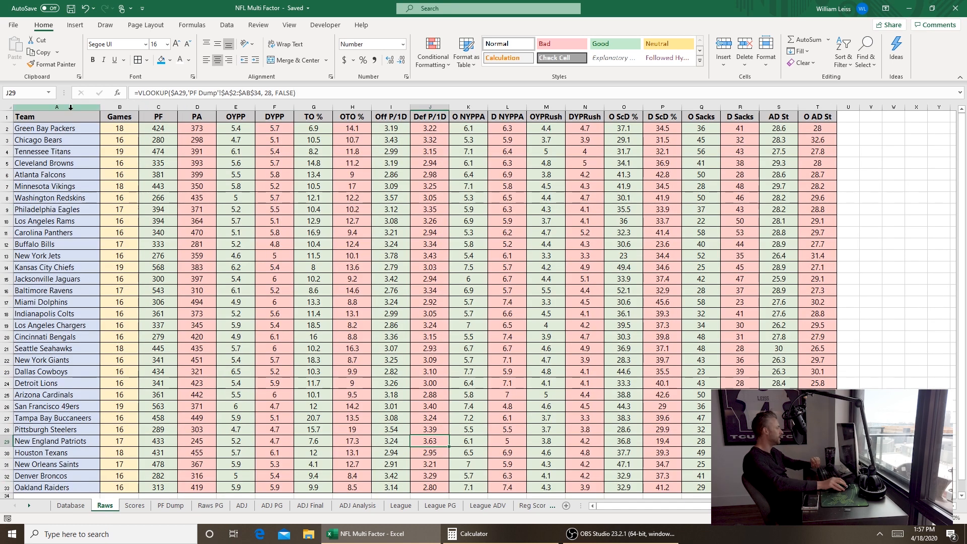
drag(70, 106, 817, 107)
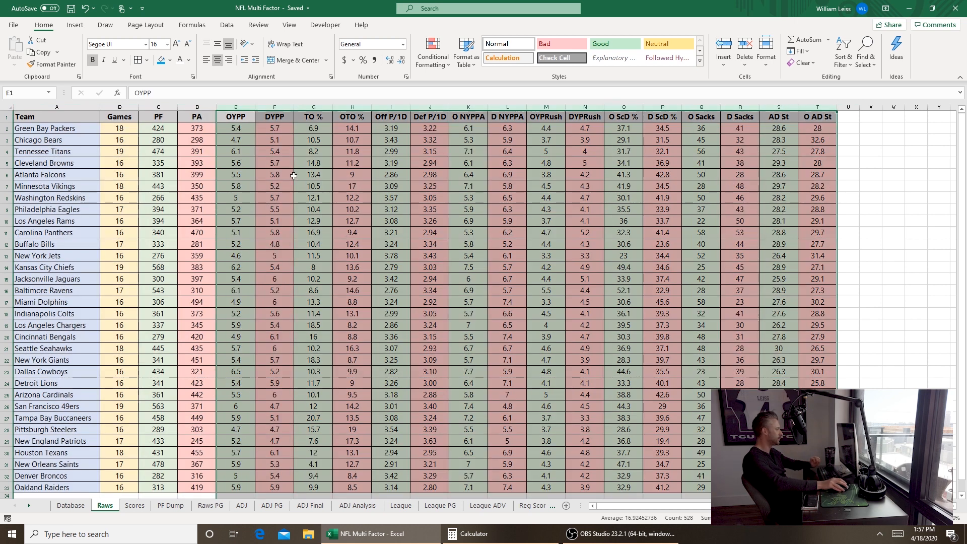
click(134, 505)
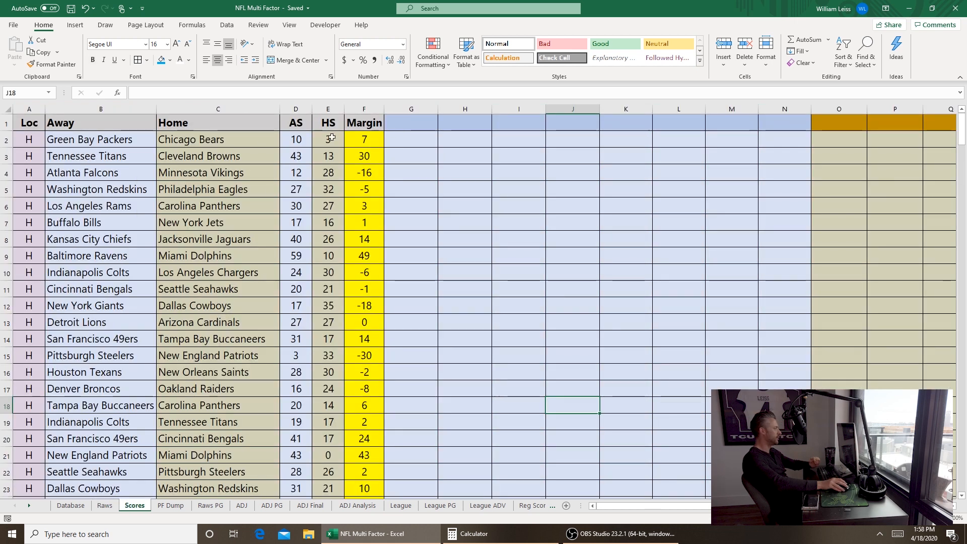
click(105, 505)
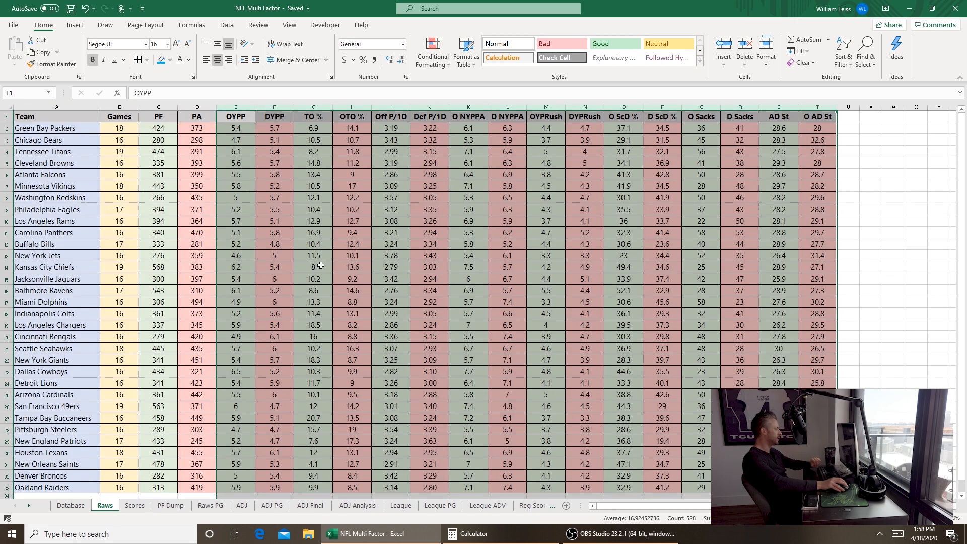
Step: Compare the Y/P column on the PF Dump sheet with the New England Patriots' DYPP value on the Raws sheet
click(171, 505)
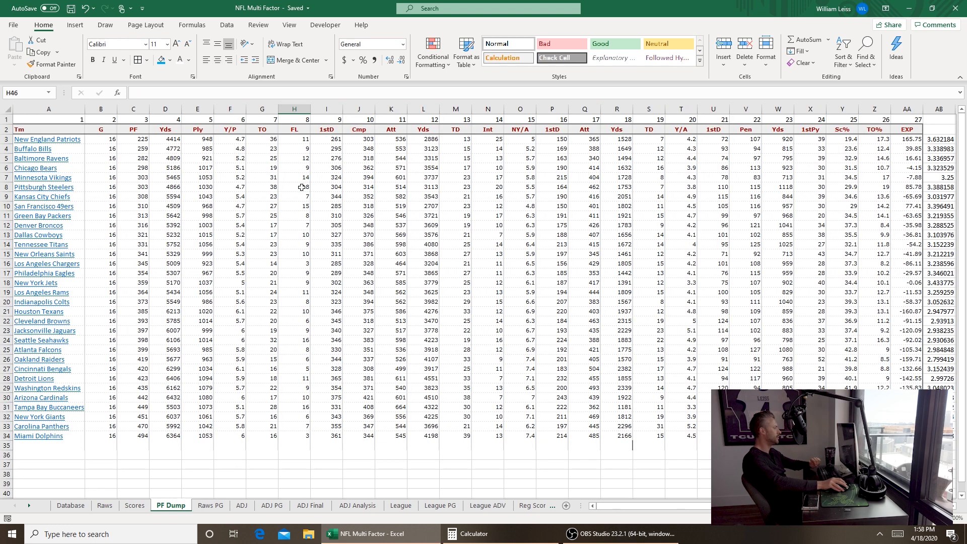
click(234, 108)
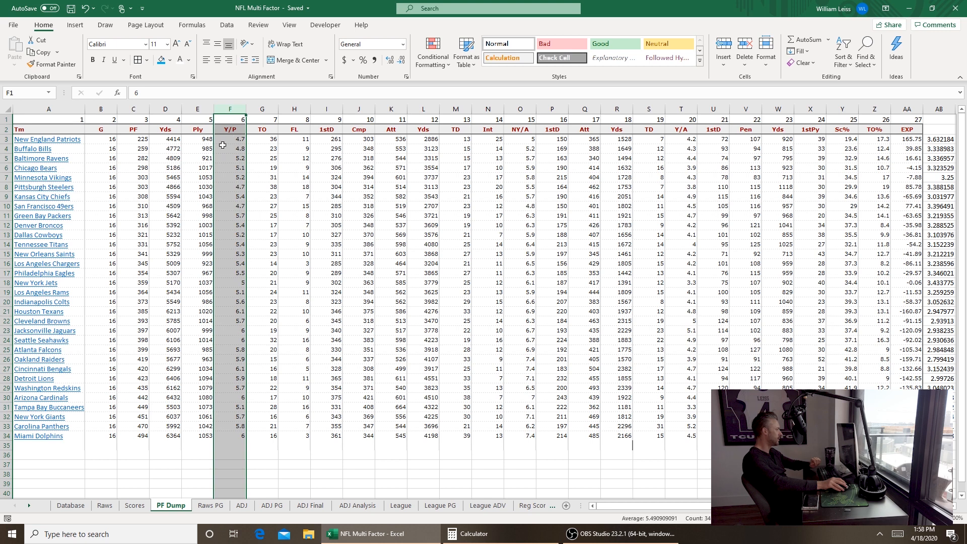
click(136, 505)
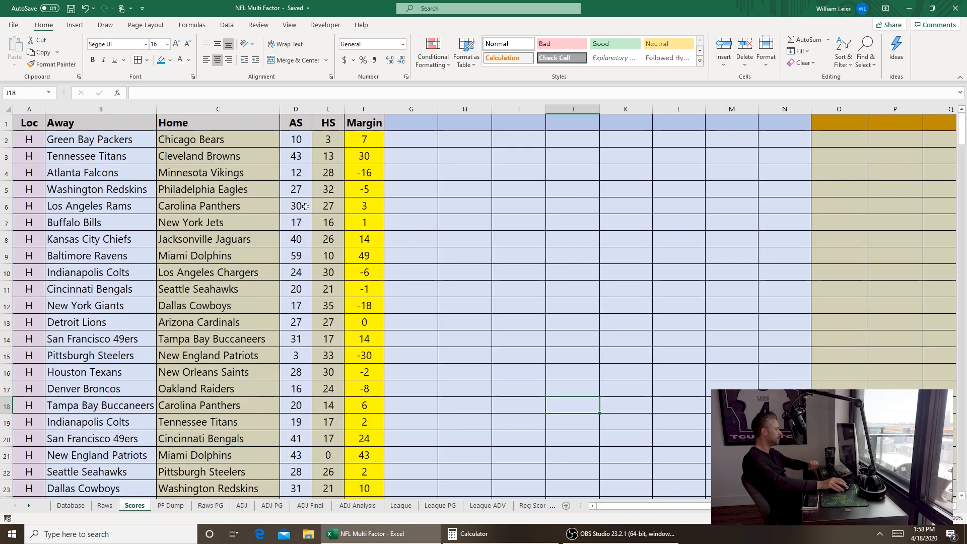
click(107, 505)
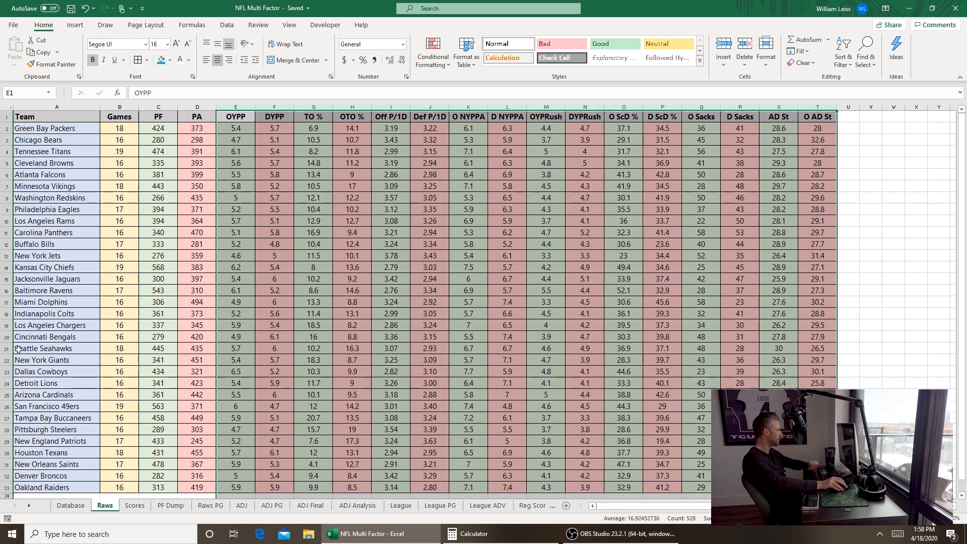
click(6, 440)
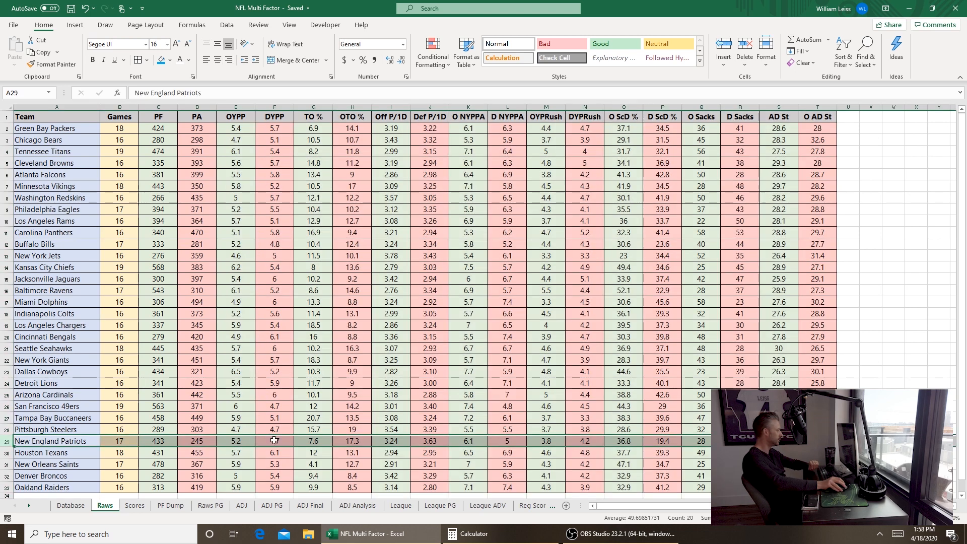
click(171, 506)
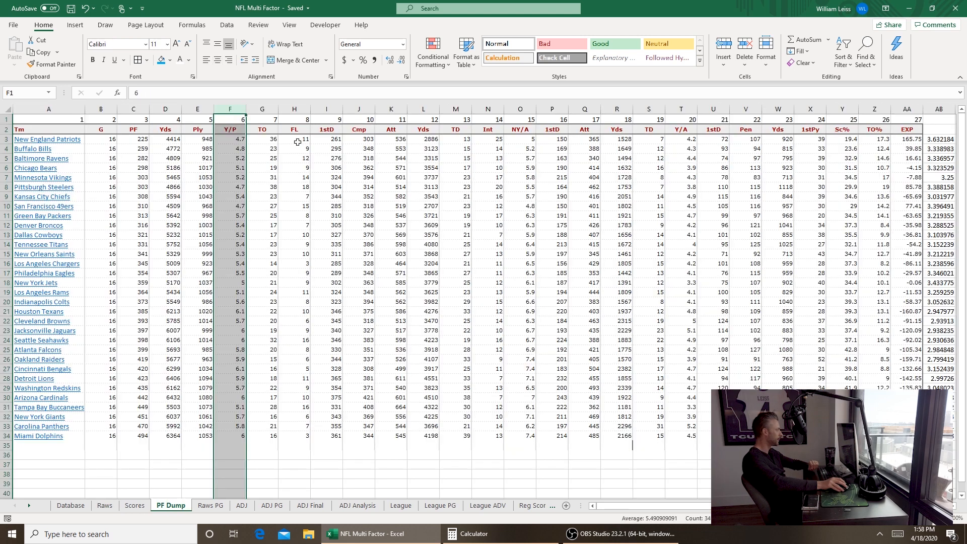
click(238, 142)
click(104, 507)
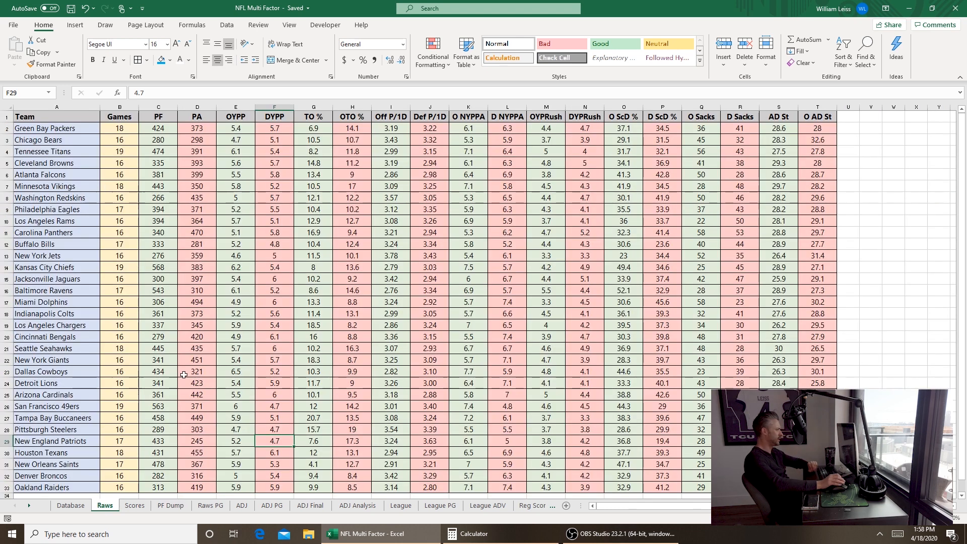
Step: Highlight the stat columns from OYPP to O AD St on Raws and the Per Game column on Database
drag(240, 107, 821, 104)
click(238, 279)
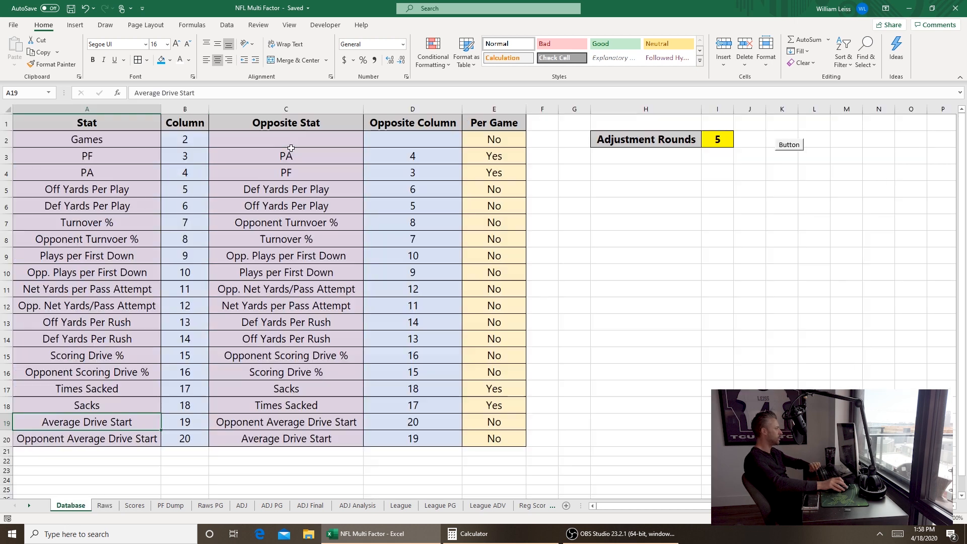
click(70, 506)
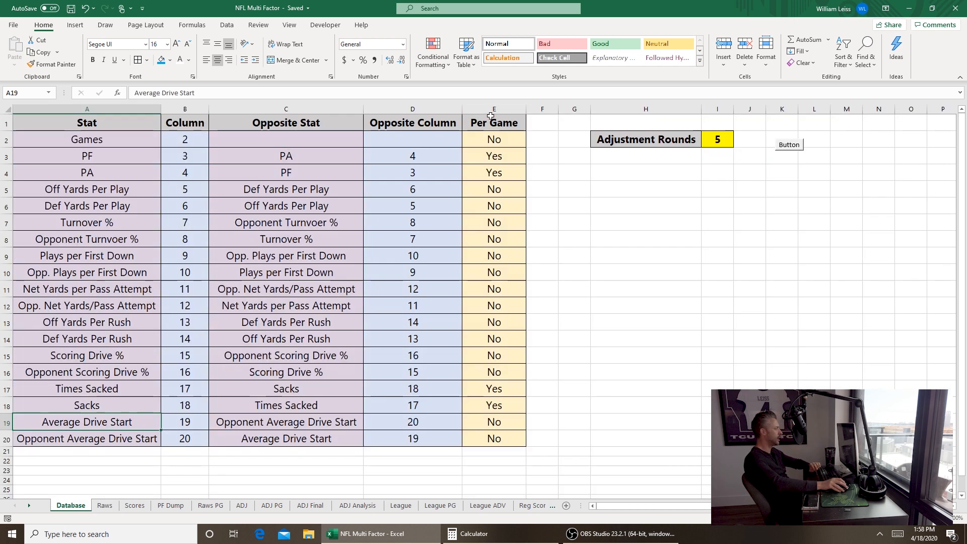
click(489, 110)
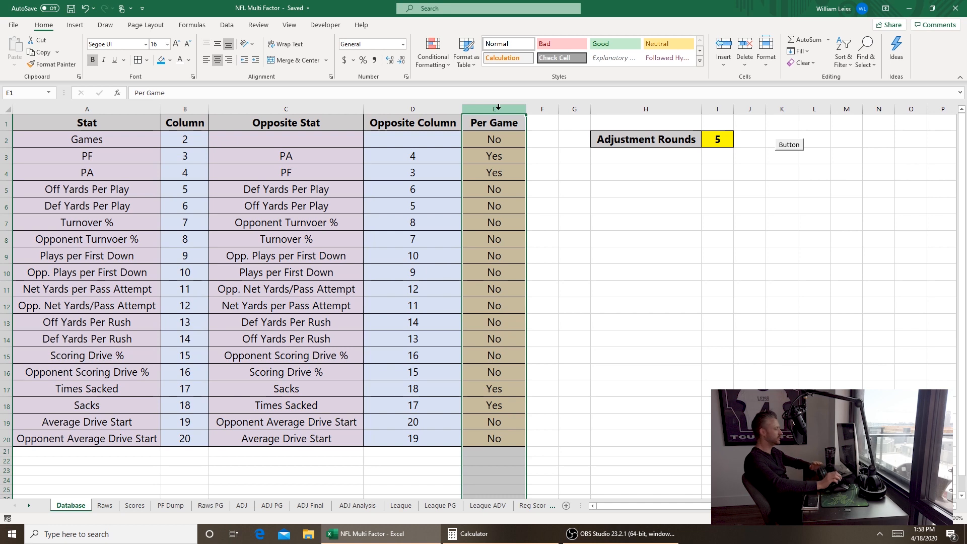
click(106, 506)
click(71, 506)
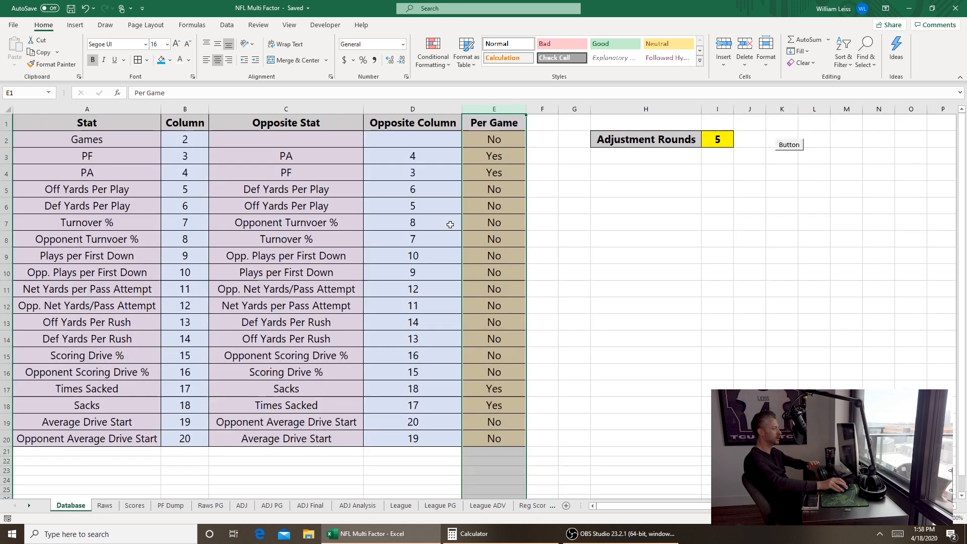
Step: On Raws, highlight the Green Bay Packers' OYPP to D ScD % and drive-start stats, and separately their O Sacks and D Sacks
click(105, 506)
drag(155, 130, 673, 129)
ctrl+drag(778, 128, 816, 128)
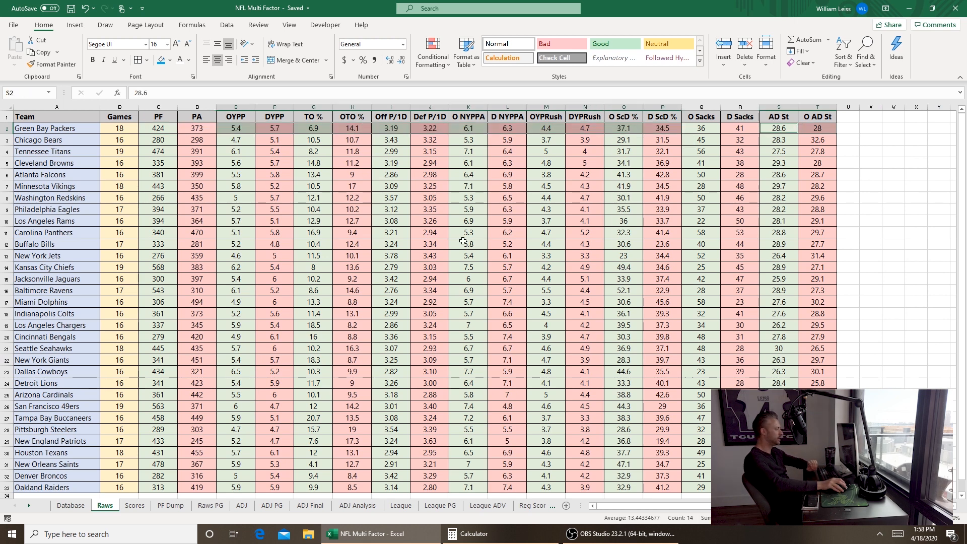
click(698, 129)
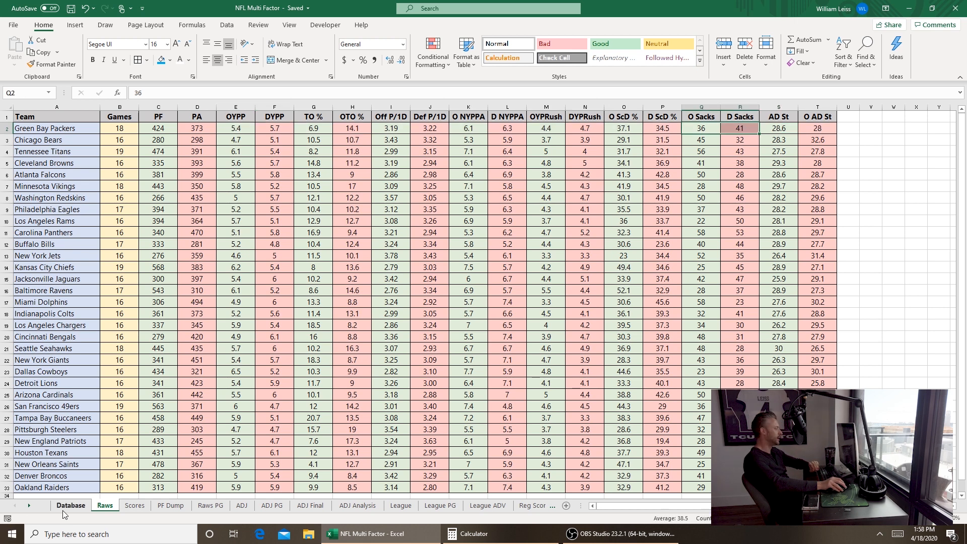
Step: Highlight the Per Game settings of Times Sacked, Sacks, PF and PA on the Database sheet
click(71, 505)
drag(495, 390, 500, 406)
drag(490, 156, 491, 172)
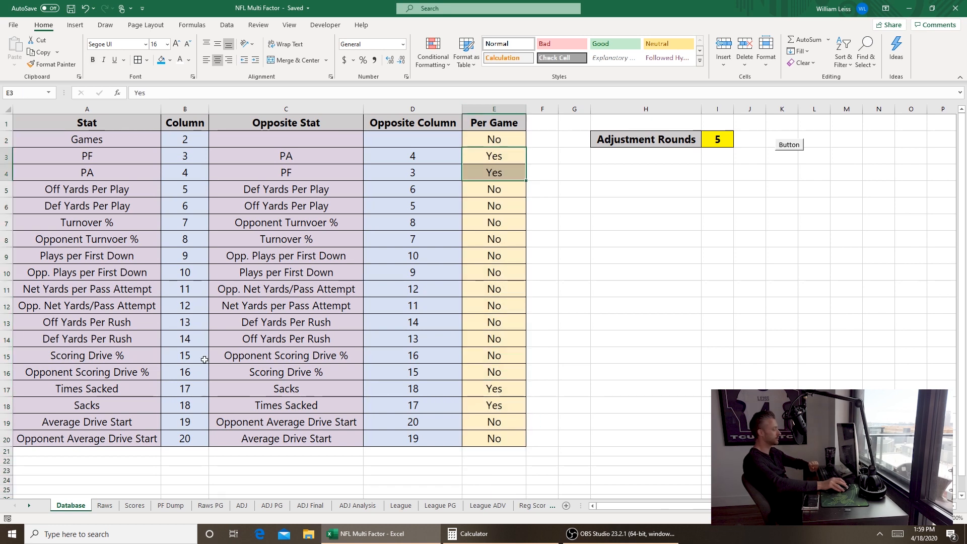
Step: Highlight the PF, PA, O Sacks and D Sacks columns on the Raws PG sheet and compare the sheet with Raws
click(211, 506)
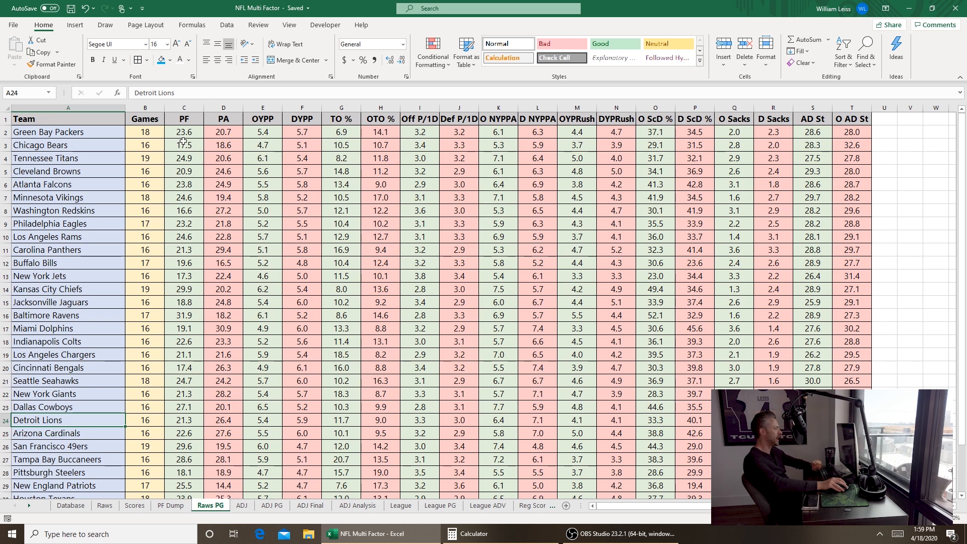
click(182, 121)
key(ctrl+shift+Down)
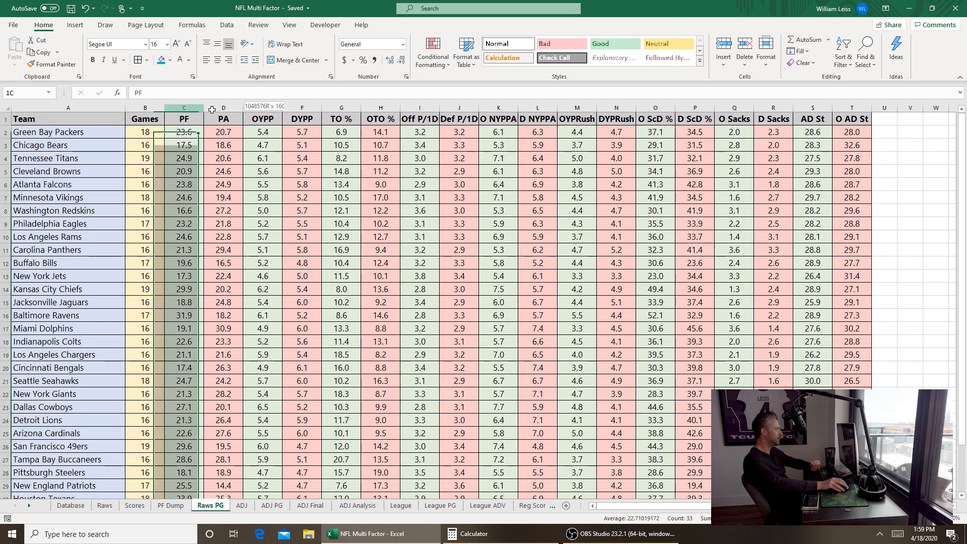
key(shift+Right)
ctrl+drag(743, 104, 774, 104)
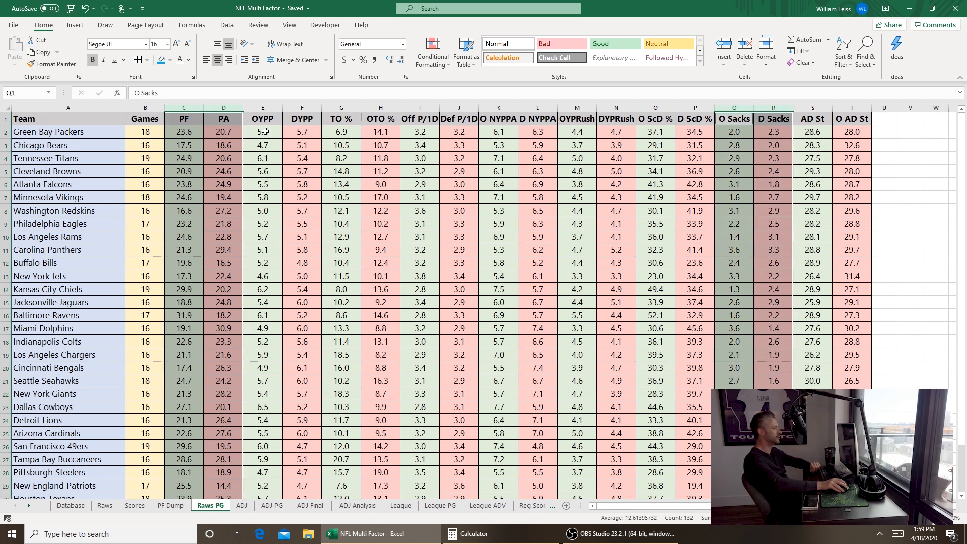
click(263, 210)
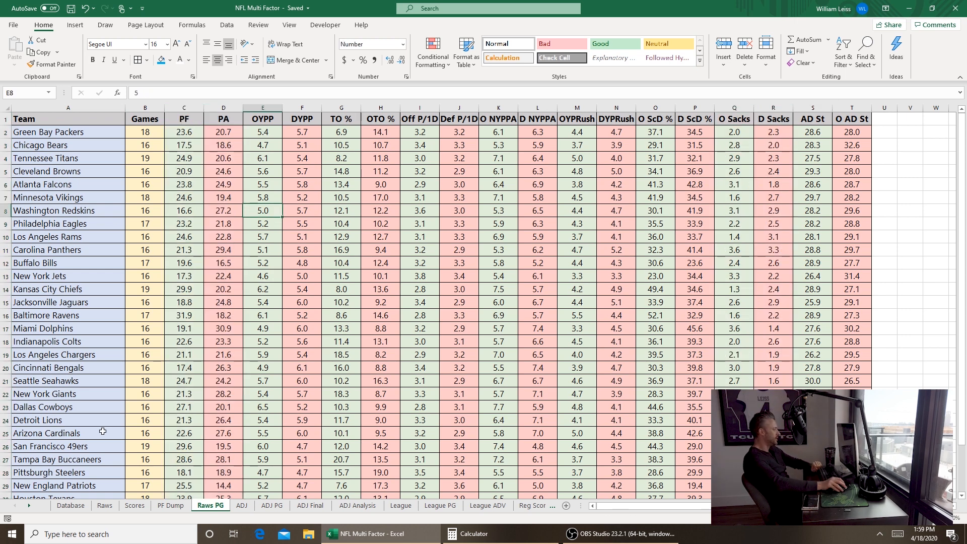
click(103, 506)
click(215, 506)
Step: Open the workbook's Visual Basic code and bring the Raw_PG_Calculate procedure into view
click(317, 27)
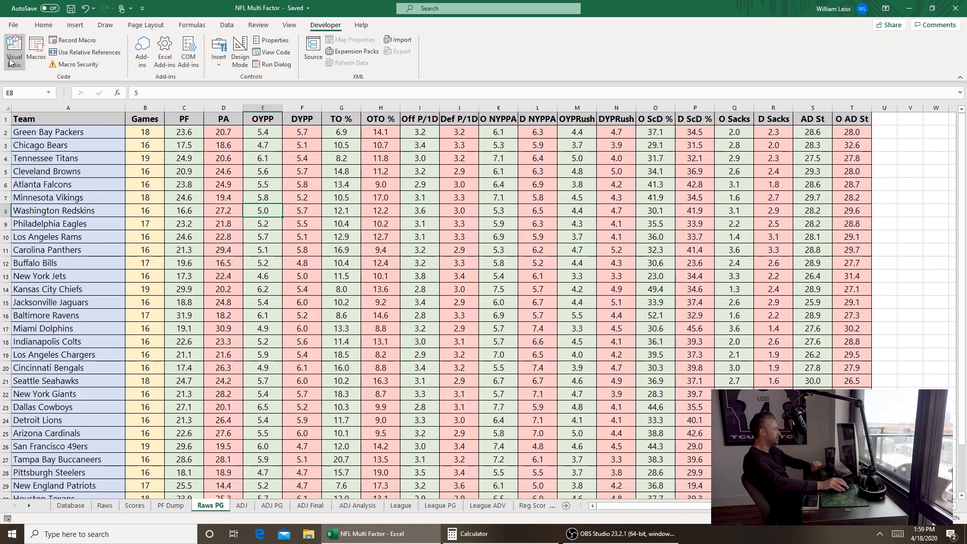
click(15, 50)
scroll(223, 222, down, 10)
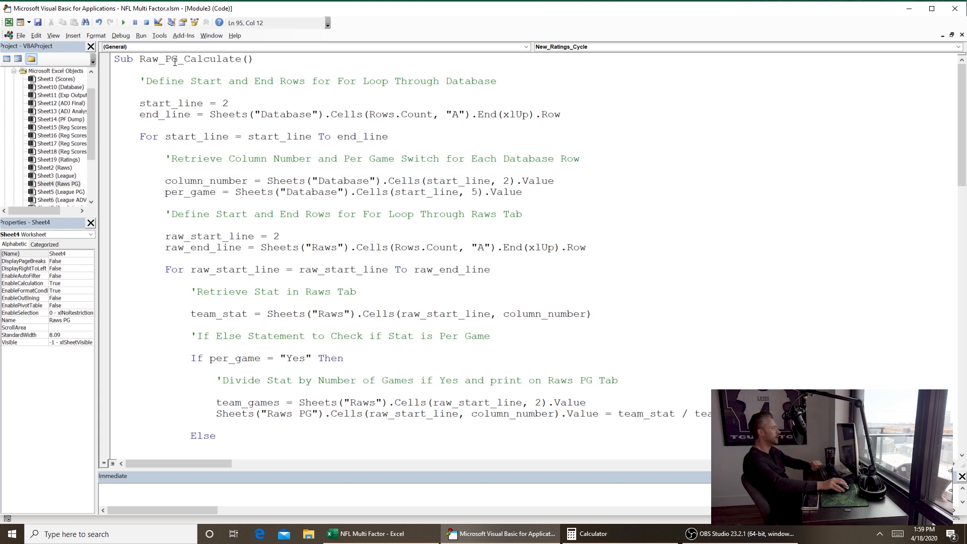
Step: Shrink the code editor window, show the Database sheet behind it, and read Raw_PG_Calculate through its per-game If/Else block
double_click(251, 8)
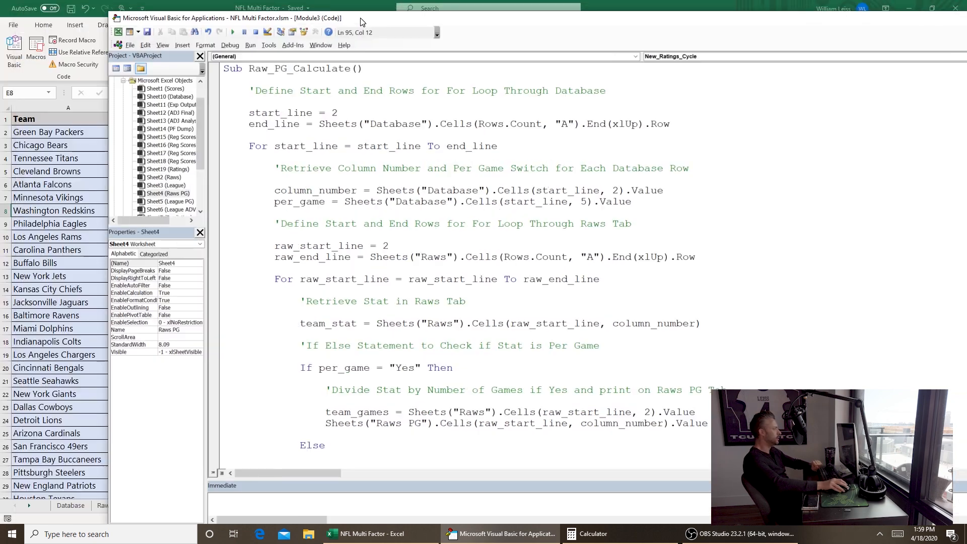
click(70, 514)
click(71, 507)
click(504, 533)
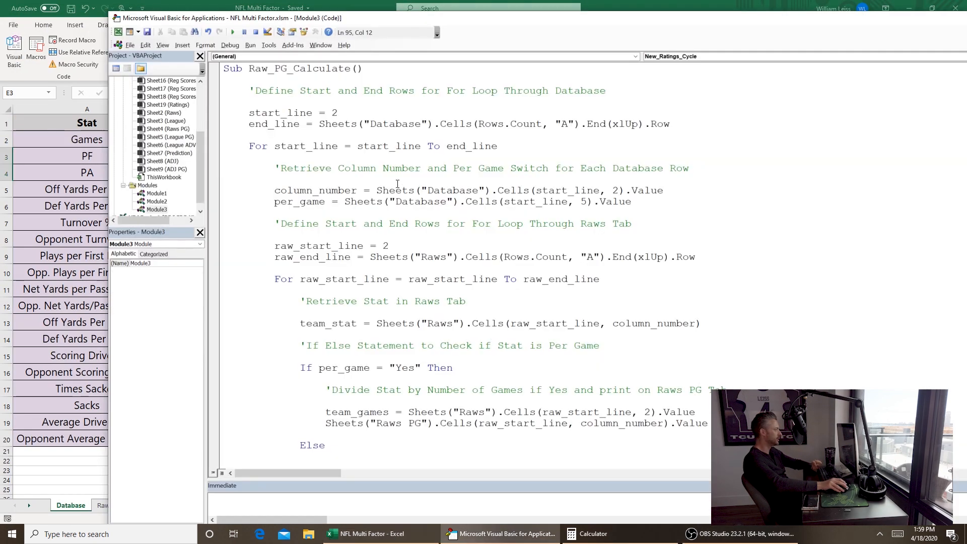
scroll(280, 285, down, 4)
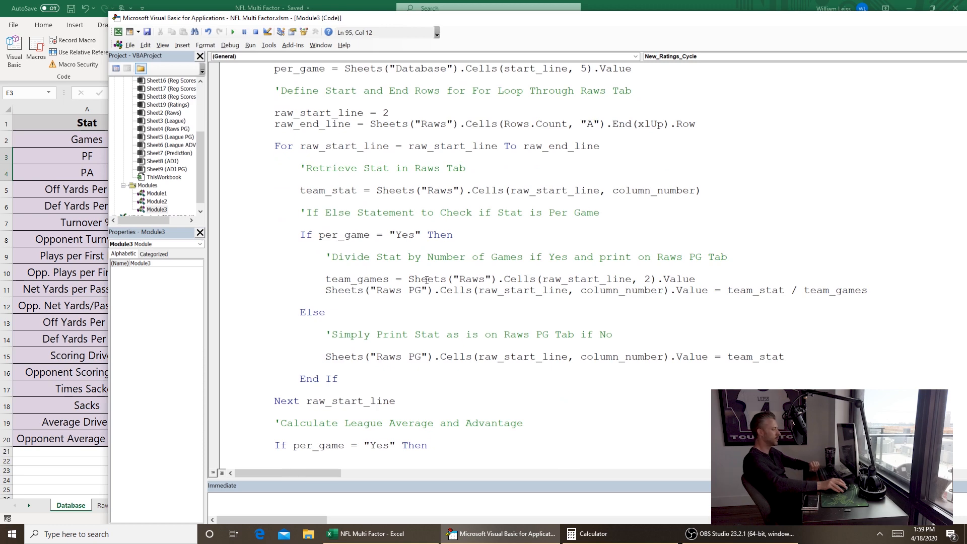
Step: Read the rest of Raw_PG_Calculate, from the Else branch through the League PG calculations and the home/away advantage loop
click(388, 357)
scroll(383, 349, down, 4)
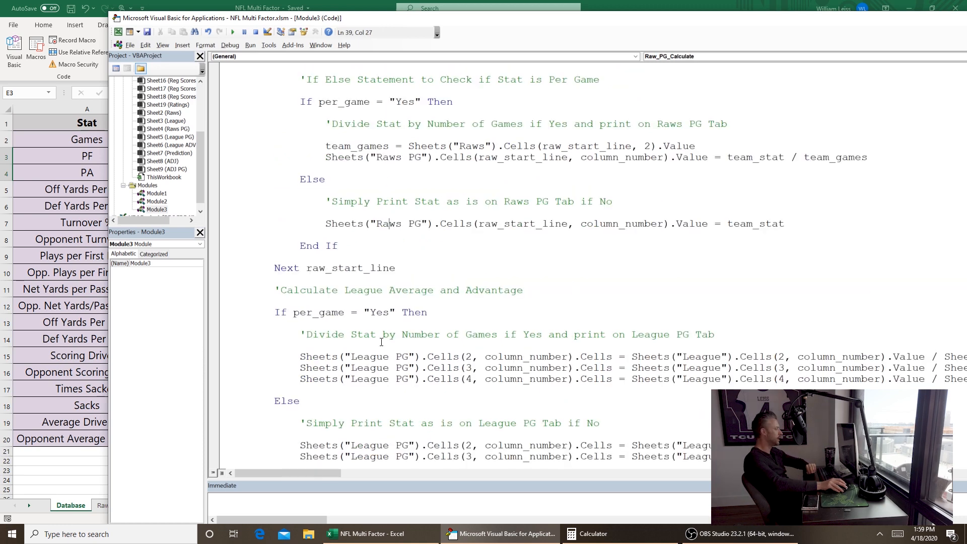
scroll(383, 349, down, 2)
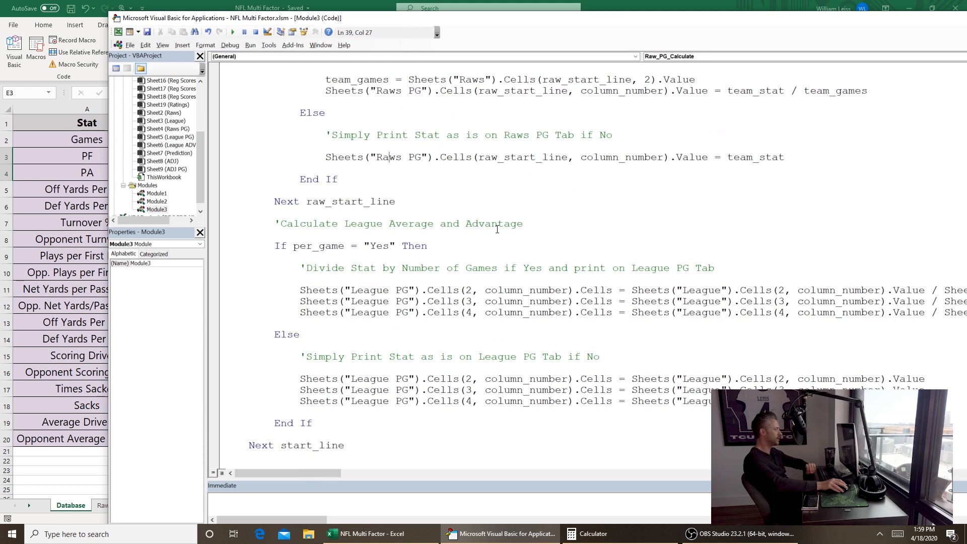
scroll(497, 229, down, 6)
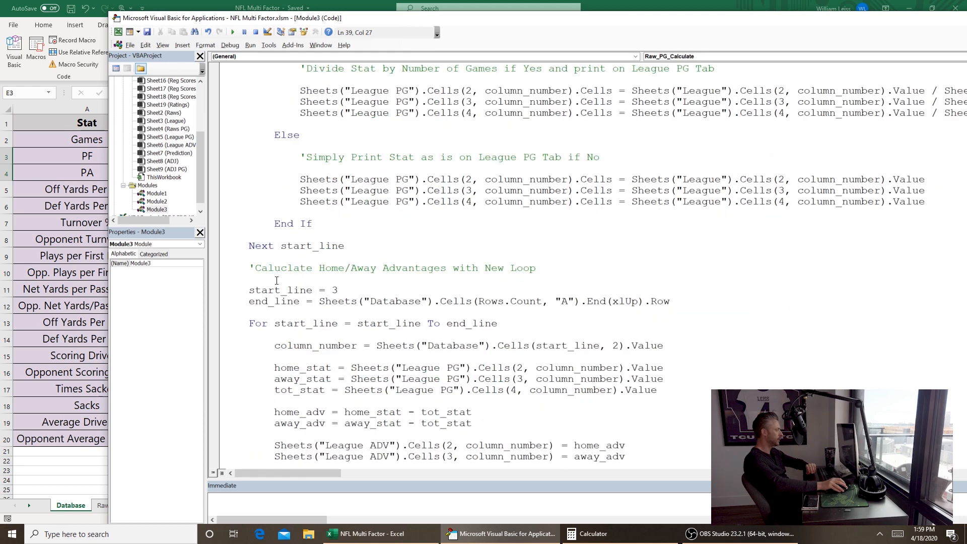
scroll(403, 266, down, 2)
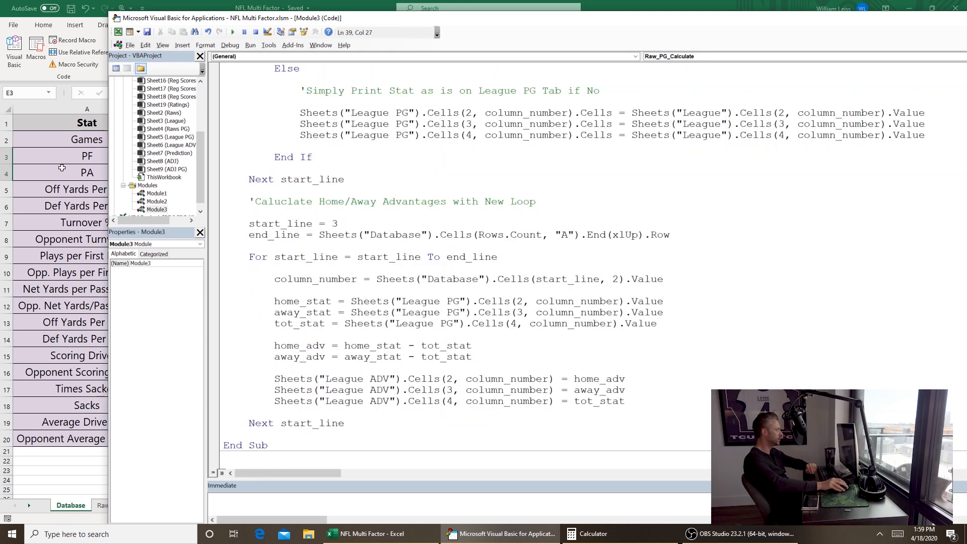
Step: Return to the workbook from the code editor and run the Raw_PG_Calculate macro
key(alt+q)
click(36, 50)
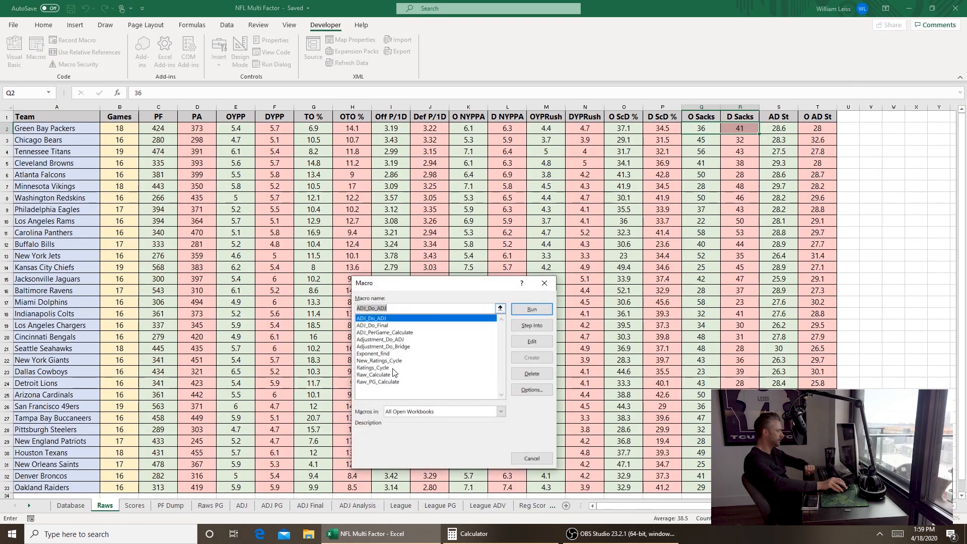
click(396, 381)
click(534, 308)
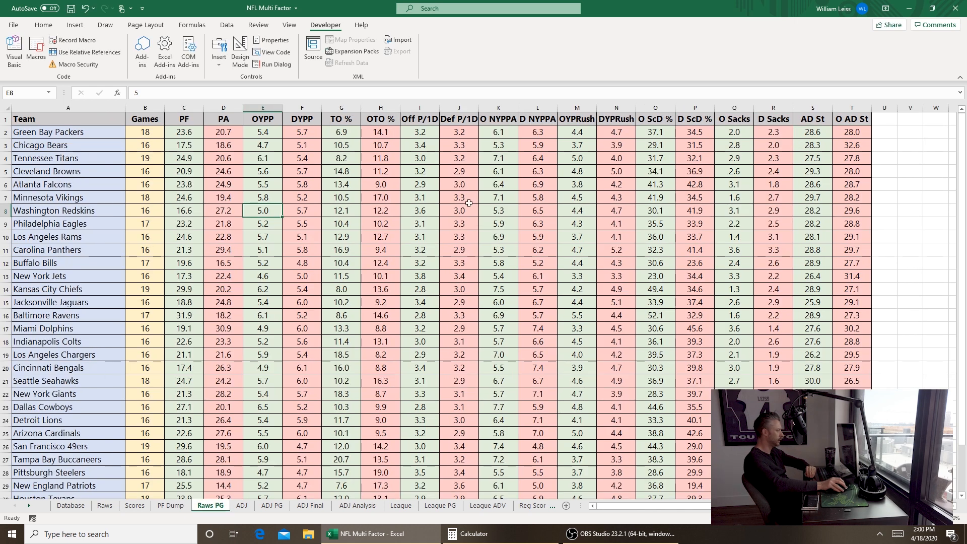
Step: Review the League PG and League ADV sheets, inspecting the Home advantages for TO %, NYPPA and OYPRush
click(437, 506)
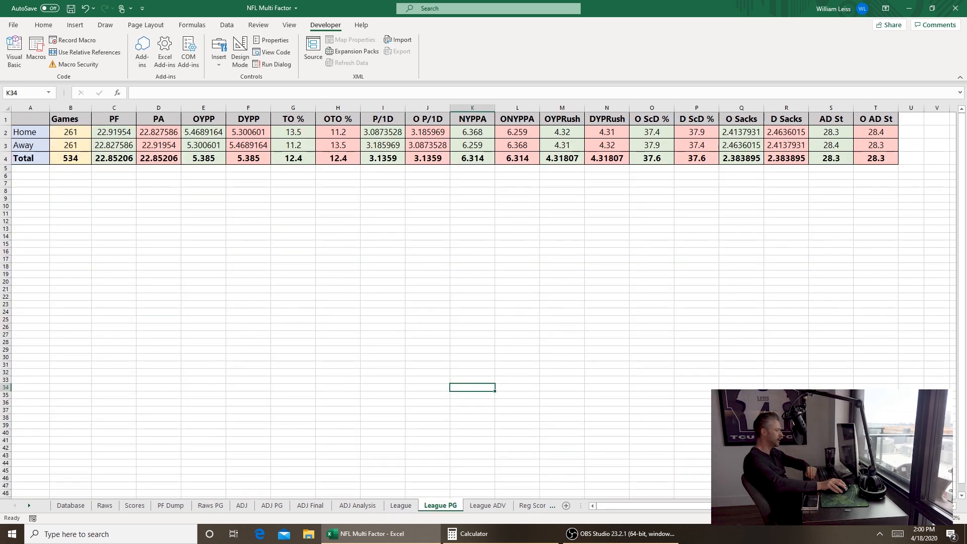
click(481, 506)
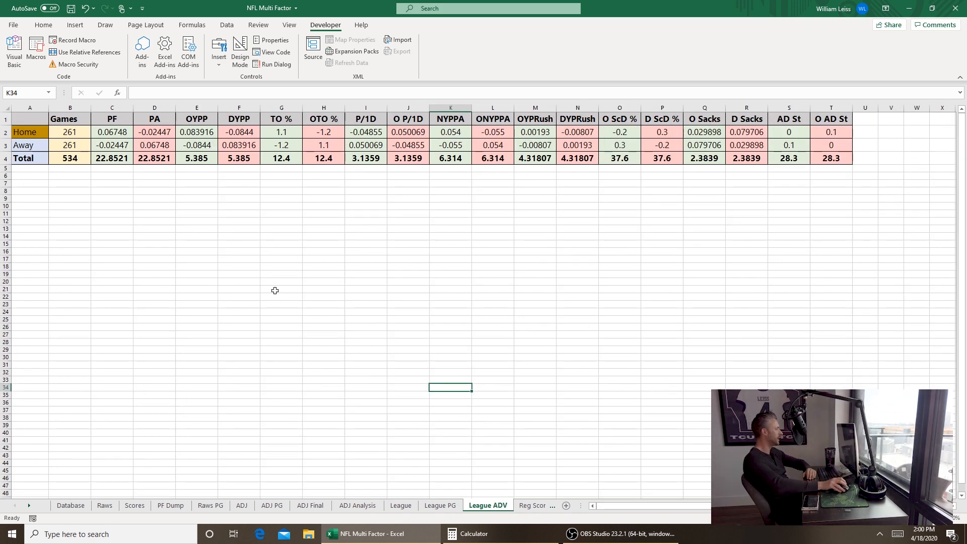
click(280, 133)
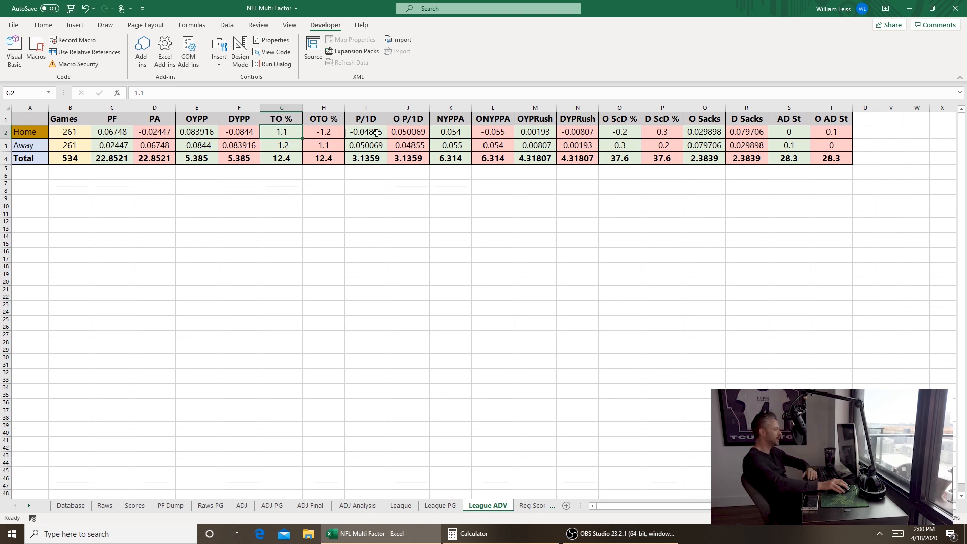
click(454, 132)
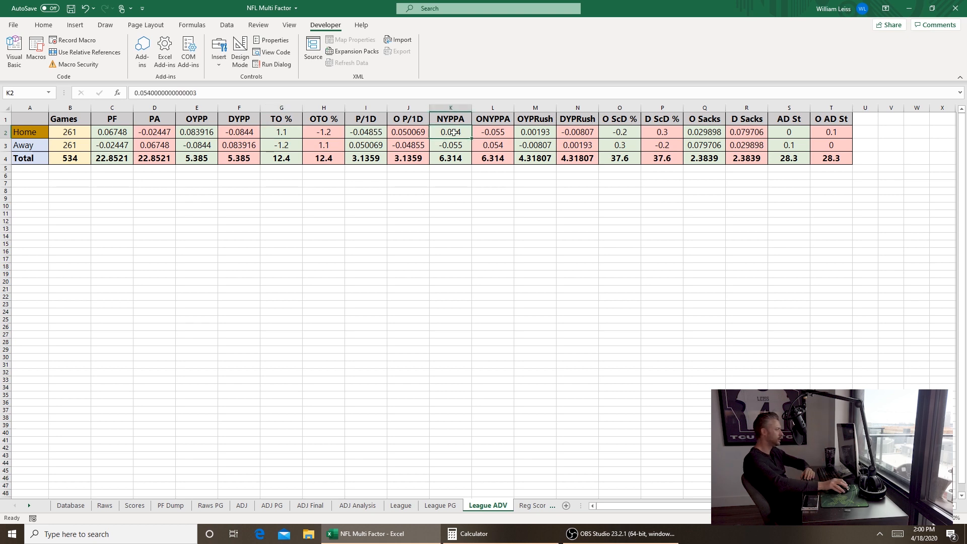
click(527, 132)
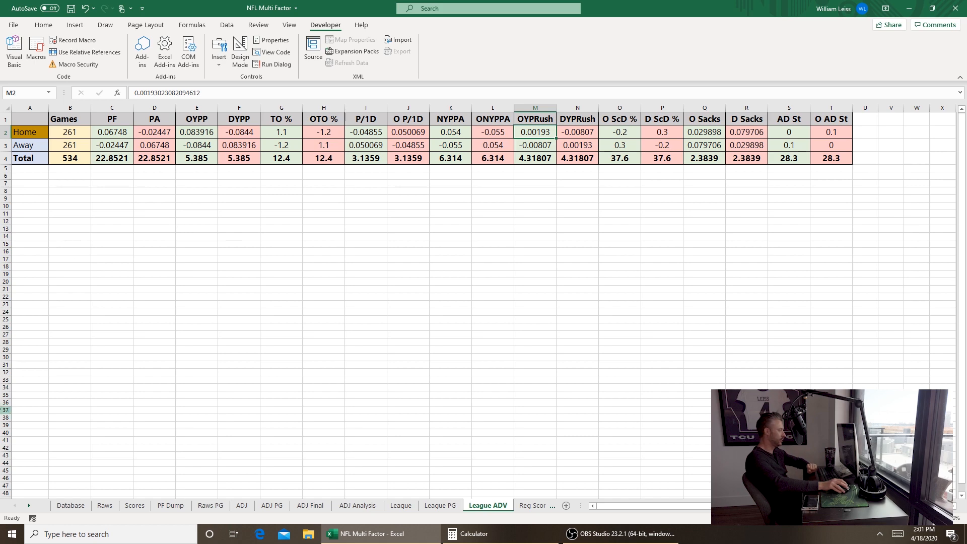
Step: Examine the Adjustment Rounds setting on the Database sheet and the New_Ratings_Cycle code in the Visual Basic editor
click(86, 508)
click(683, 187)
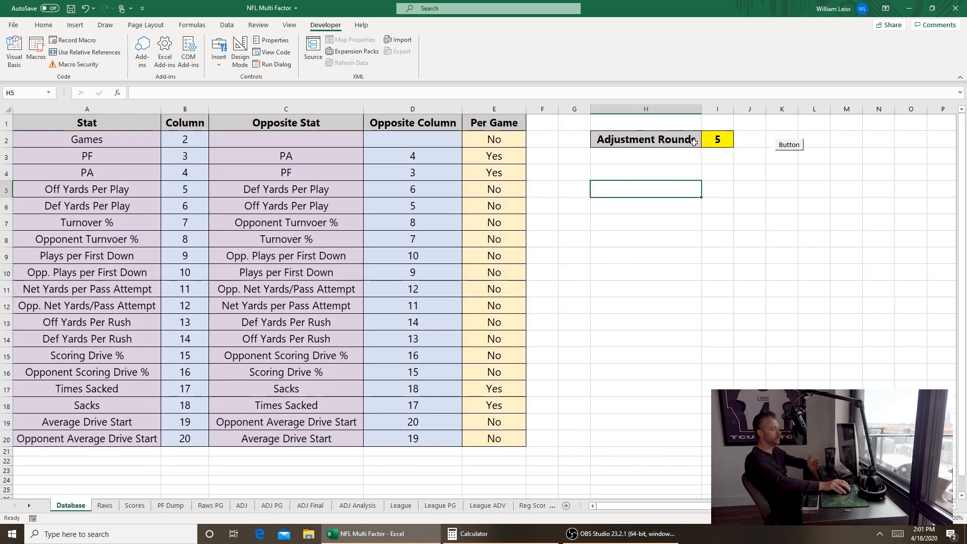
click(14, 52)
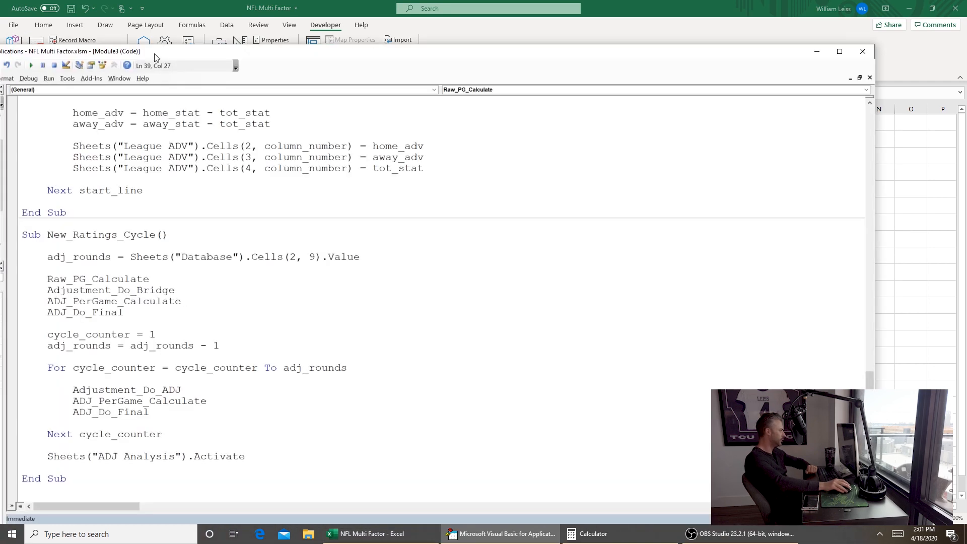
drag(155, 54, 194, 39)
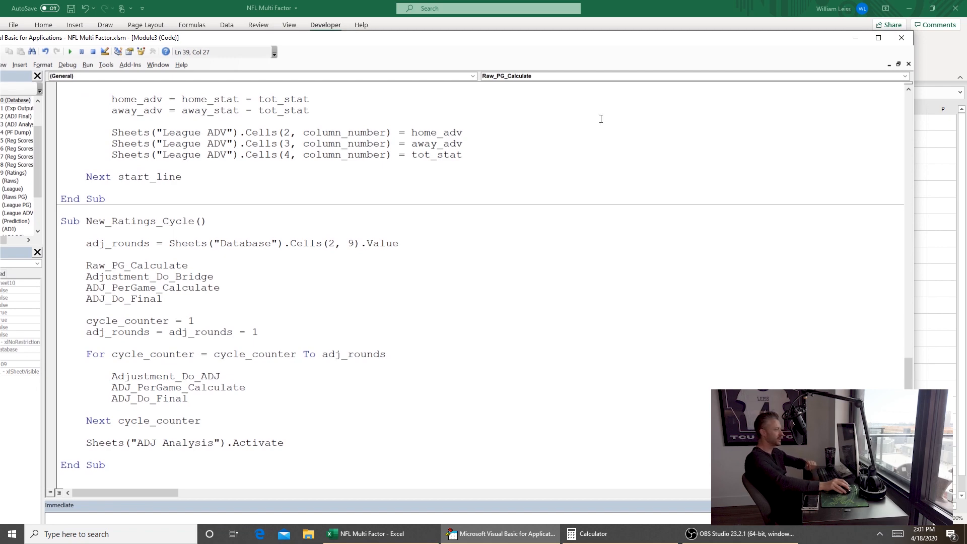
Step: Close the code editor, assign Raw_PG_Calculate to the button on the Database sheet, and run the button
click(901, 38)
right_click(788, 154)
click(820, 246)
click(491, 166)
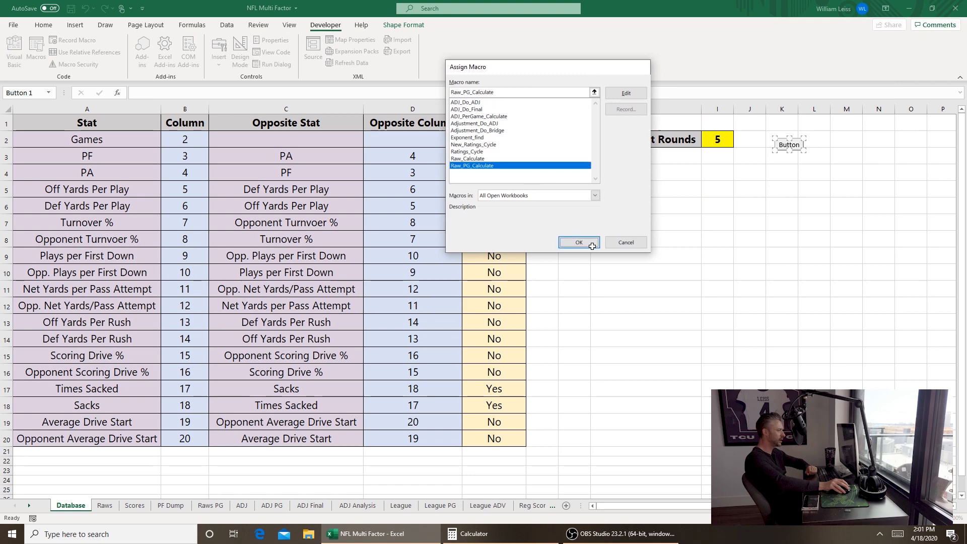
click(579, 242)
click(845, 222)
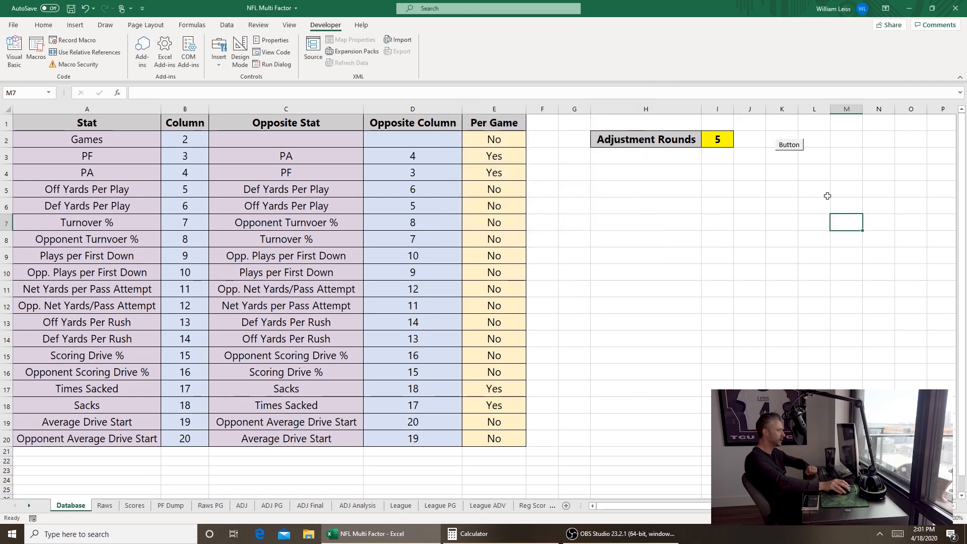
click(791, 146)
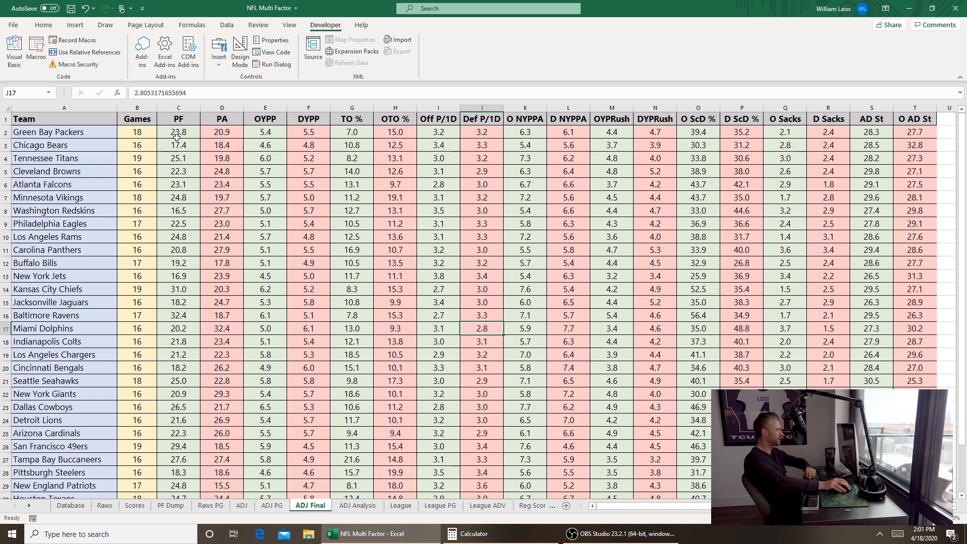
Step: Inspect the ADJ Analysis differentials for the Cleveland Browns' Off P/1D and O ScD % and the Minnesota Vikings' OTO %
click(359, 506)
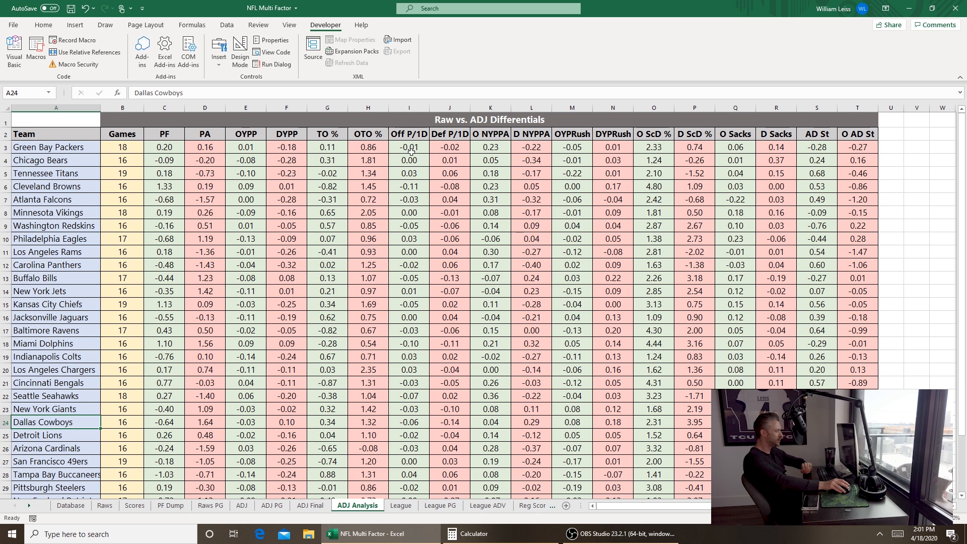
click(417, 186)
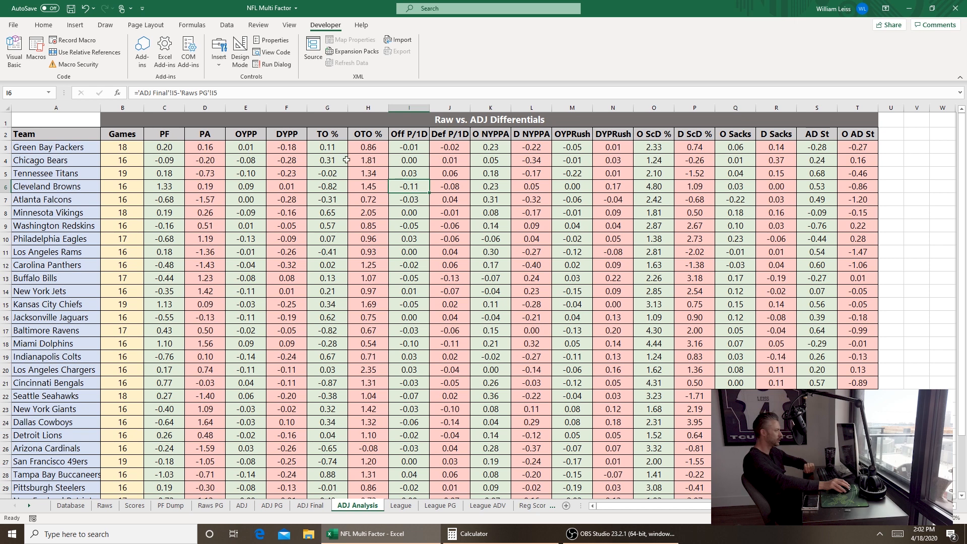
click(386, 213)
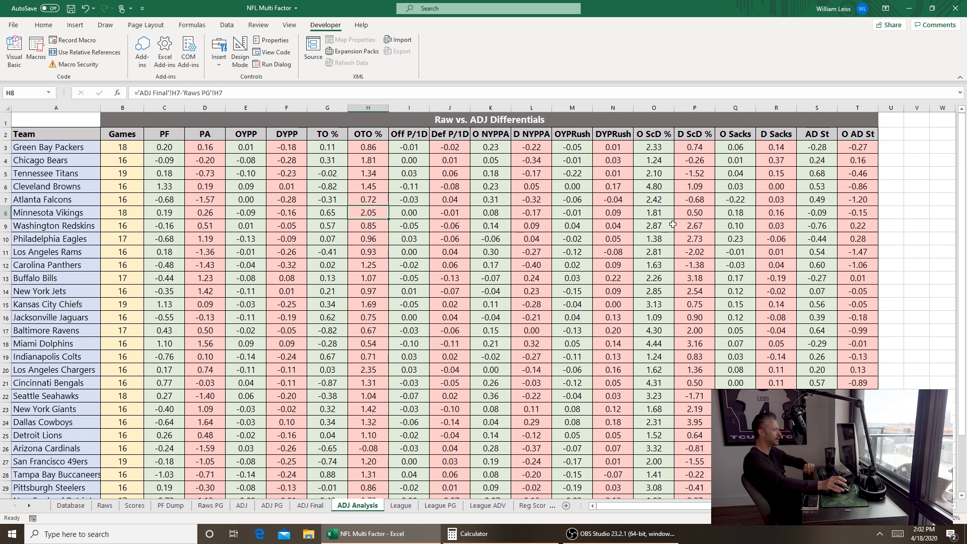
click(655, 187)
scroll(649, 245, down, 2)
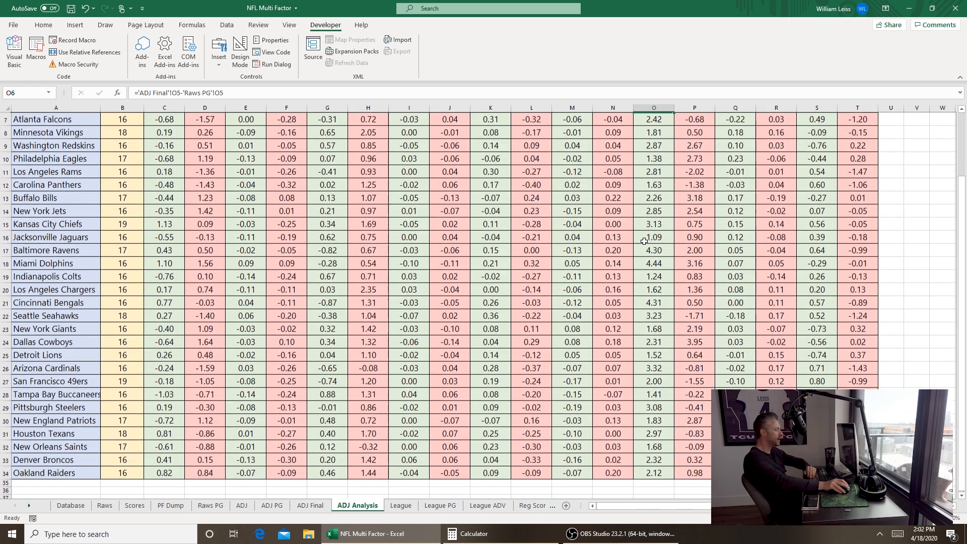
scroll(645, 242, up, 2)
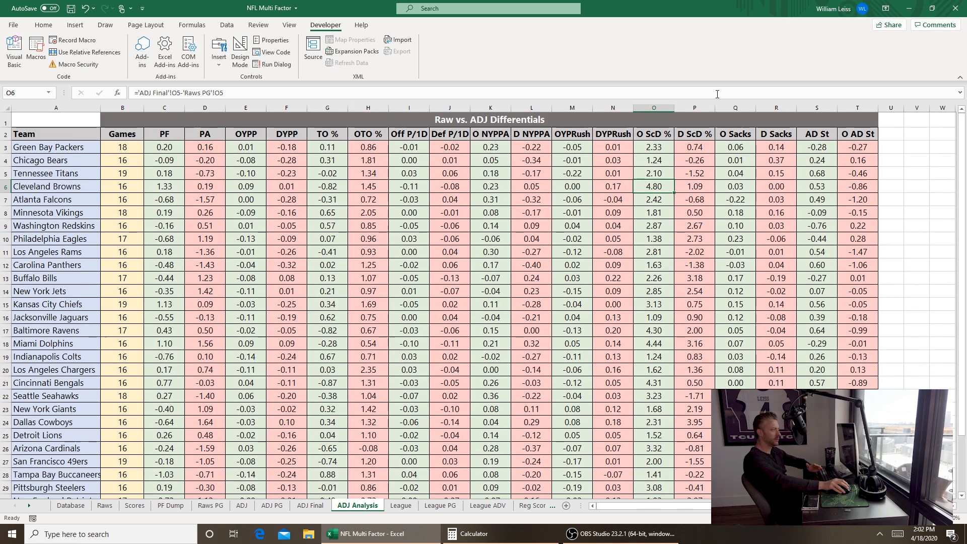
Step: Highlight the O ScD % and D ScD % columns, then the Off P/1D and Def P/1D columns, with the whole differentials table in view
drag(654, 108, 677, 104)
drag(409, 108, 450, 107)
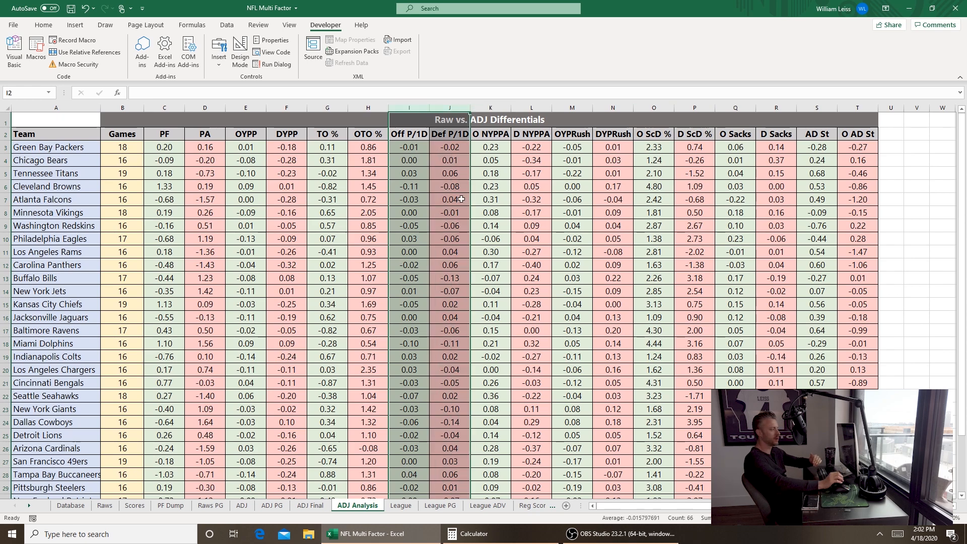
scroll(439, 221, down, 1)
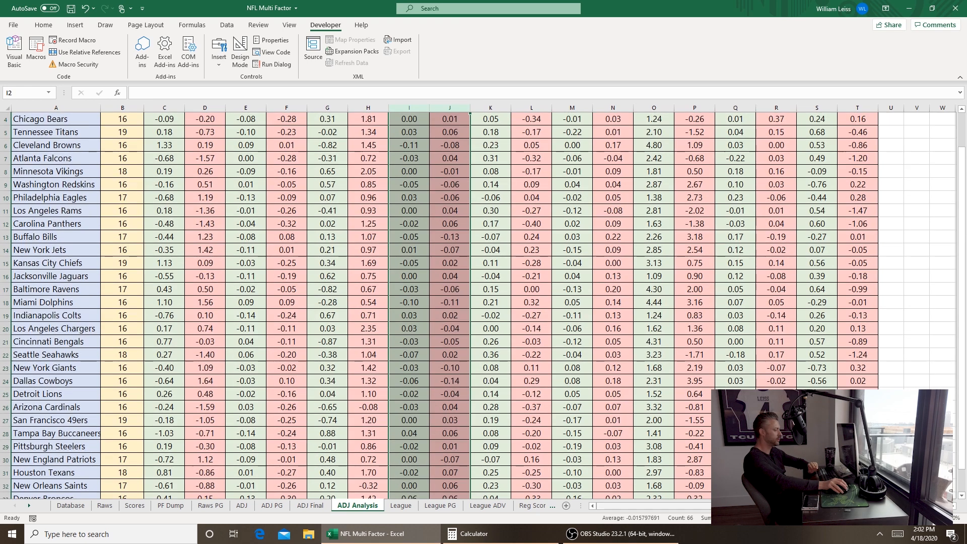
click(876, 518)
click(880, 518)
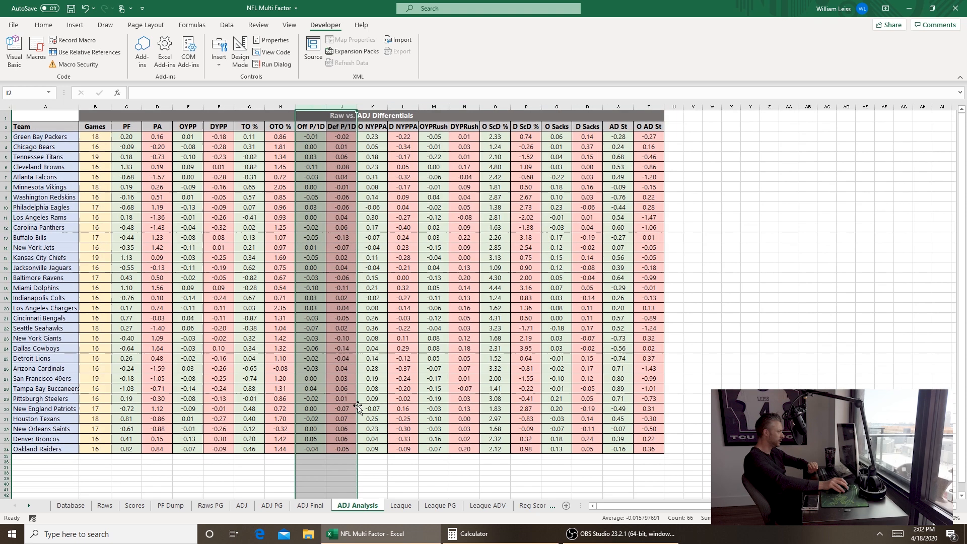
Step: Calculate the population standard deviation of the Off P/1D differentials in I36 with STDEV.P over I3:I34
click(249, 489)
click(309, 462)
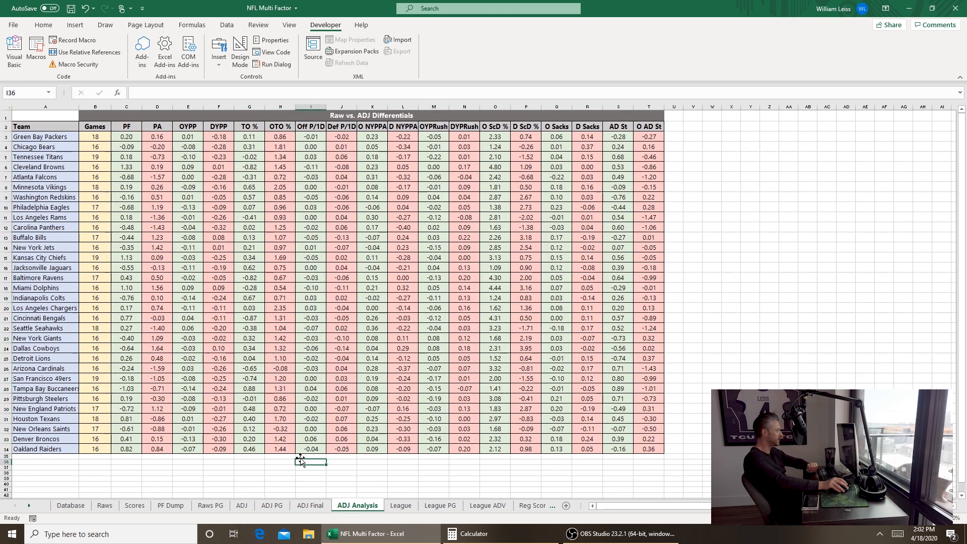
text(=)
key(BackSpace)
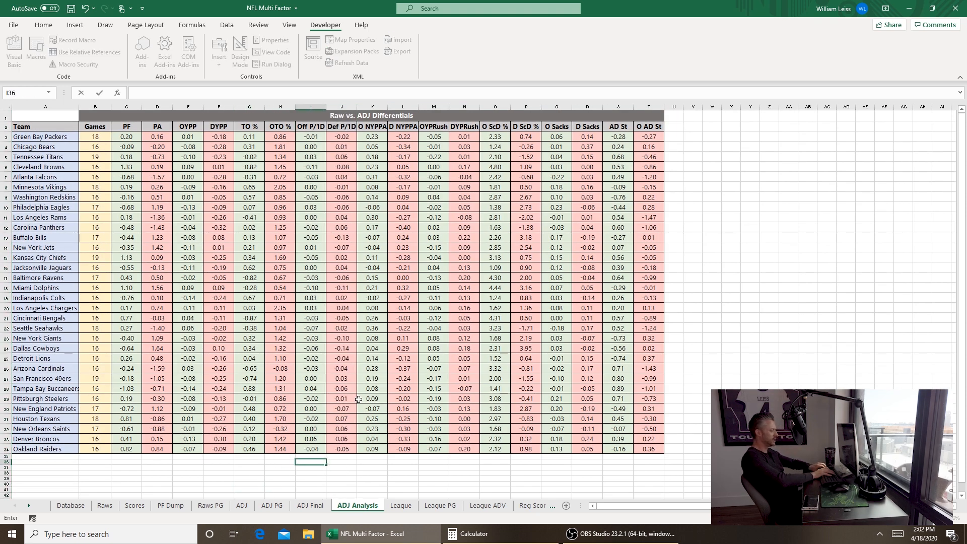
text(=STDEV.P()
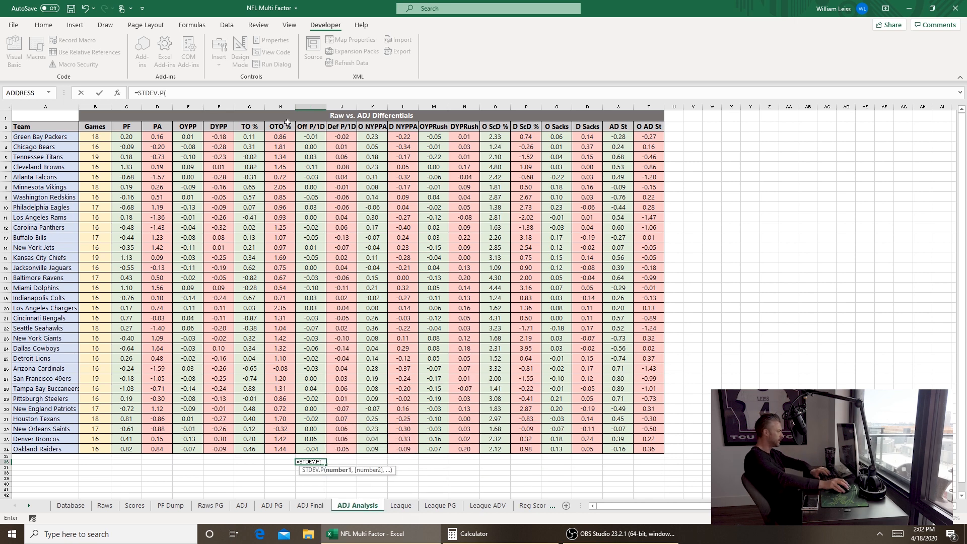
drag(311, 137, 316, 452)
key(Return)
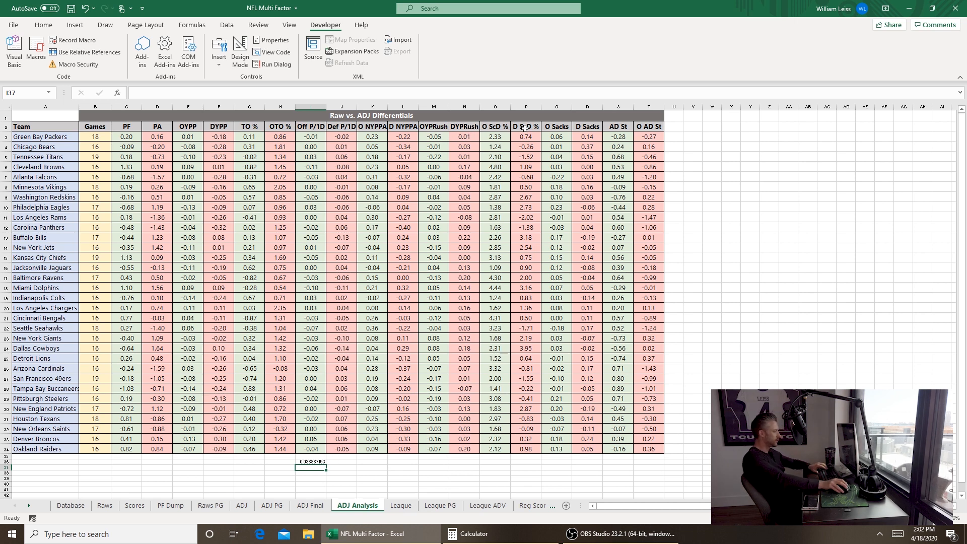
Step: Copy the standard deviation formula from I36 to O36 for the O ScD % differentials
key(Up)
key(ctrl+c)
click(493, 461)
key(ctrl+v)
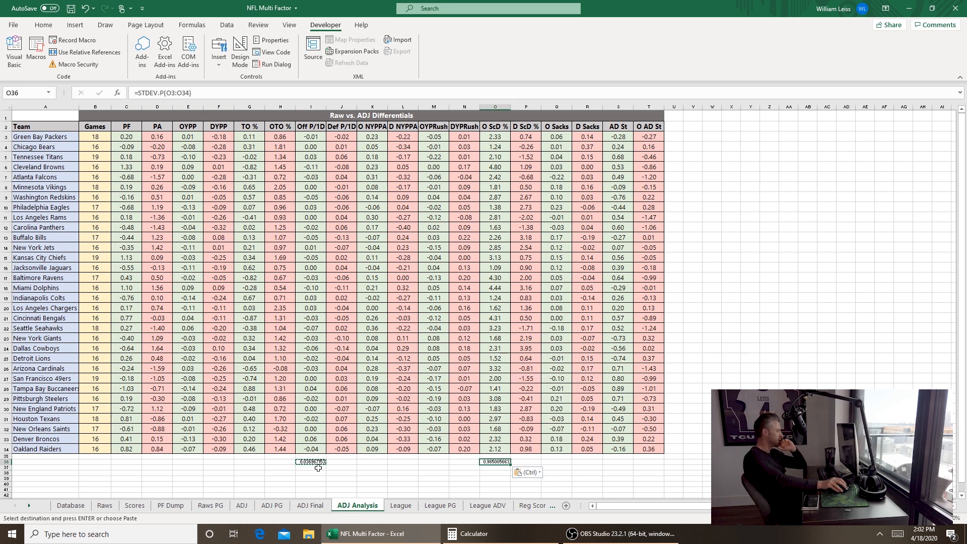
Step: Enter =ABS(I6)/I36 in I38 to express the Cleveland Browns' Off P/1D differential in standard deviations
click(312, 473)
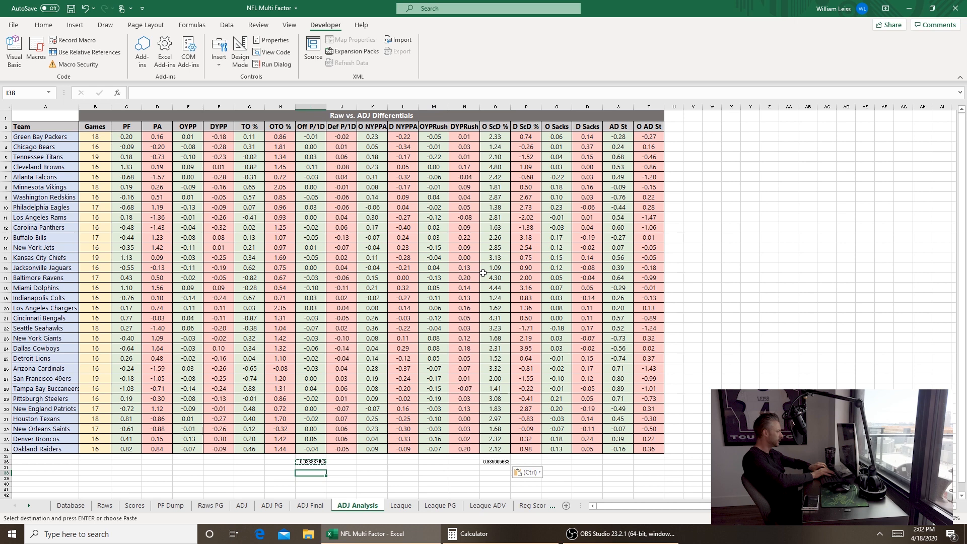
text(=AB)
key(Tab)
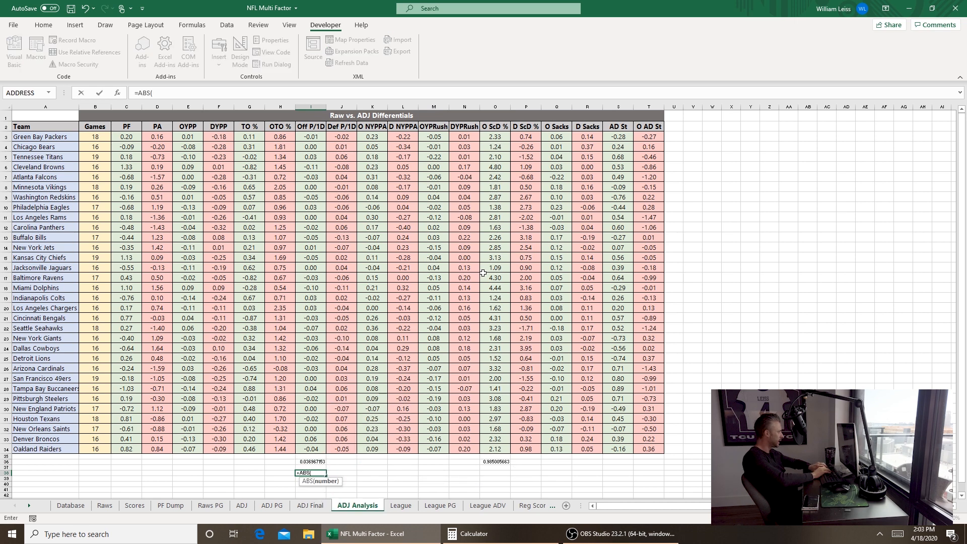
text(I6)/)
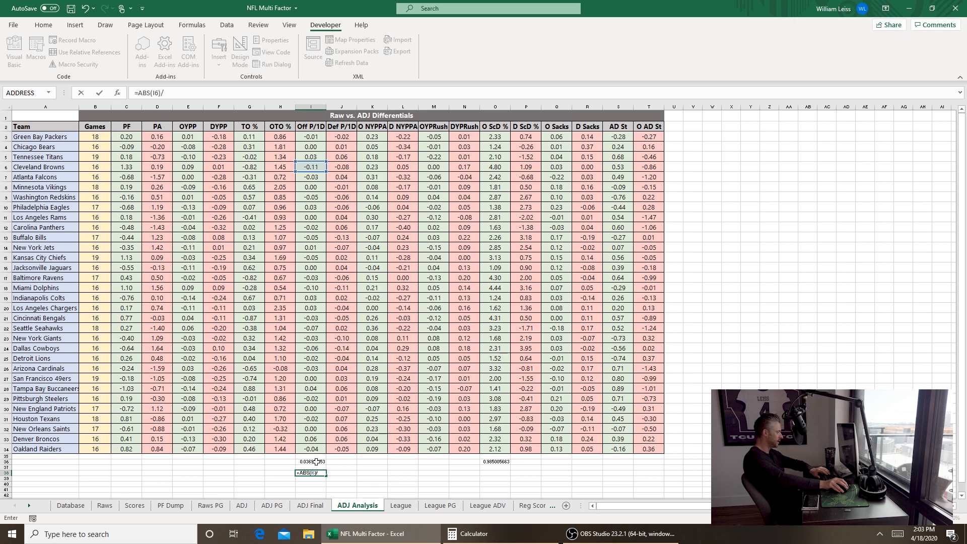
click(316, 461)
key(Return)
key(Up)
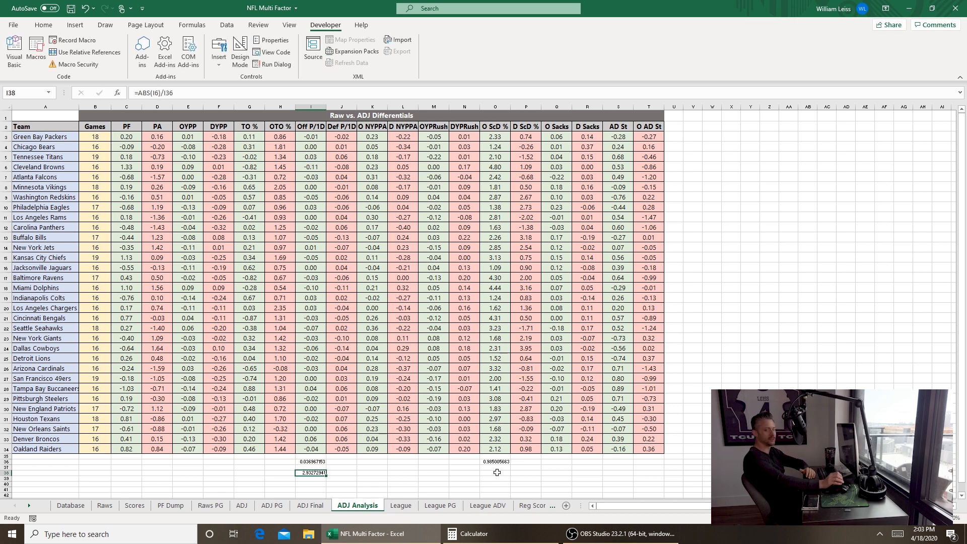
Step: Enter =O6/O36 in O38 to express the Cleveland Browns' O ScD % differential in standard deviations
click(494, 472)
click(492, 166)
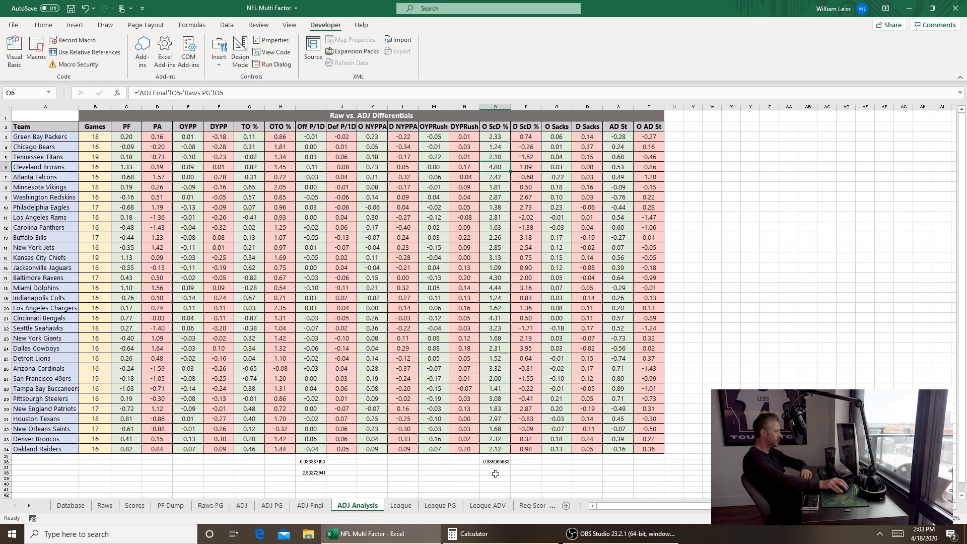
click(494, 474)
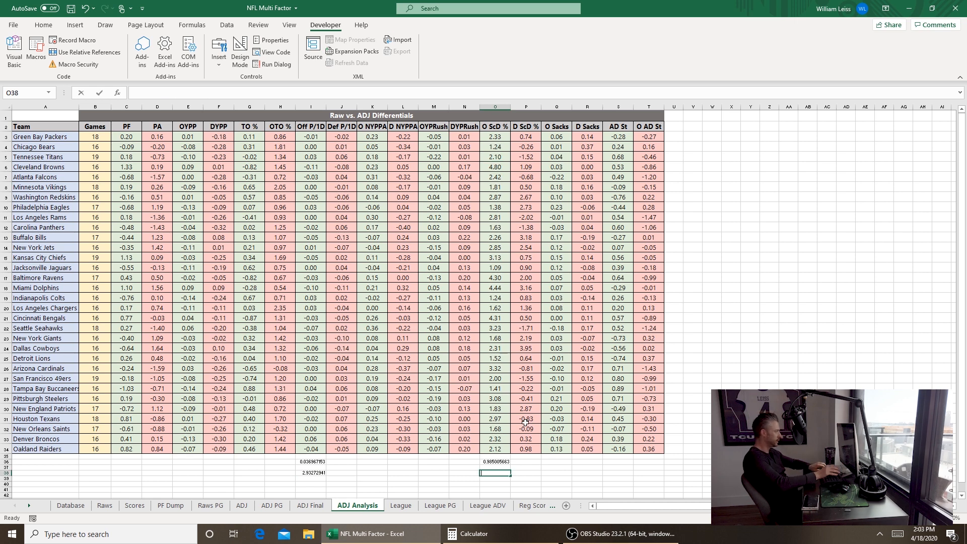
text(=)
click(496, 167)
click(155, 92)
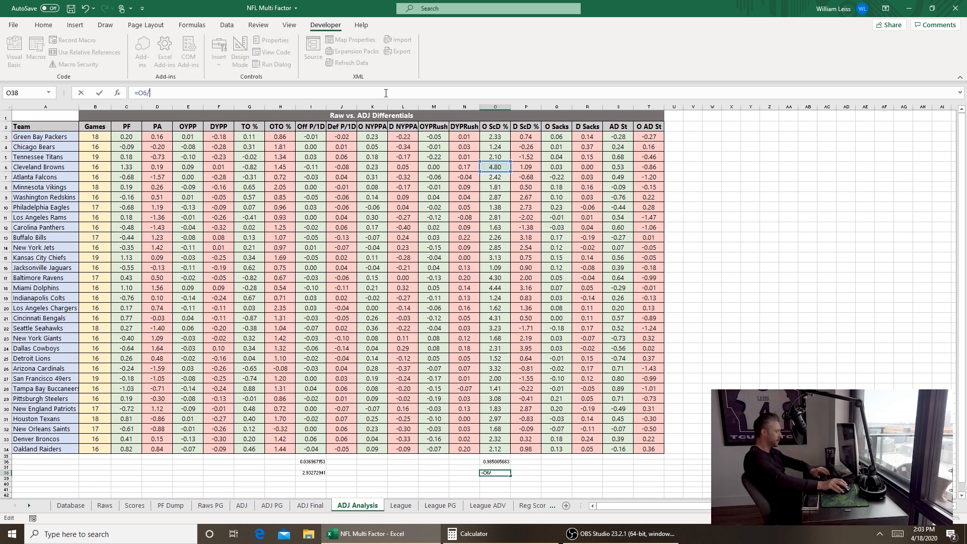
text(/)
click(505, 460)
key(Return)
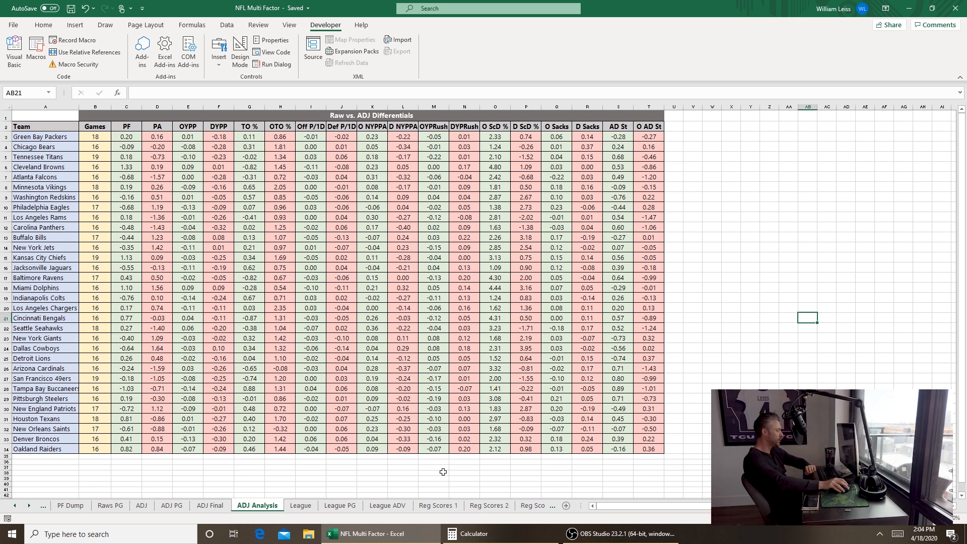
Step: Open the Reg Scores 1 sheet and examine the away and home stat headers in G2:V2 and the lookup formulas beneath them
click(439, 506)
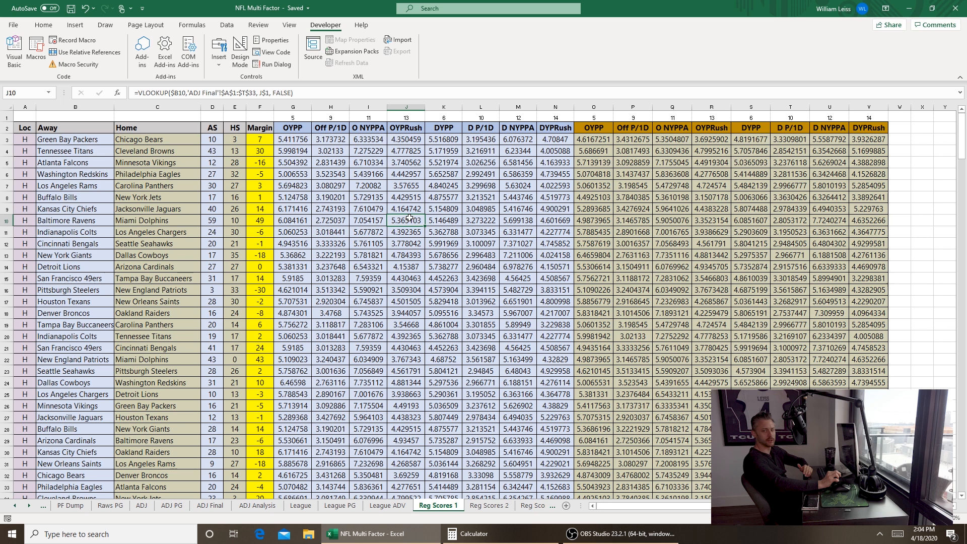
drag(297, 127, 867, 129)
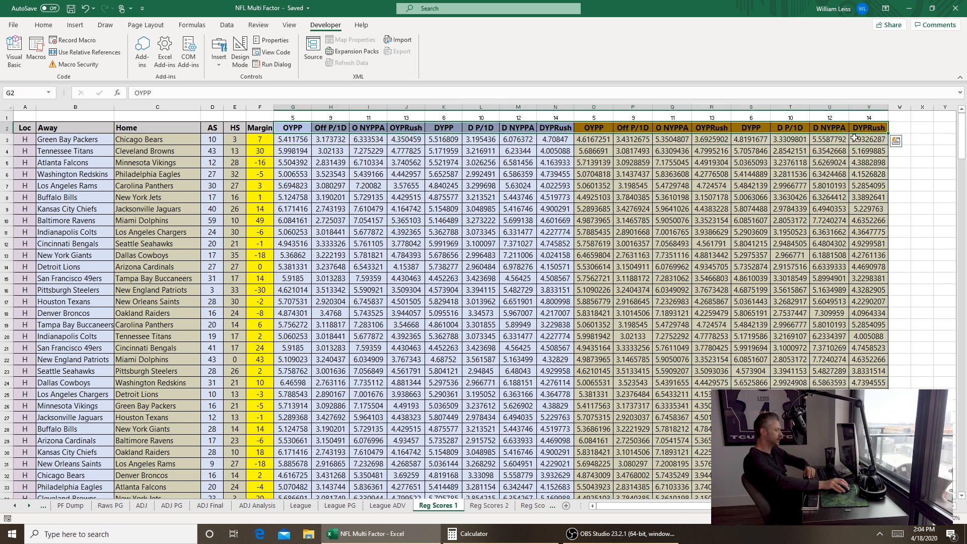
click(581, 221)
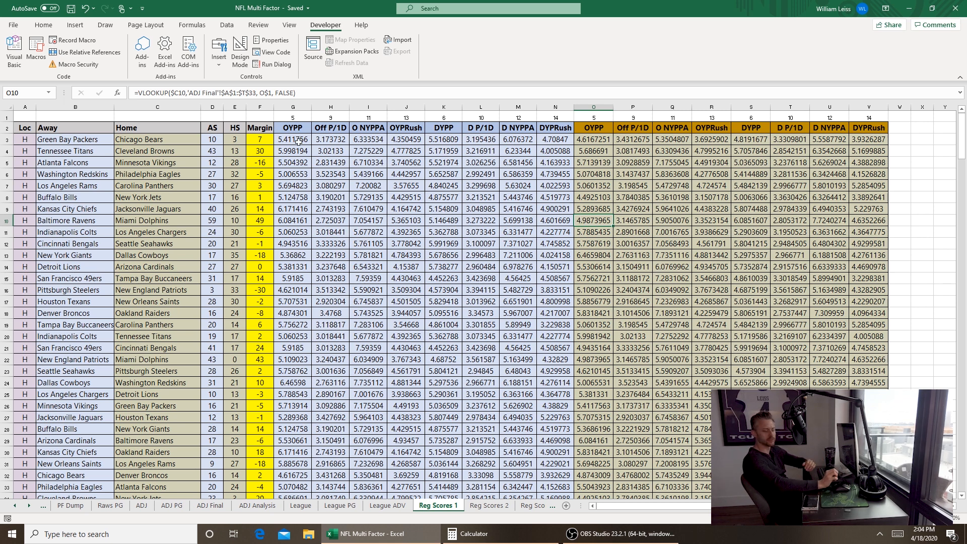
click(330, 197)
Step: Start a Regression analysis on Reg Scores 1 with the Margin column F2:F269 as the Y range
click(227, 25)
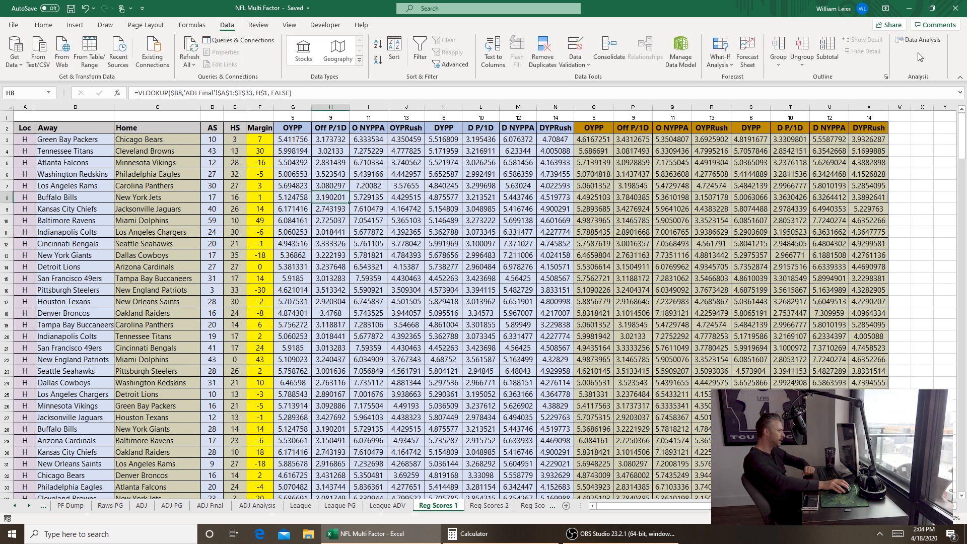
click(917, 39)
click(537, 345)
click(261, 129)
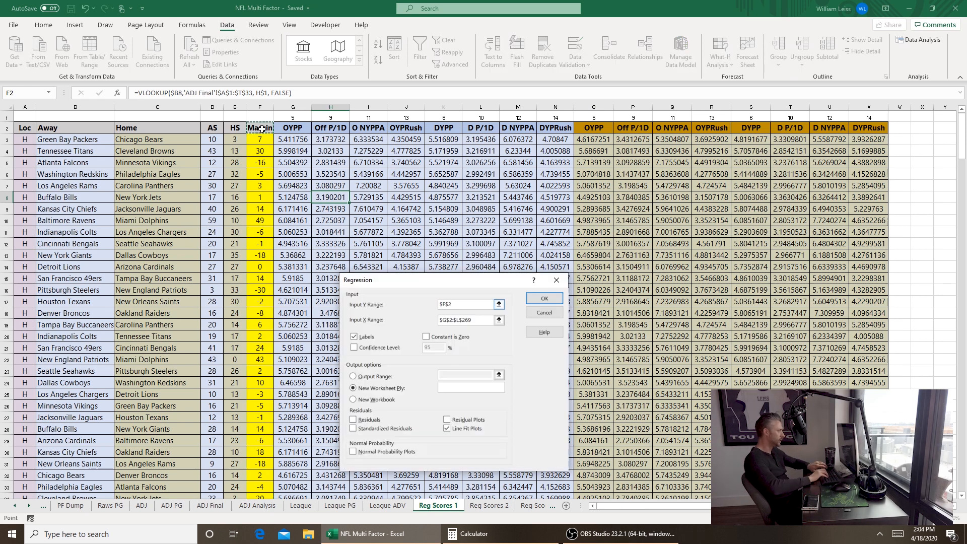
key(ctrl+shift+Down)
Step: Set the regression's X range to G2:V269, turn off line fit plots, and output the results to a new worksheet
click(484, 320)
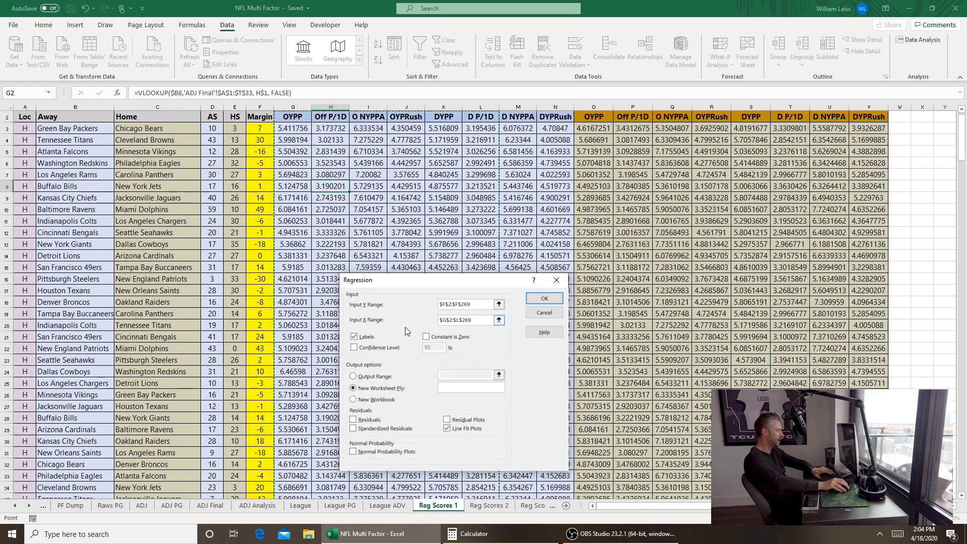
drag(487, 321, 439, 320)
scroll(313, 152, up, 1)
drag(293, 128, 870, 121)
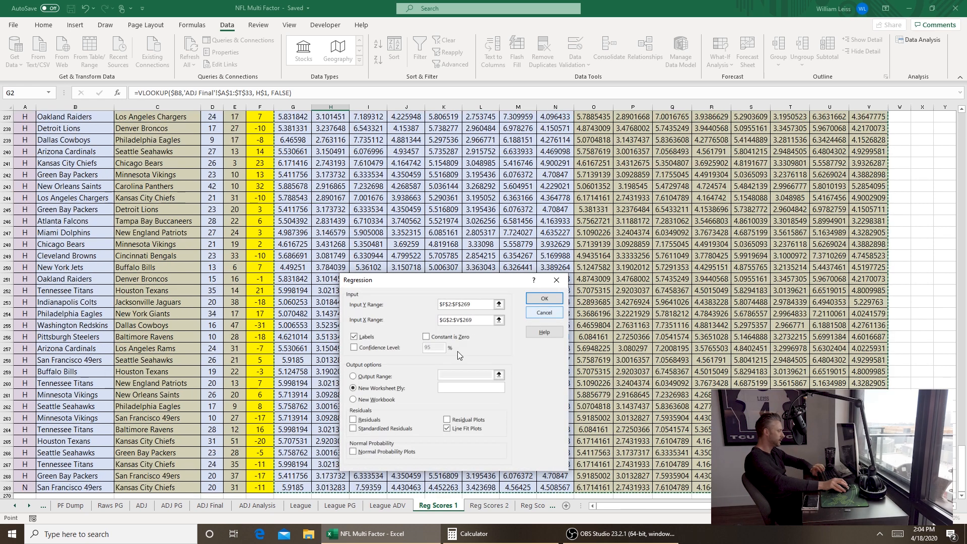
click(471, 429)
click(545, 298)
Step: Check the R Square value and apply a red-white-green color scale to the P-values in E17:E33, with low values green
drag(148, 202, 89, 172)
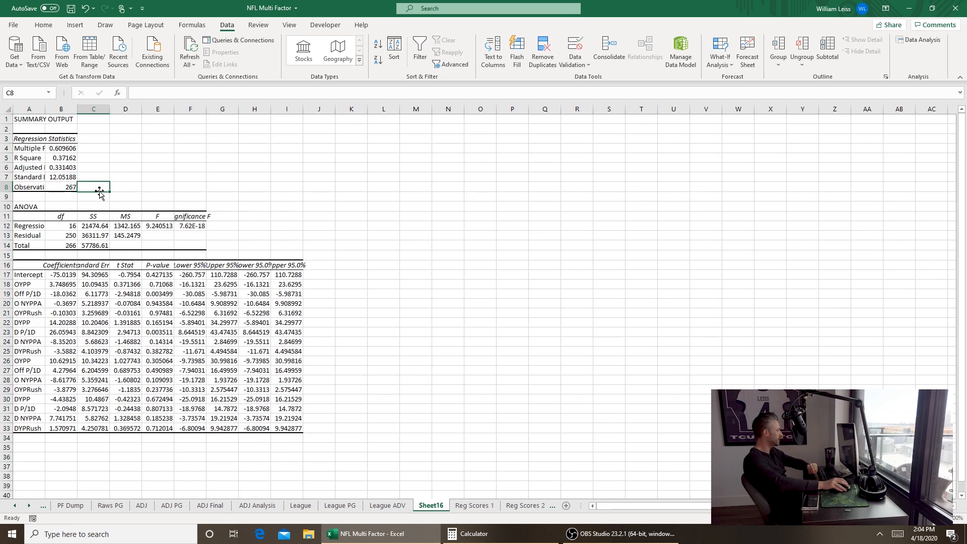
click(61, 158)
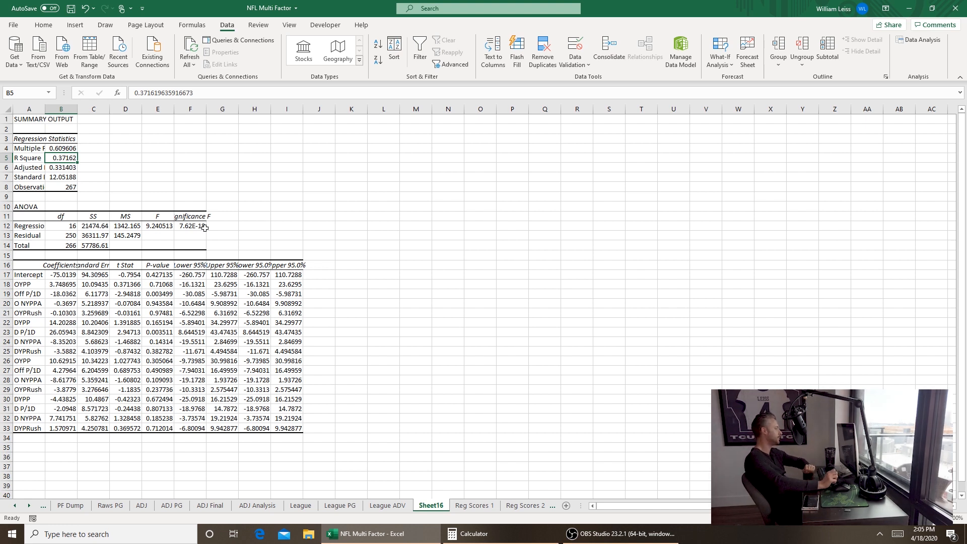
drag(165, 277, 159, 428)
click(432, 50)
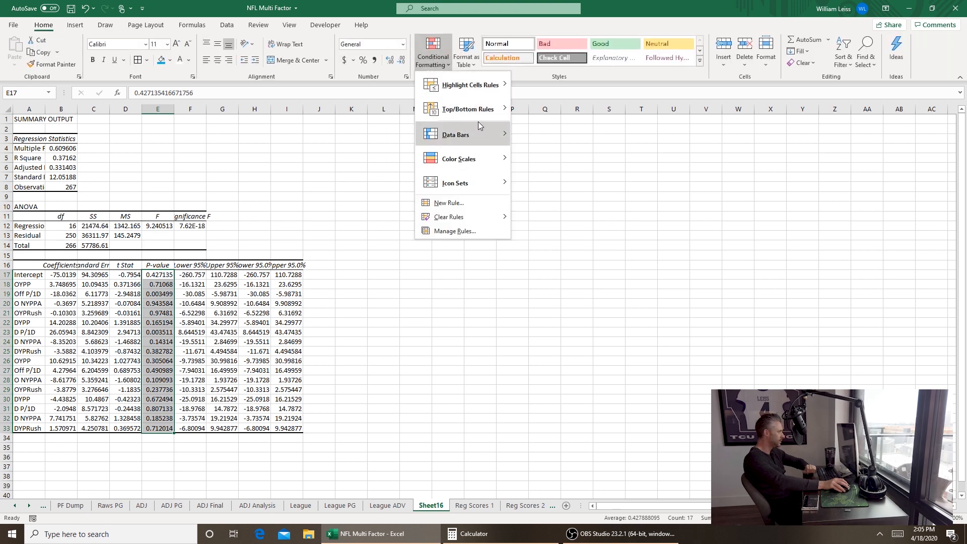
mouse_move(493, 160)
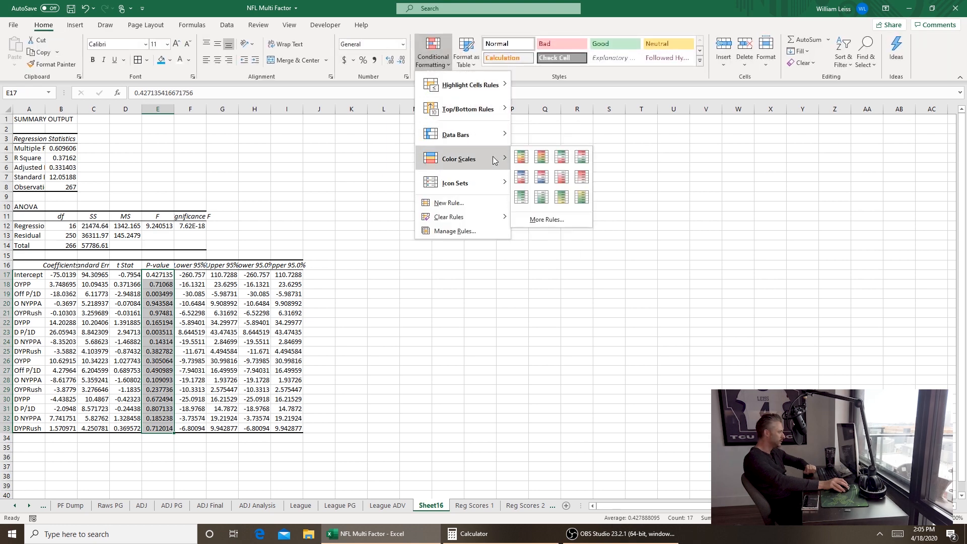
click(561, 157)
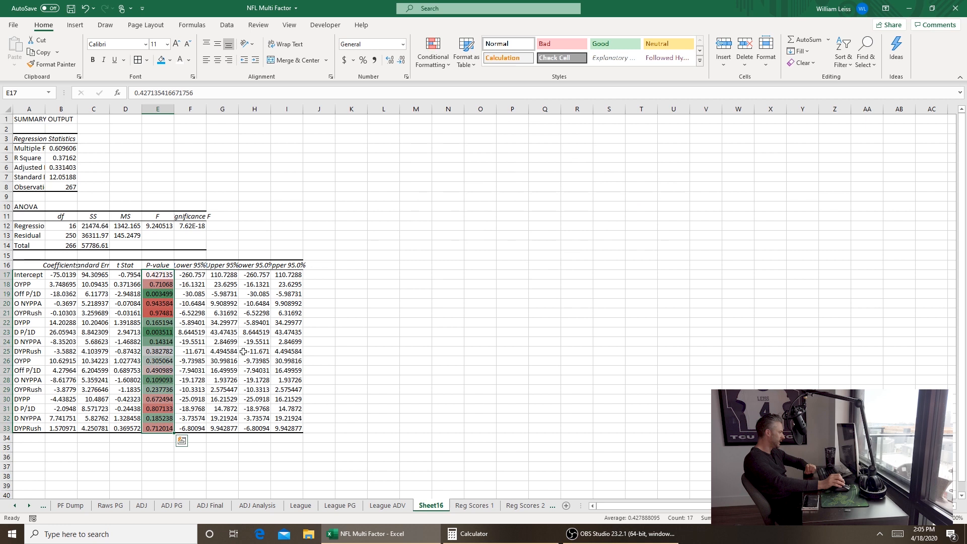
Step: Fill the Off P/1D label in A19 and the D P/1D label in A23 with yellow
click(160, 296)
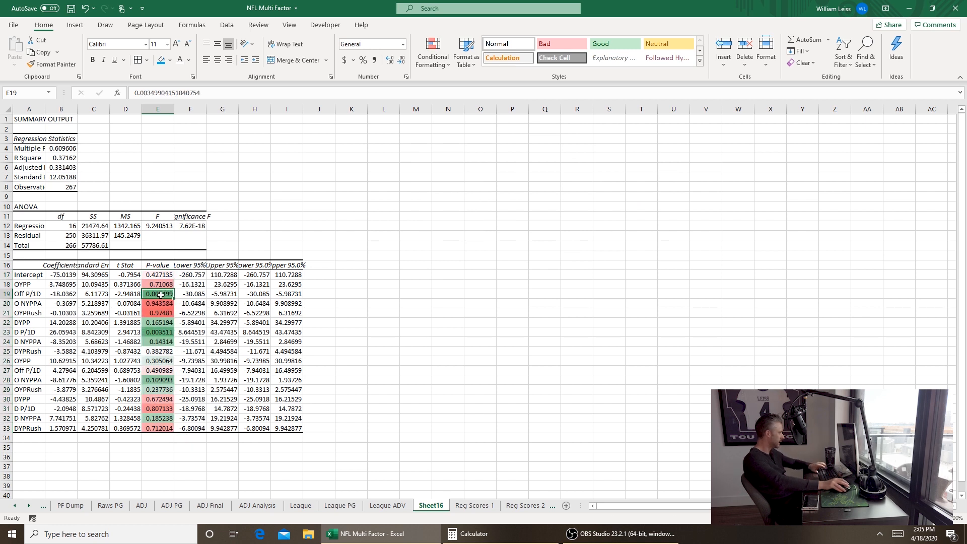
click(29, 293)
ctrl+click(28, 332)
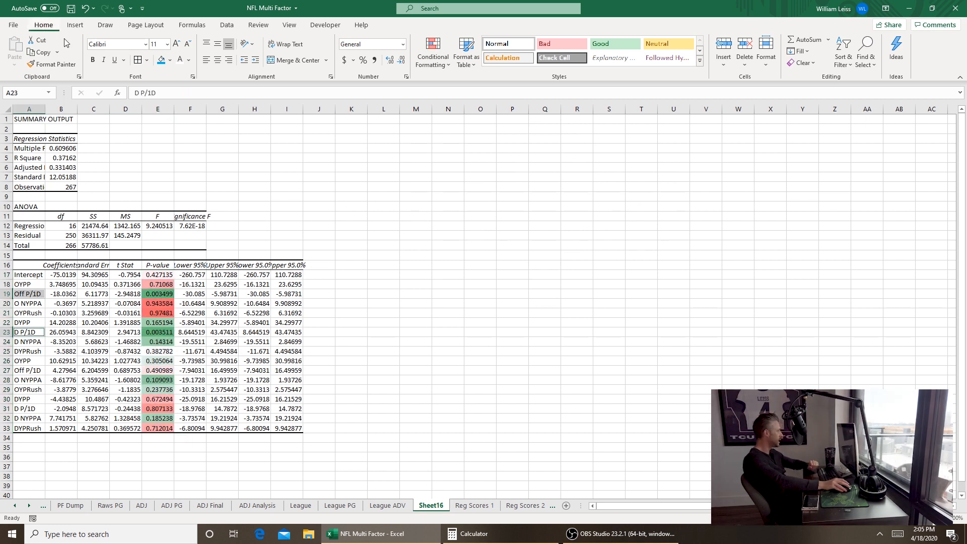
click(170, 60)
click(186, 158)
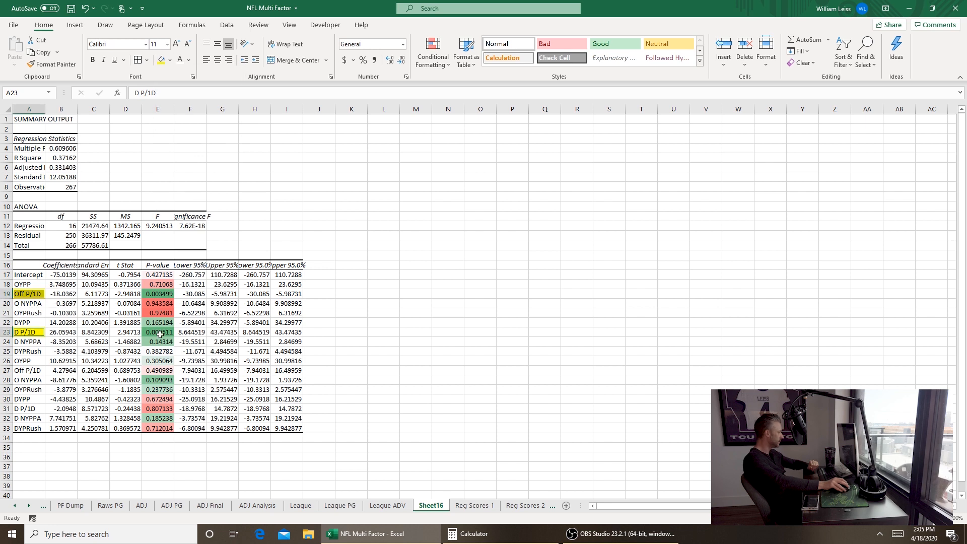
Step: Fill the O NYPPA label in A28 and the D NYPPA label in A24 with yellow
click(32, 381)
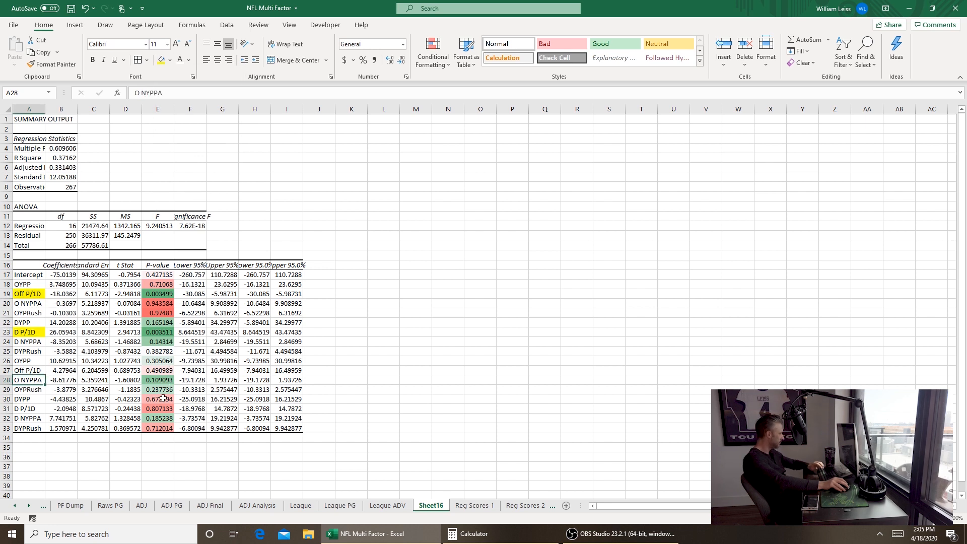
click(162, 61)
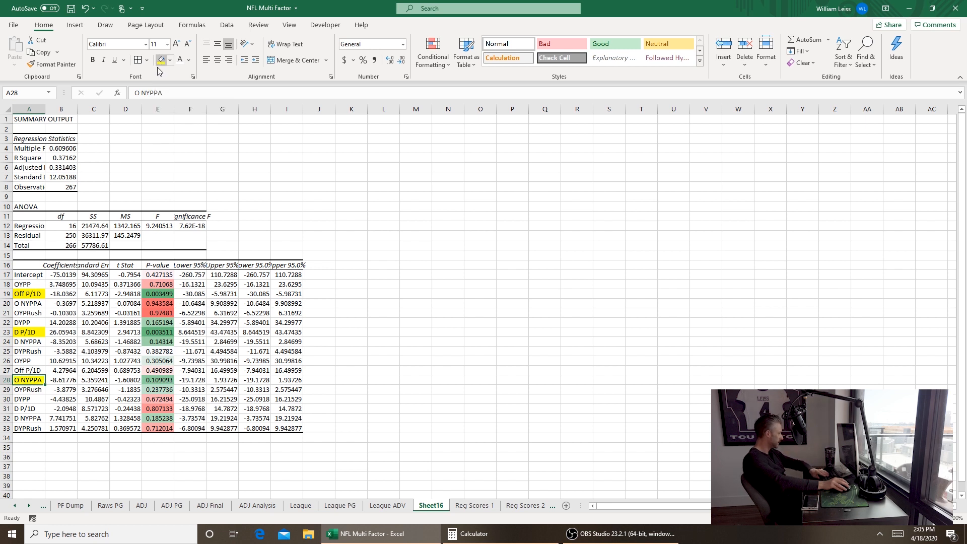
key(Up)
key(Up)
key(Up)
key(Up)
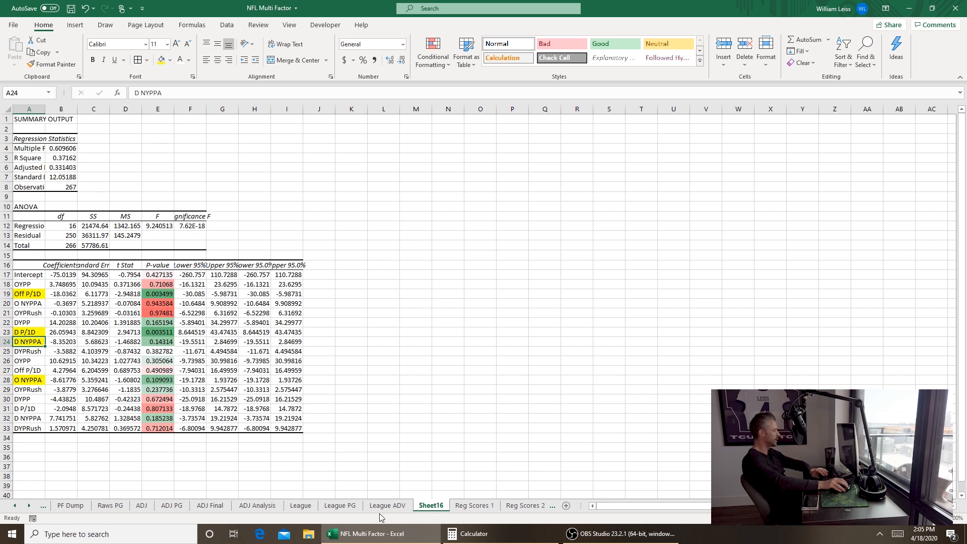
Step: Return to Reg Scores 1 and fill the away team's Off P/1D and O NYPPA headers in H2:I2 with yellow
click(460, 508)
scroll(383, 252, up, 20)
click(334, 128)
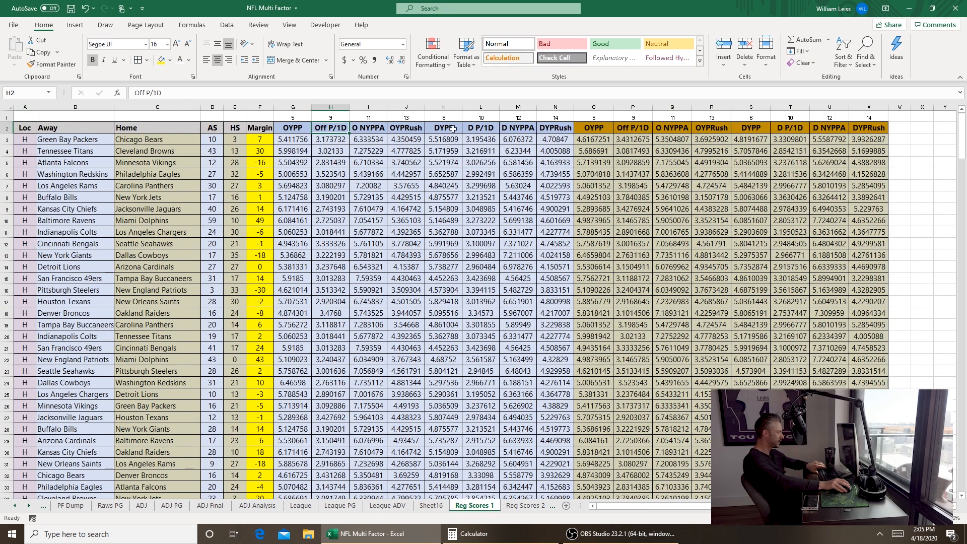
shift+click(385, 128)
click(162, 59)
click(491, 369)
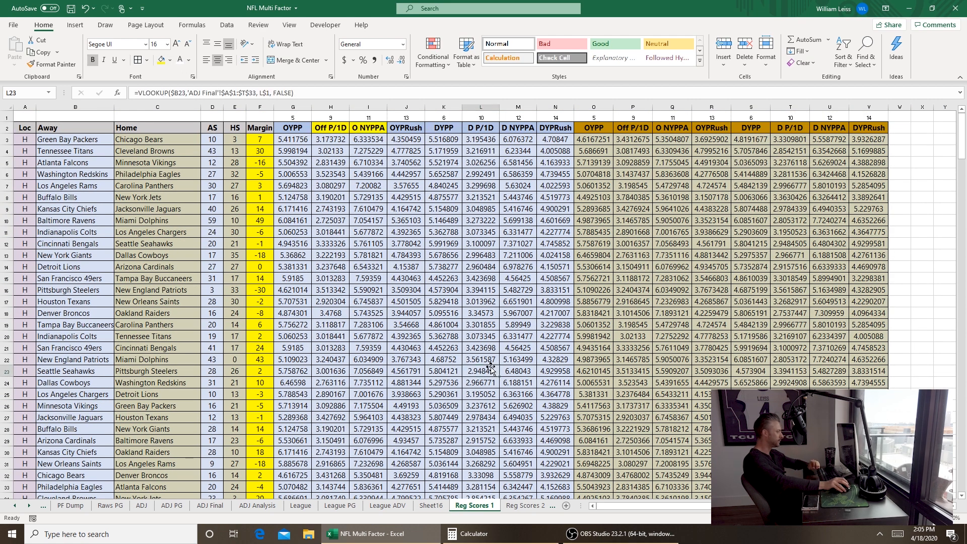
Step: Open the Reg Scores 2 sheet and delete the regression output sheet Sheet16
click(525, 506)
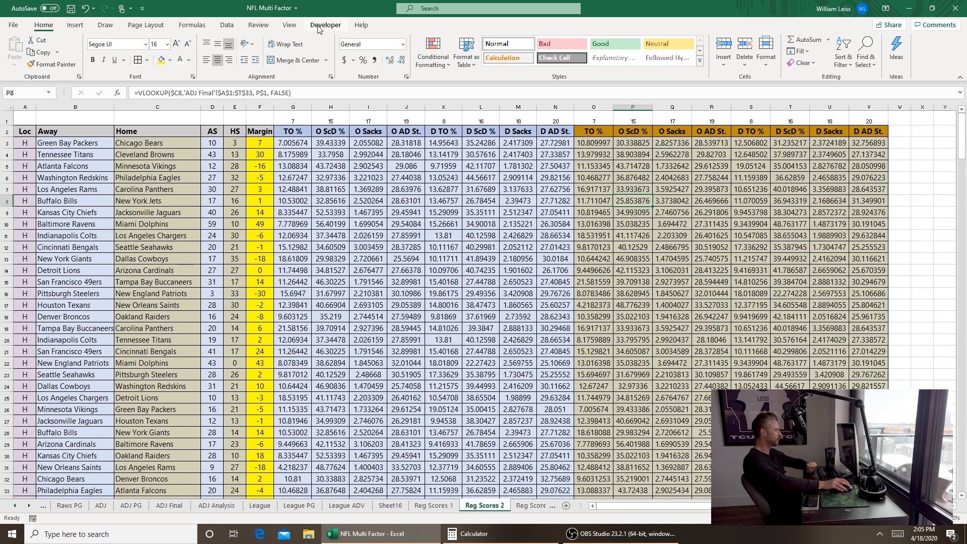
click(227, 25)
right_click(385, 505)
click(407, 383)
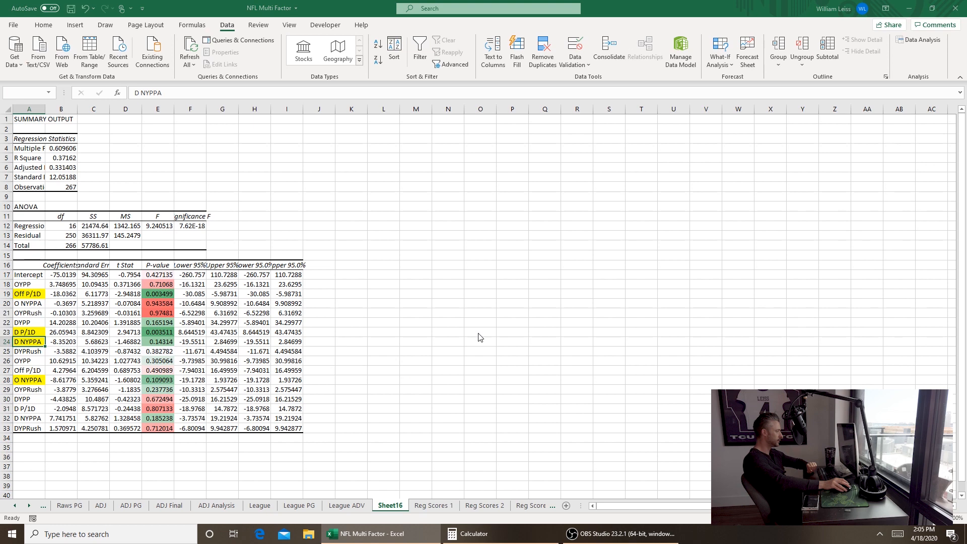
click(468, 296)
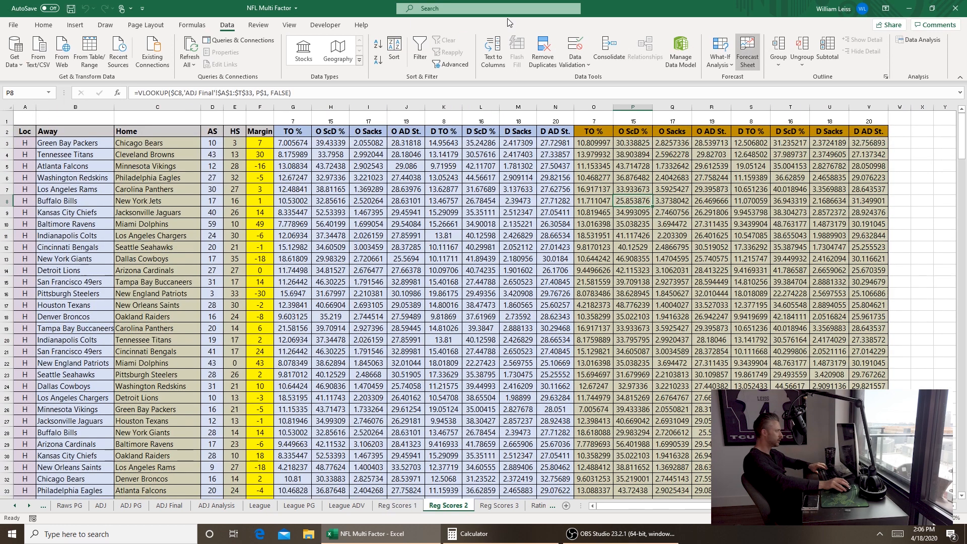
Step: Run a Regression on Reg Scores 2 with Y range F2:F269, X range G2:V269 and labels, output to a new worksheet
click(921, 41)
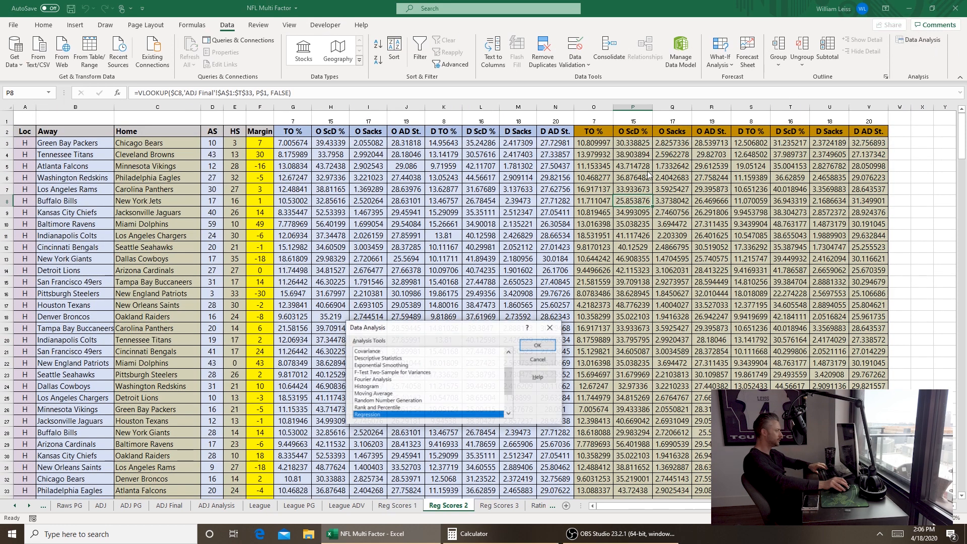
click(538, 343)
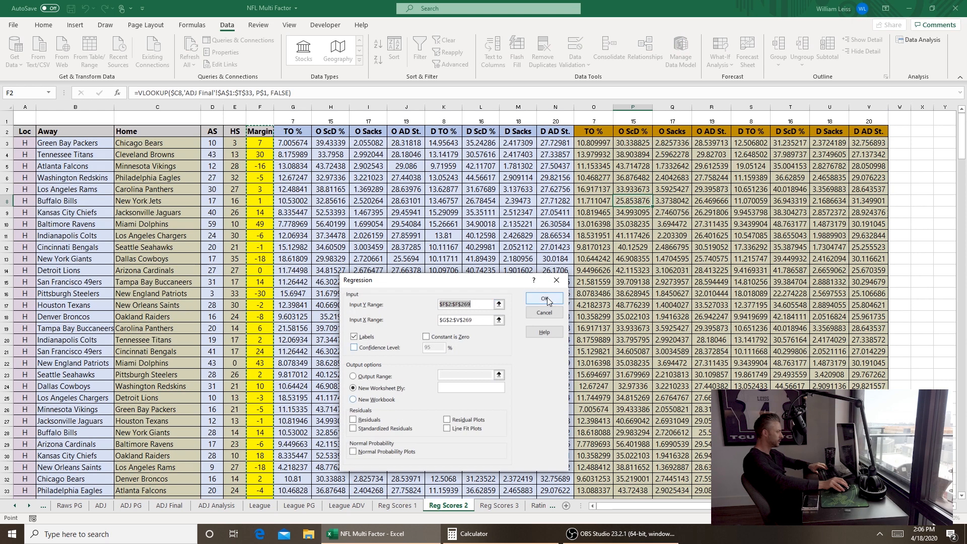
click(544, 299)
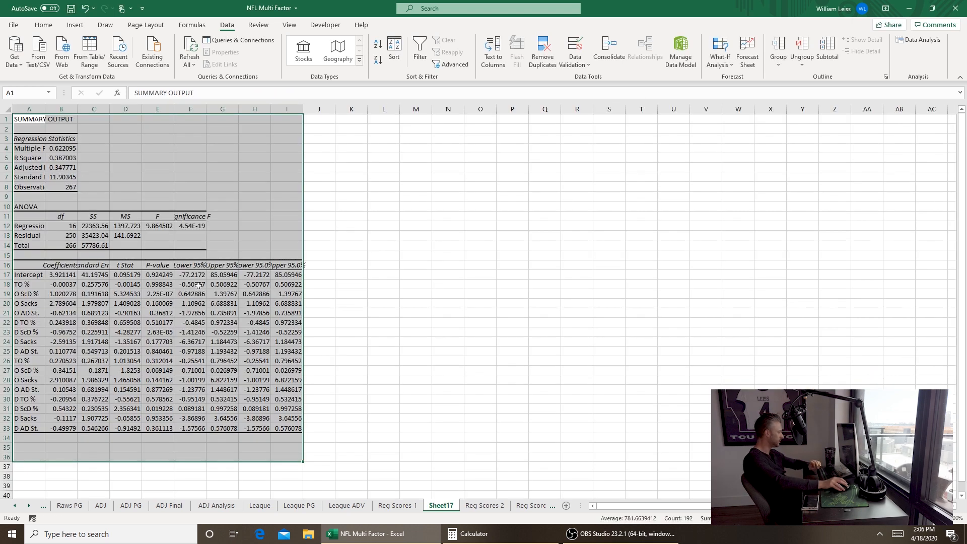
Step: Apply a red-white-green color scale to the P-values in E17:E33 of the Reg Scores 2 regression output
drag(156, 277, 156, 428)
key(alt)
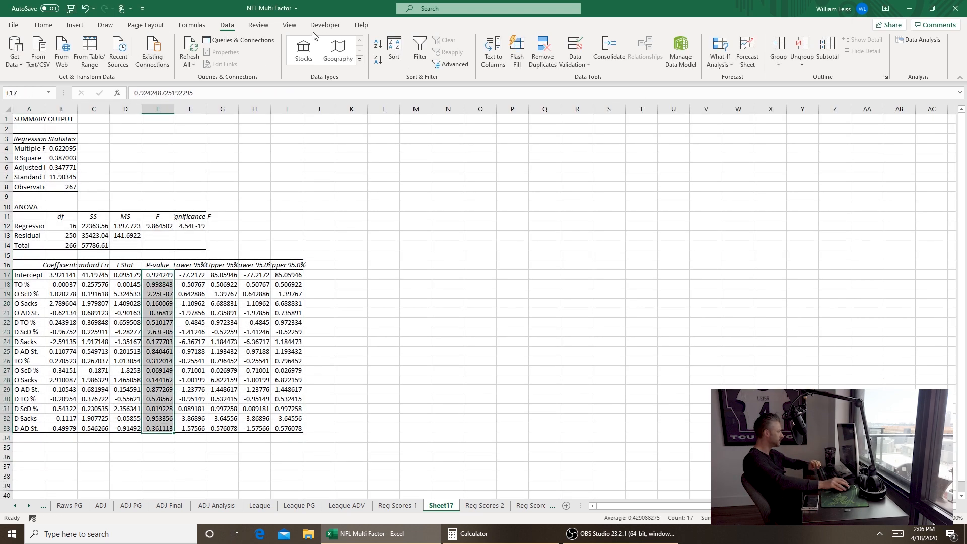
key(h)
key(l)
click(582, 163)
Step: Fill the O ScD % label in A19 and the D ScD % label in A23 with yellow
click(28, 293)
ctrl+click(29, 332)
click(160, 62)
key(Down)
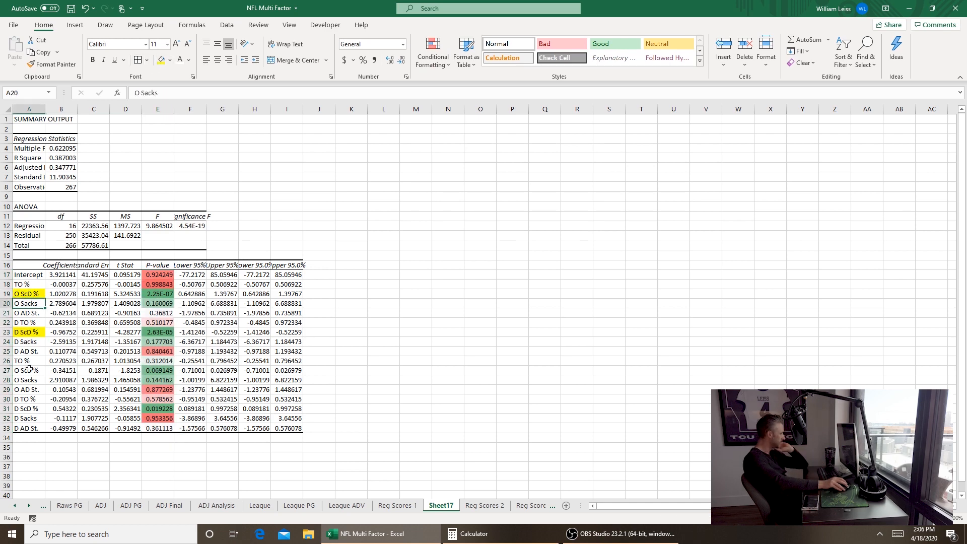
Step: Delete the regression output sheet Sheet17 and select the empty header cell K2 on the Reg Scores 3 sheet
click(24, 381)
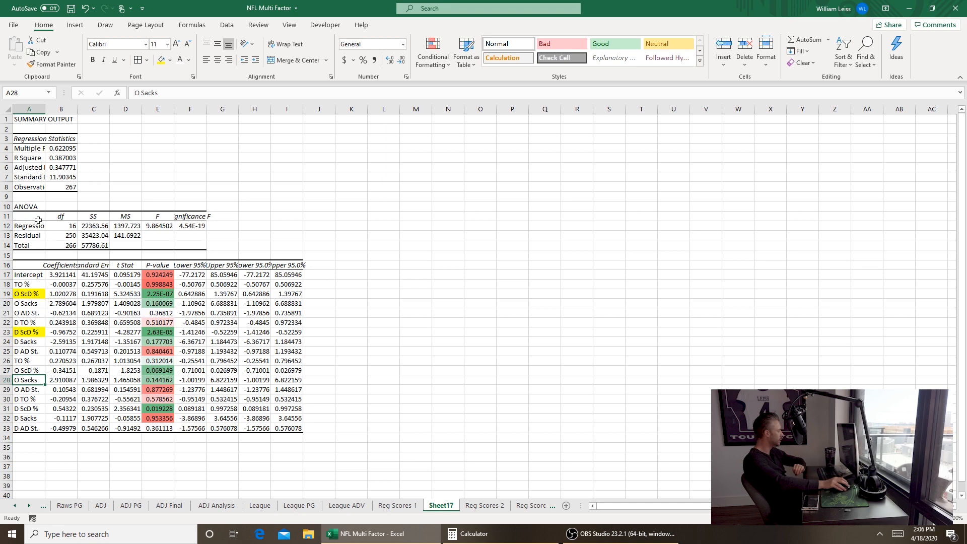
click(44, 332)
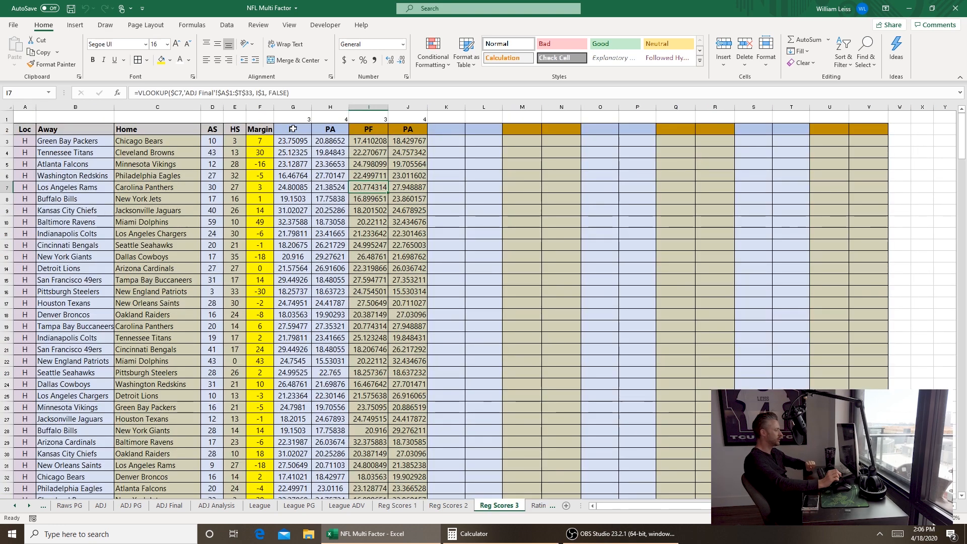
click(459, 129)
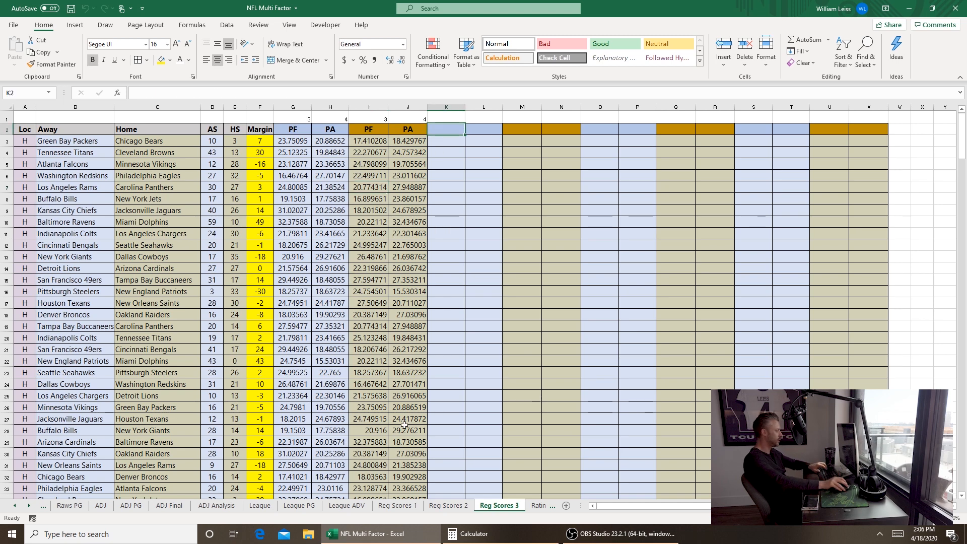
Step: On Reg Scores 3, label K2:V2 with Off P/1D, Def P/1D, O NYPPA, D NYPPA, O SCD % and D SCD %, each pair for away then home
click(398, 506)
click(502, 506)
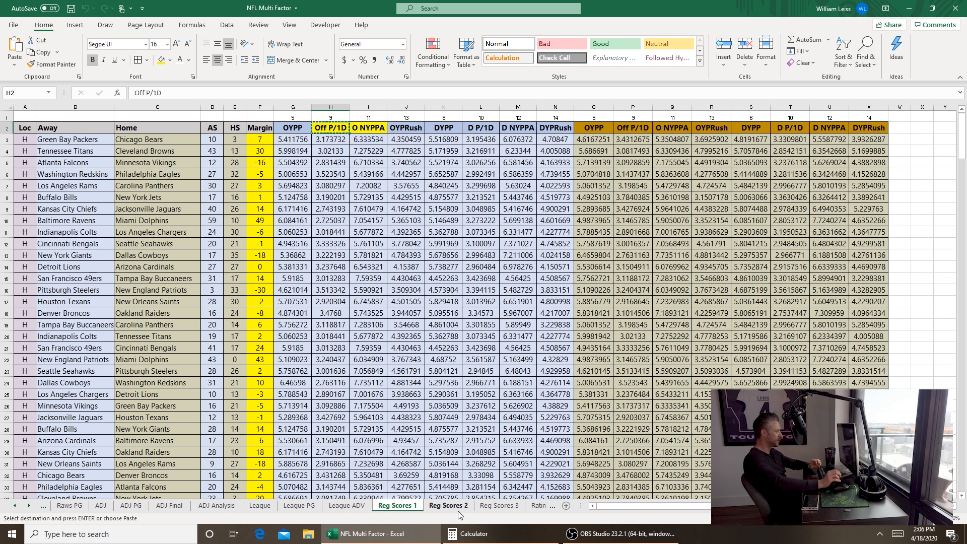
click(458, 511)
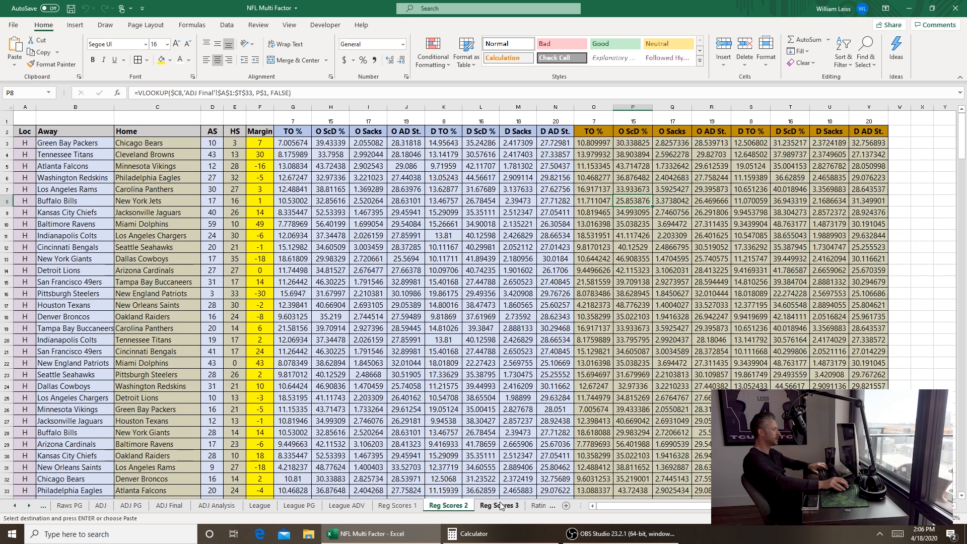
click(487, 507)
click(446, 141)
click(446, 129)
Step: Enter the lookup column numbers 9, 10, 9 and 10 in K1:N1 above the P/1D headers
click(437, 119)
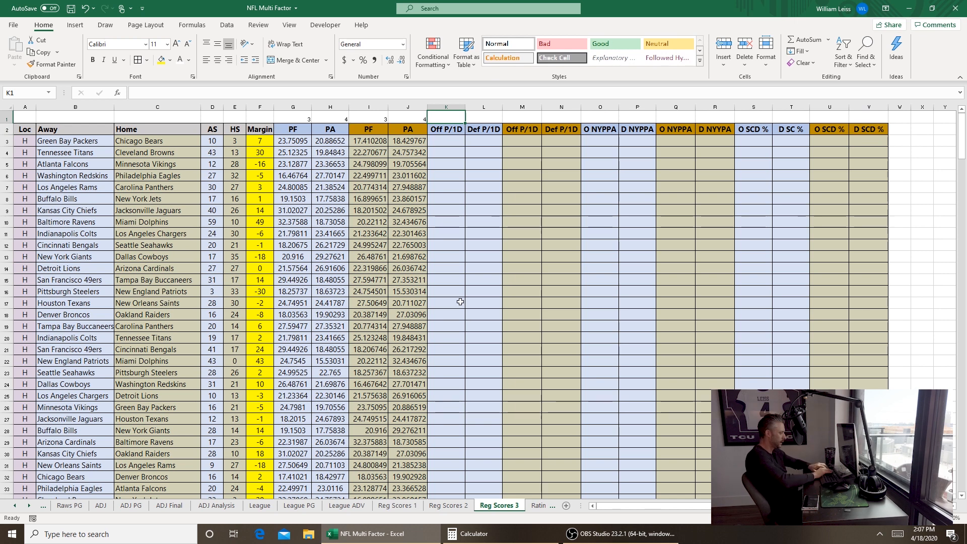
text(9)
key(Tab)
text(10)
key(Tab)
text(9)
key(Tab)
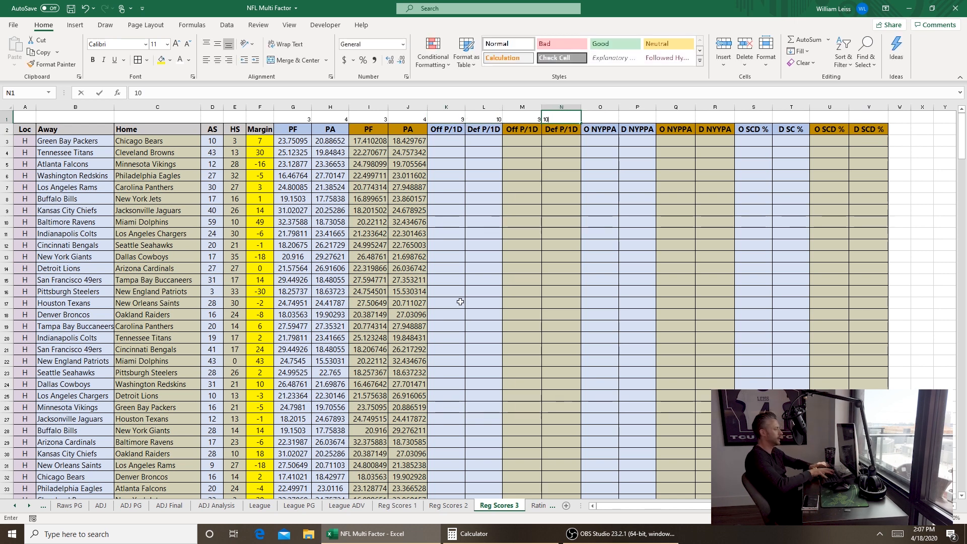
text(10)
key(Tab)
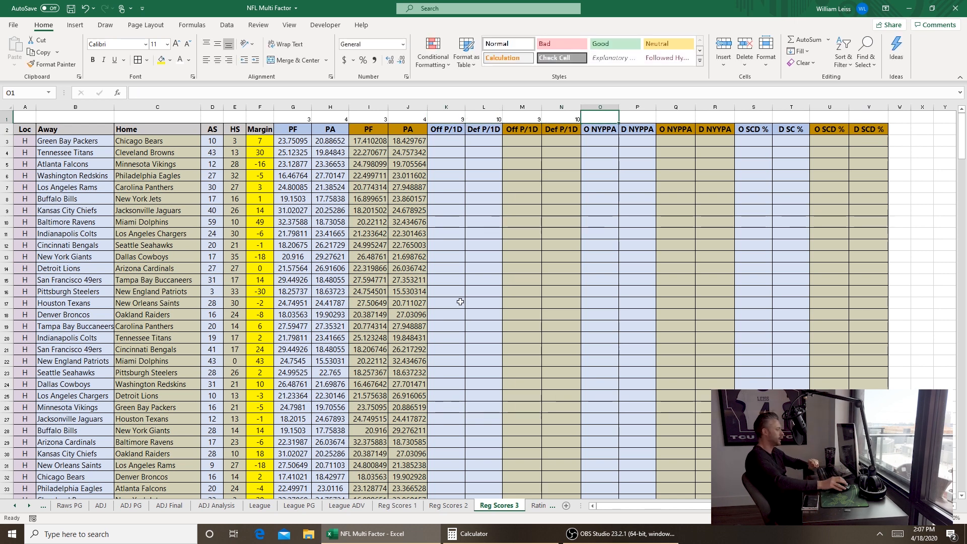
Step: Check the column order on ADJ Final, and enter the lookup column numbers 11, 12, 11 and 12 in O1:R1 of Reg Scores 3
click(168, 505)
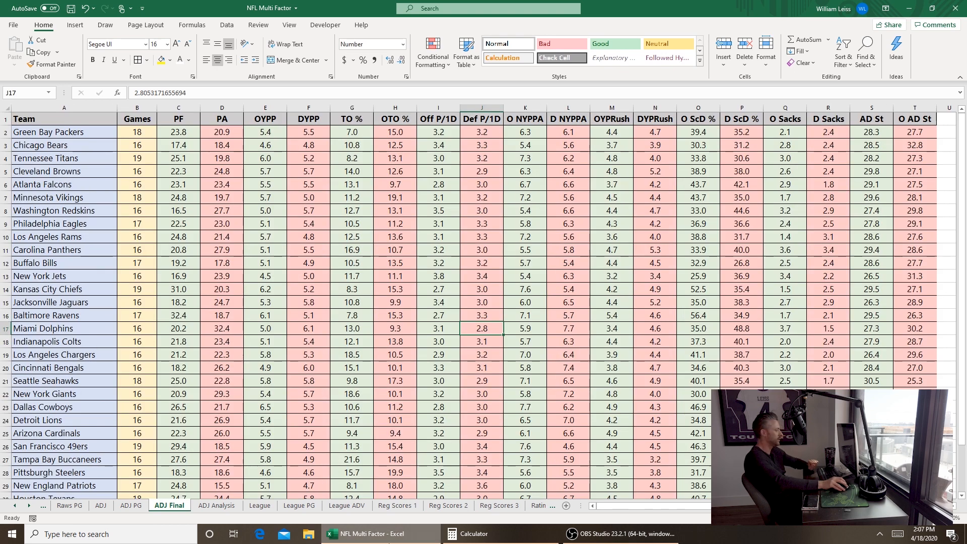
click(499, 506)
click(397, 505)
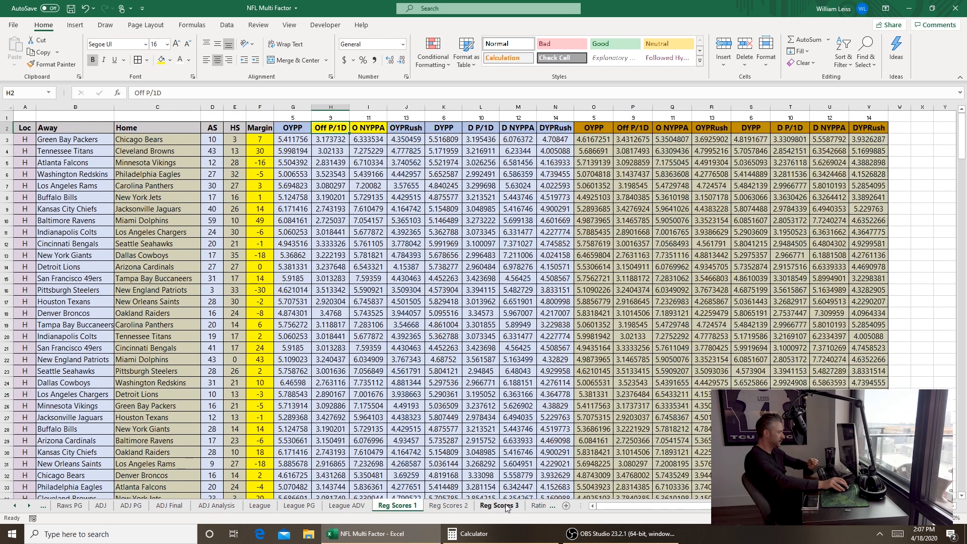
click(499, 506)
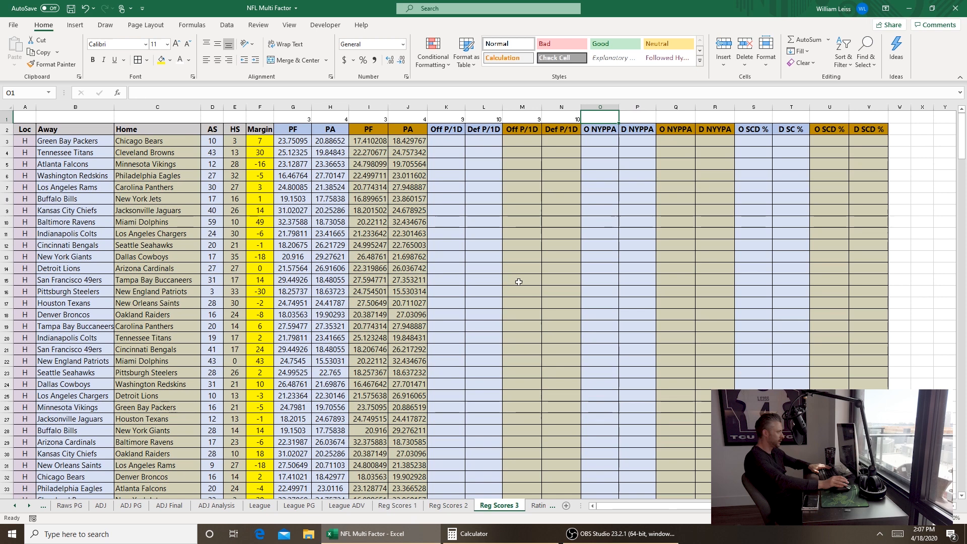
key(Right)
key(Right)
key(Right)
key(Right)
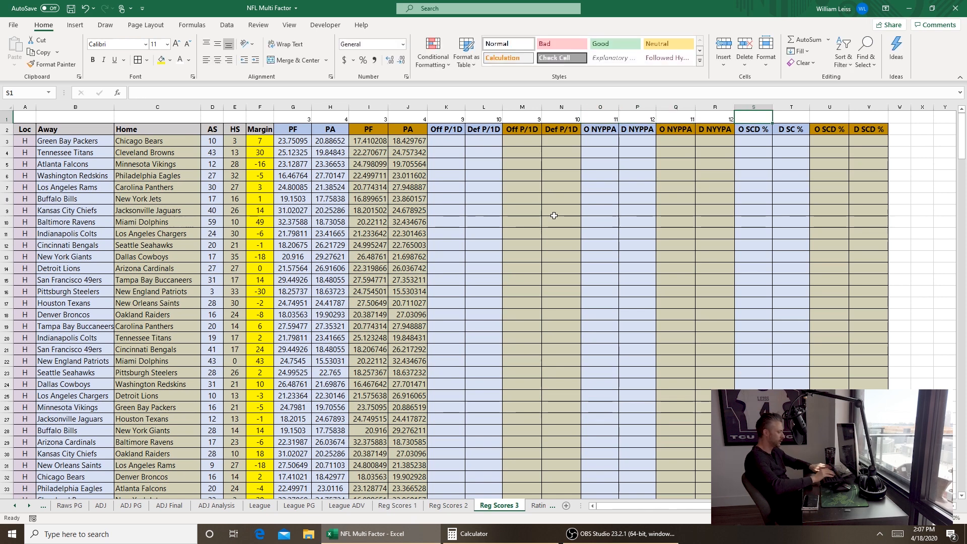
Step: Enter the lookup column numbers 15, 16, 15 and 16 in S1:V1 above the SCD % headers
text(15)
key(Right)
text(16)
key(Right)
text(16)
key(BackSpace)
text(5)
key(Right)
text(16)
key(Return)
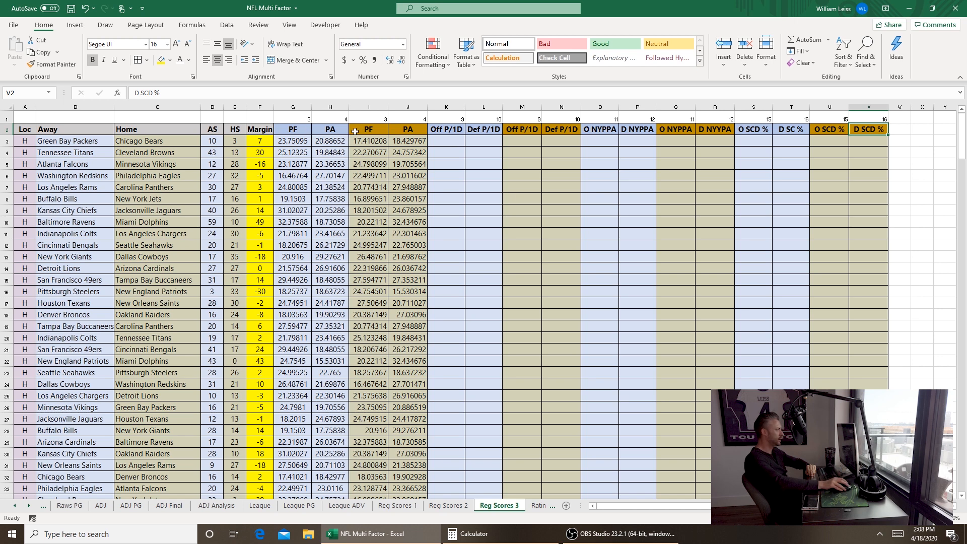
Step: Review the VLOOKUP formula in G3 and copy the formulas in G3:J3 into K3:N3, O3:R3 and S3:V3
click(449, 220)
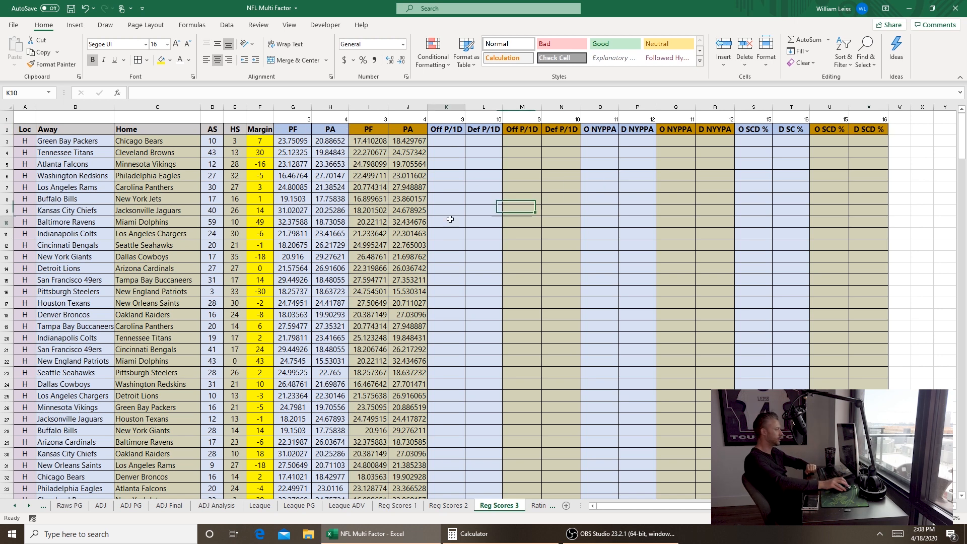
click(436, 141)
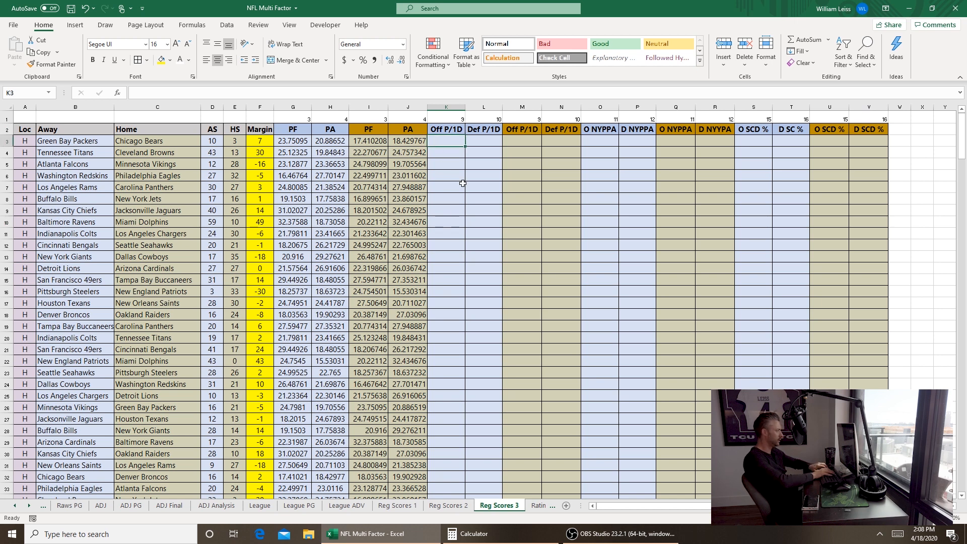
key(Left)
key(Left)
key(Left)
key(Left)
key(ctrl+shift+Right)
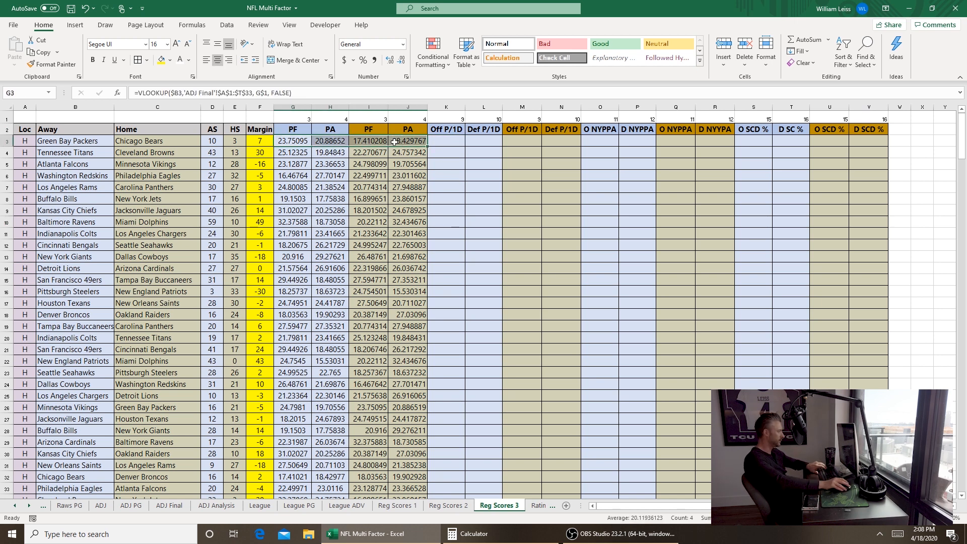
click(182, 92)
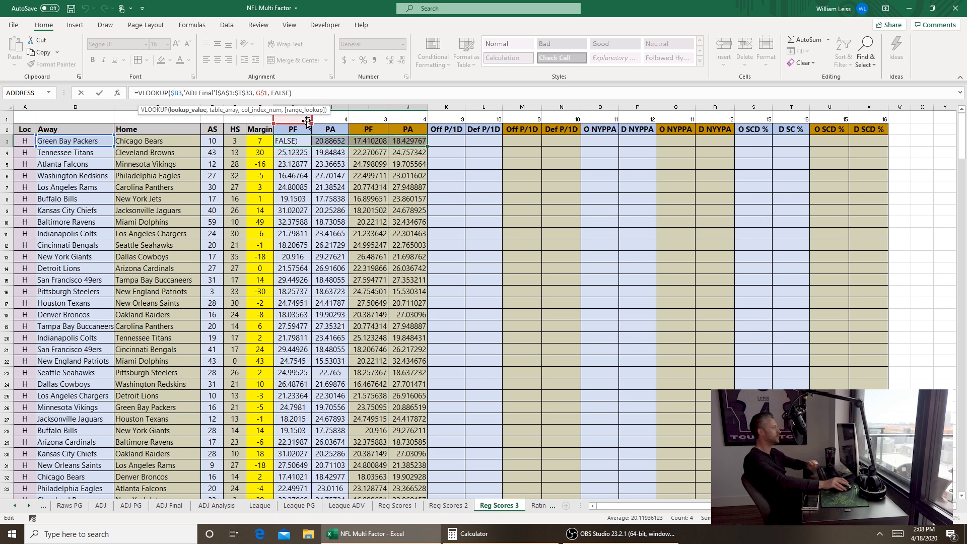
key(ctrl+Return)
key(ctrl+c)
click(443, 141)
key(ctrl+v)
click(600, 141)
key(ctrl+v)
click(754, 141)
key(ctrl+v)
click(780, 267)
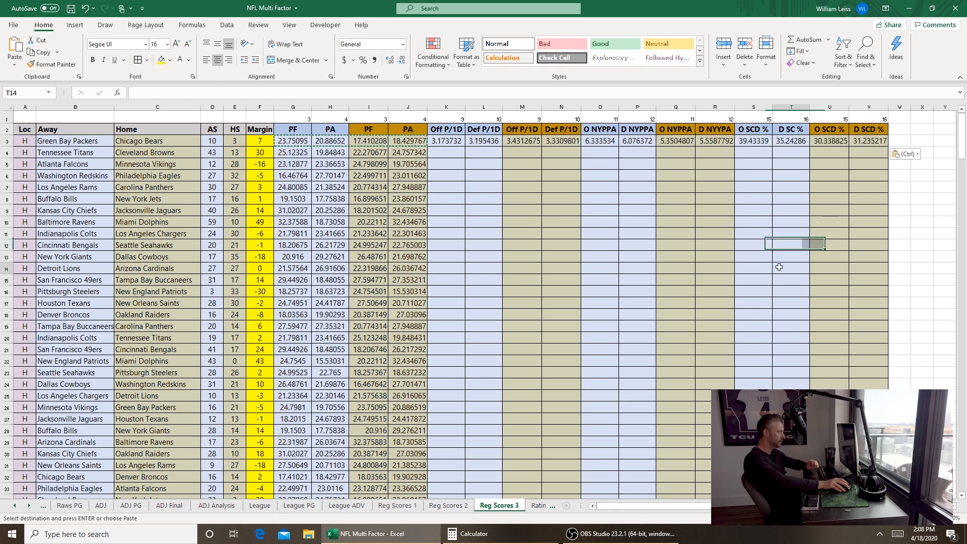
Step: Fill the VLOOKUP formulas in K3:V3 down through all the game rows
drag(443, 141, 887, 145)
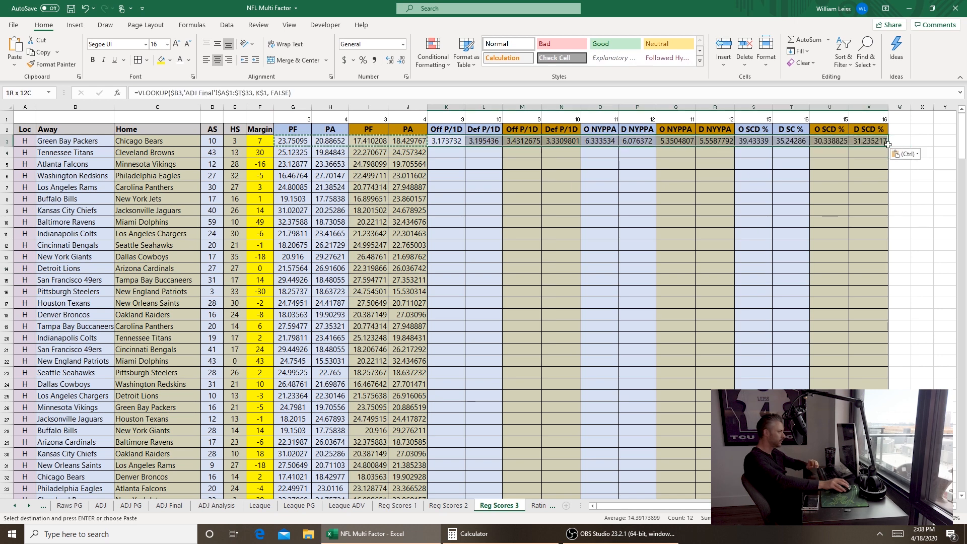
double_click(887, 145)
click(565, 231)
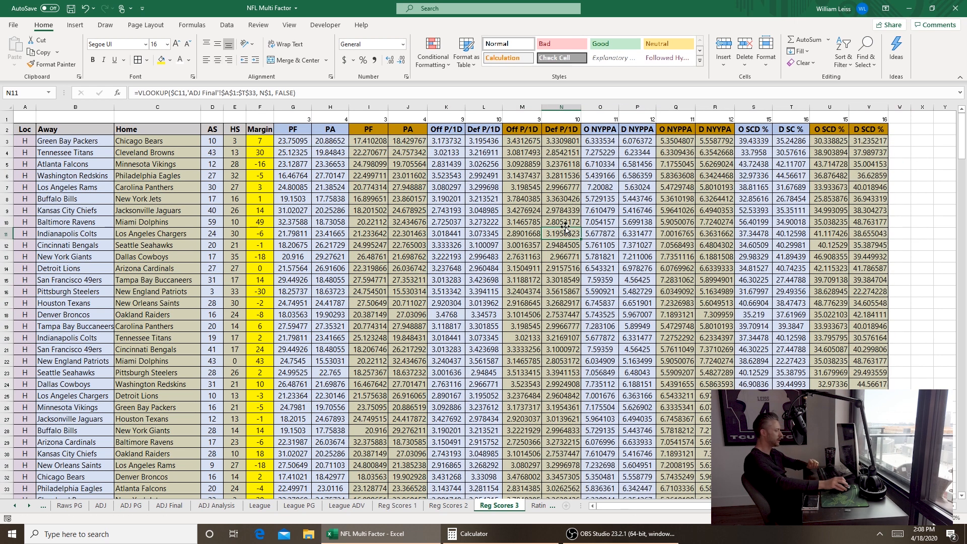
click(447, 328)
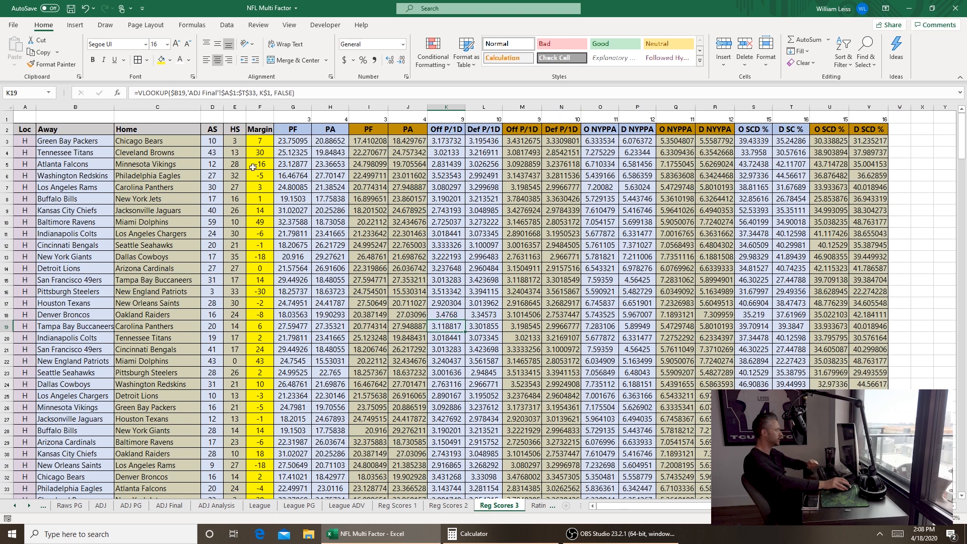
Step: Run a Regression on Reg Scores 3 with Y range F2:F269, X range G2:V269 and labels, output to a new worksheet, and check R Square
click(226, 25)
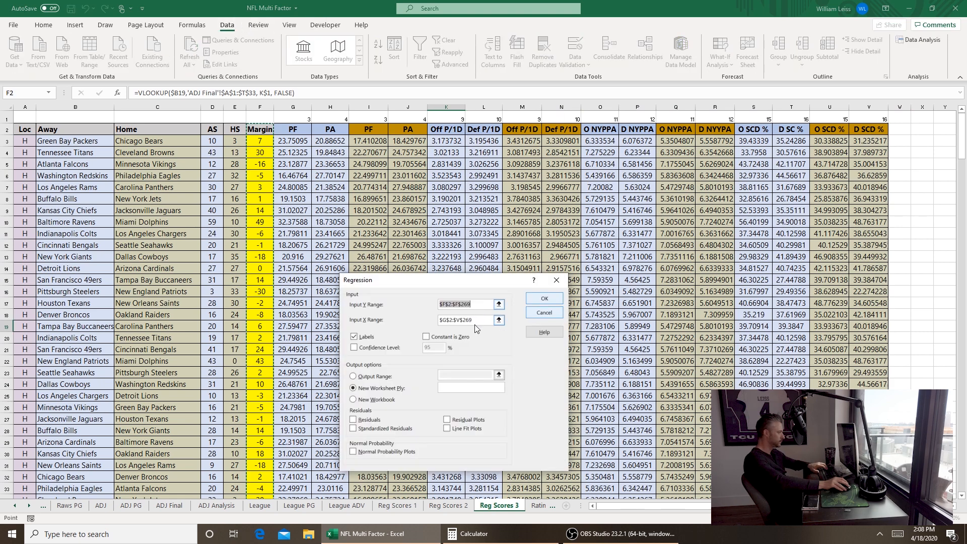
click(544, 300)
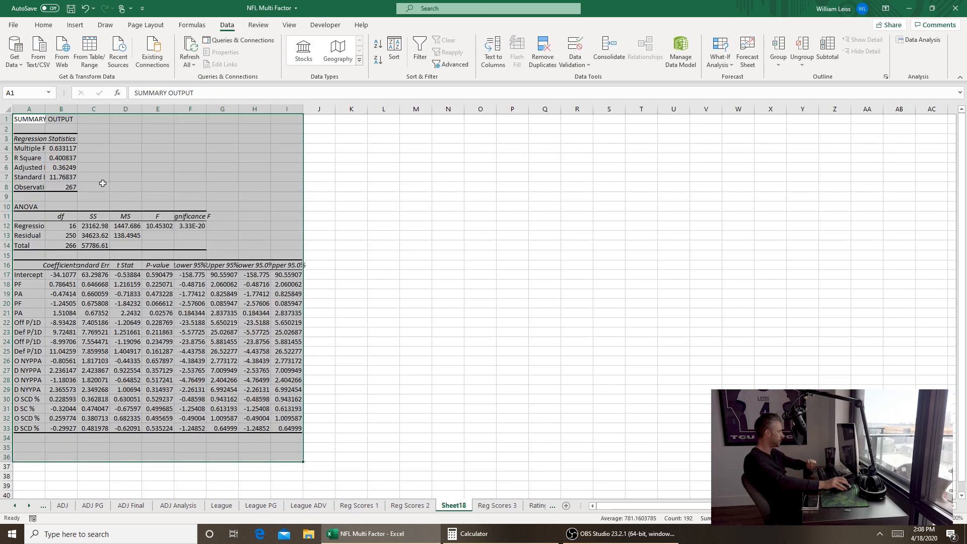
click(62, 158)
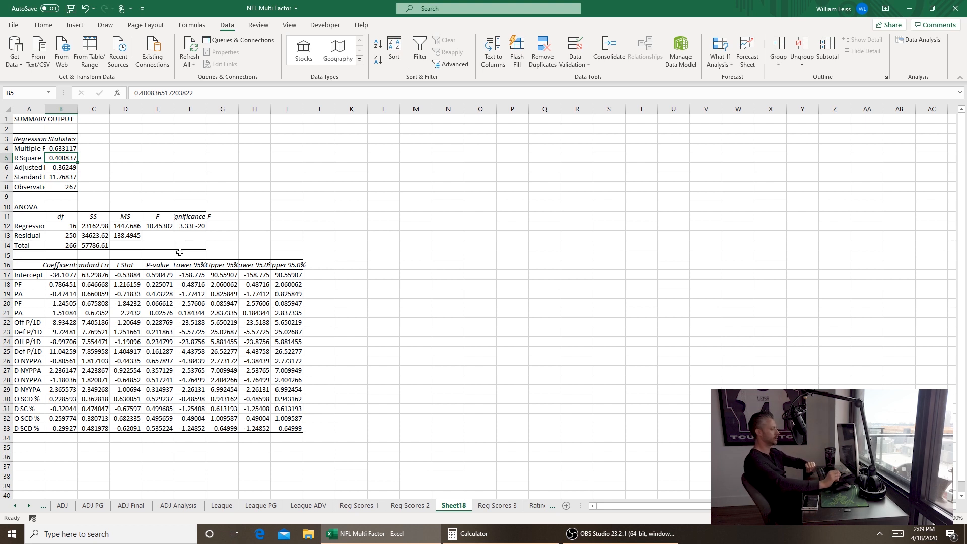
Step: Apply a red-white-green color scale to the P-values in E17:E33 and examine the home PF and PA variables in A20:A21
drag(156, 274, 158, 429)
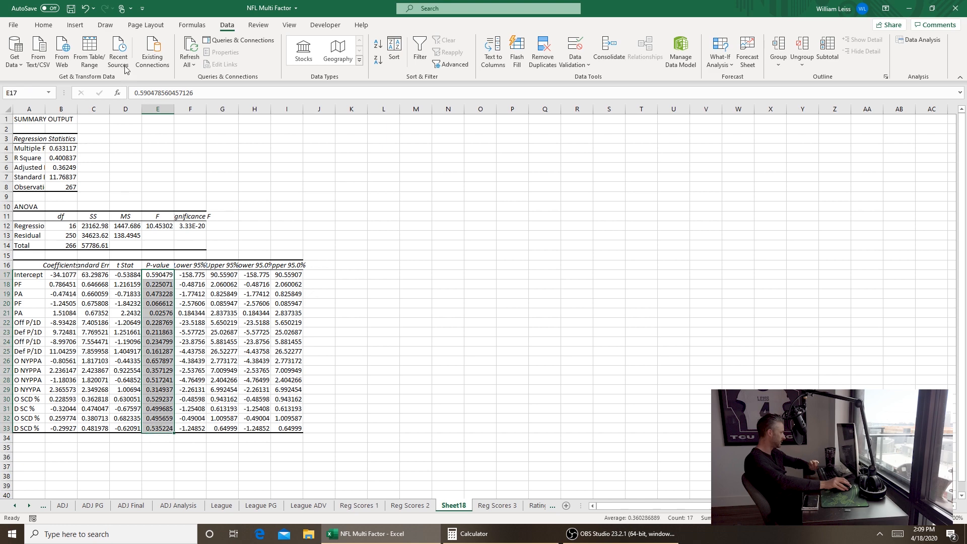
click(44, 25)
click(428, 62)
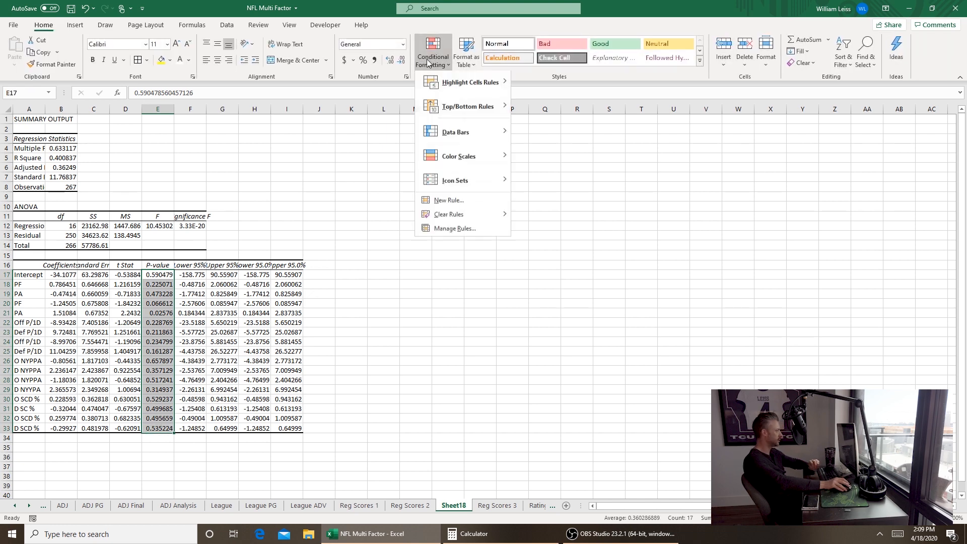
mouse_move(458, 157)
click(559, 163)
drag(29, 305, 34, 309)
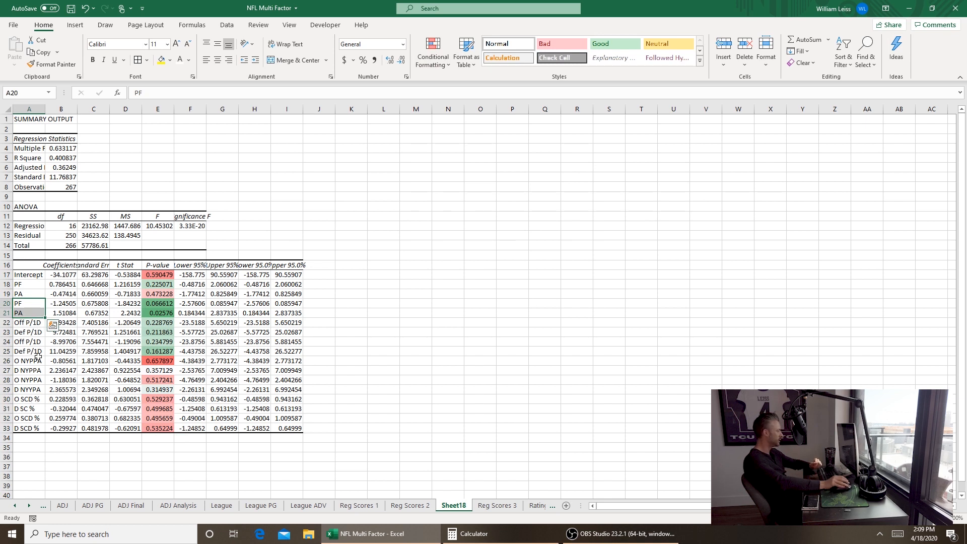
click(405, 296)
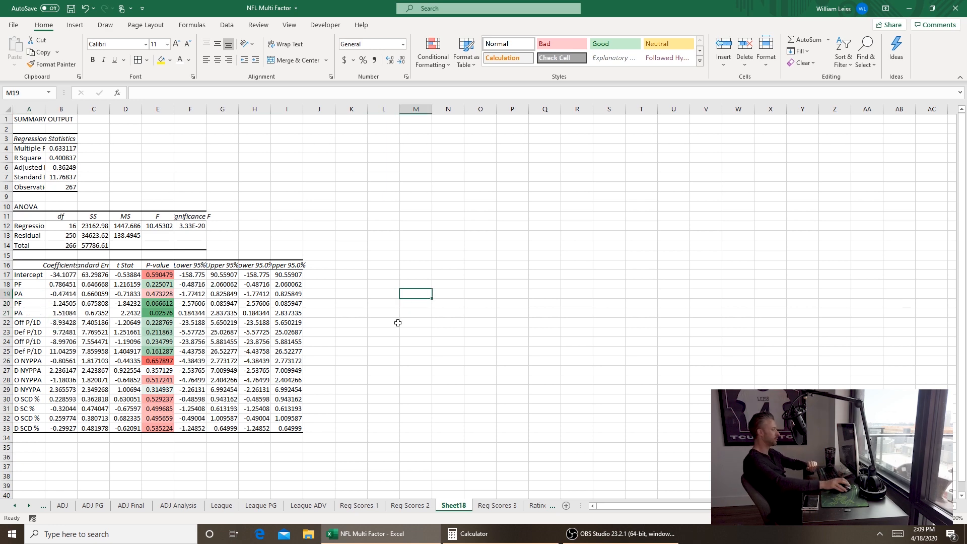
Step: On the Ratings sheet, label D3:I3 as O P/1D, D P/1D, O NYPPA, D NYPPA, O SC % and D SC %
click(536, 507)
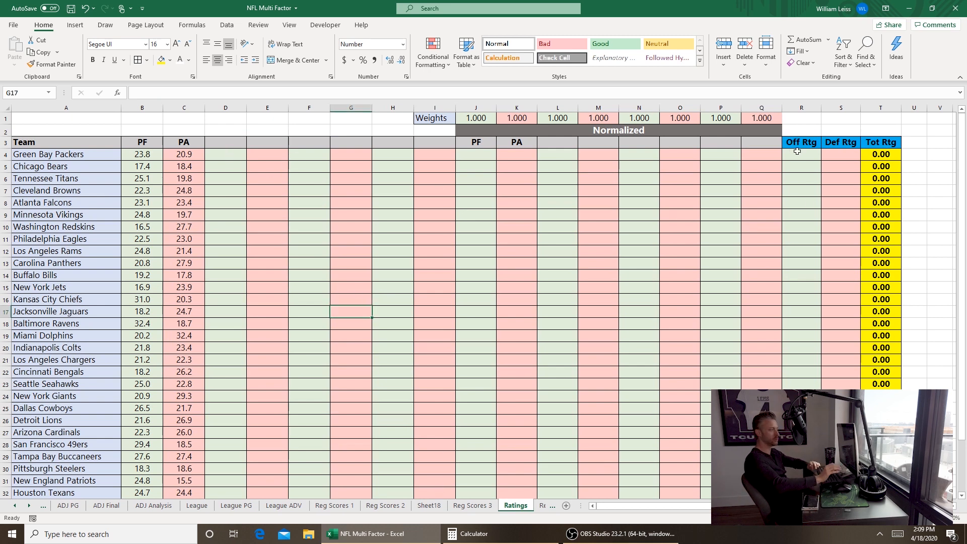
click(224, 143)
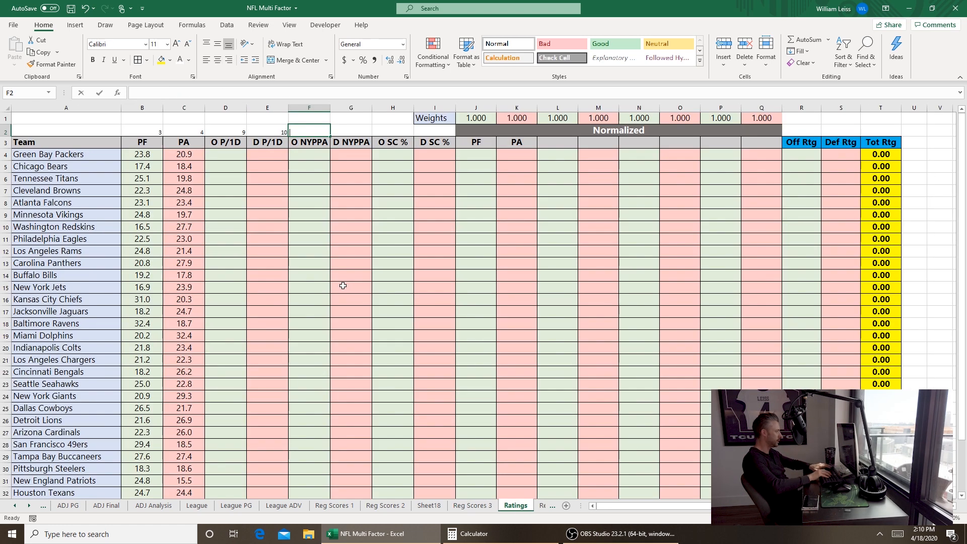
Step: Enter the lookup column numbers 3, 4, 9, 10, 11, 12, 15 and 16 in B2:I2 above the stat headers
key(Tab)
text(15)
key(Tab)
text(16)
key(Return)
Step: Start a VLOOKUP formula in D4 for the first team, using $A4 as the lookup value
key(Left)
key(Left)
key(Down)
key(Left)
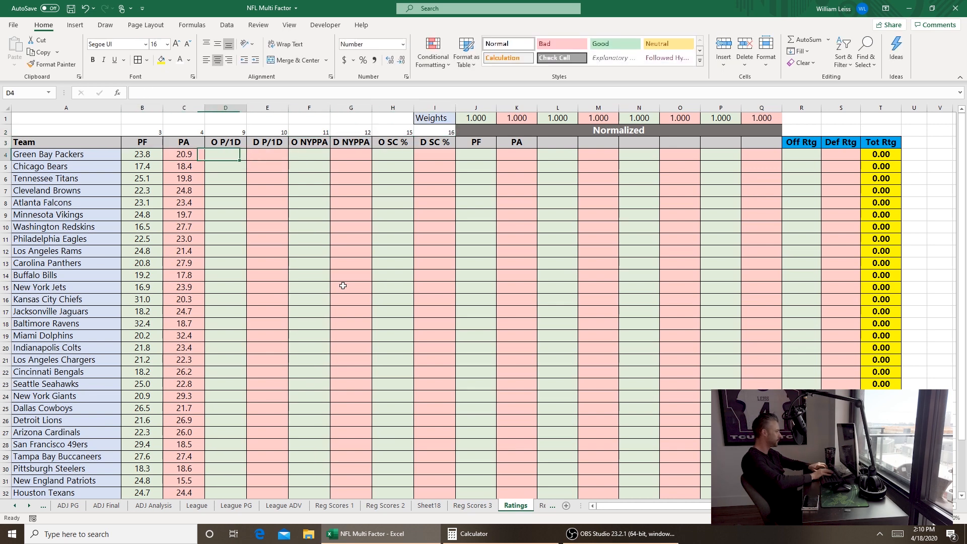
text(=VLOOKUP()
key(Left)
key(Left)
key(Left)
click(182, 92)
key(F4)
key(F4)
key(F4)
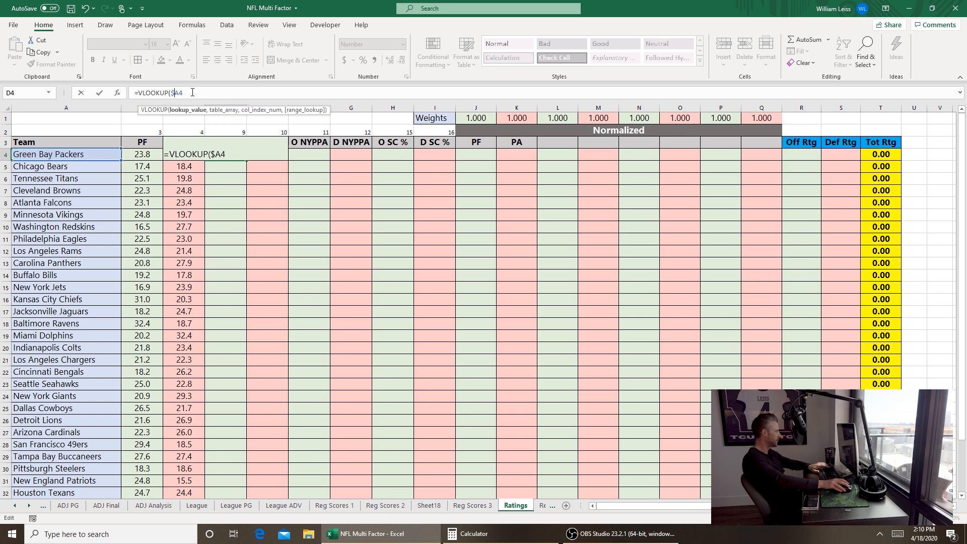
text(,)
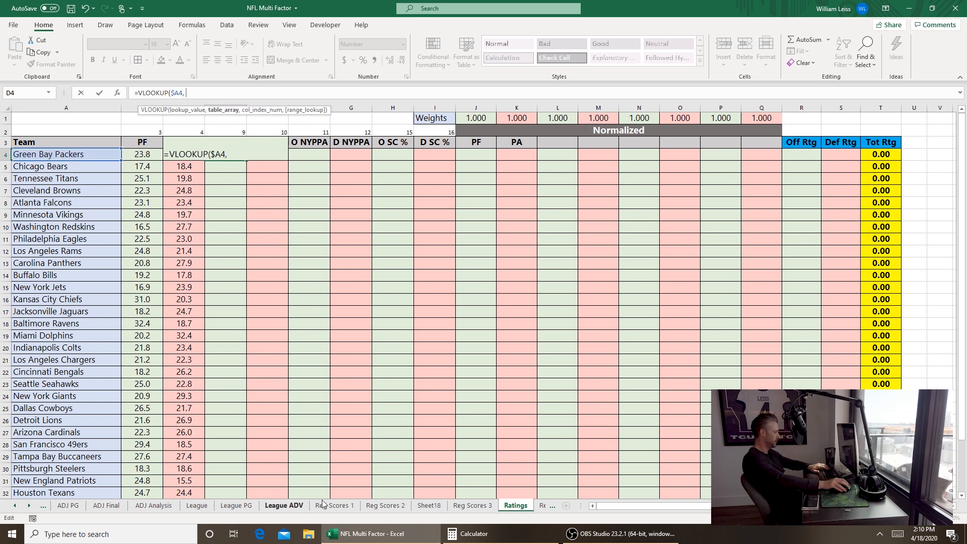
Step: Set the VLOOKUP table array to the absolute range $A$1:$T$33 on the ADJ Final sheet
click(120, 508)
drag(46, 119, 907, 121)
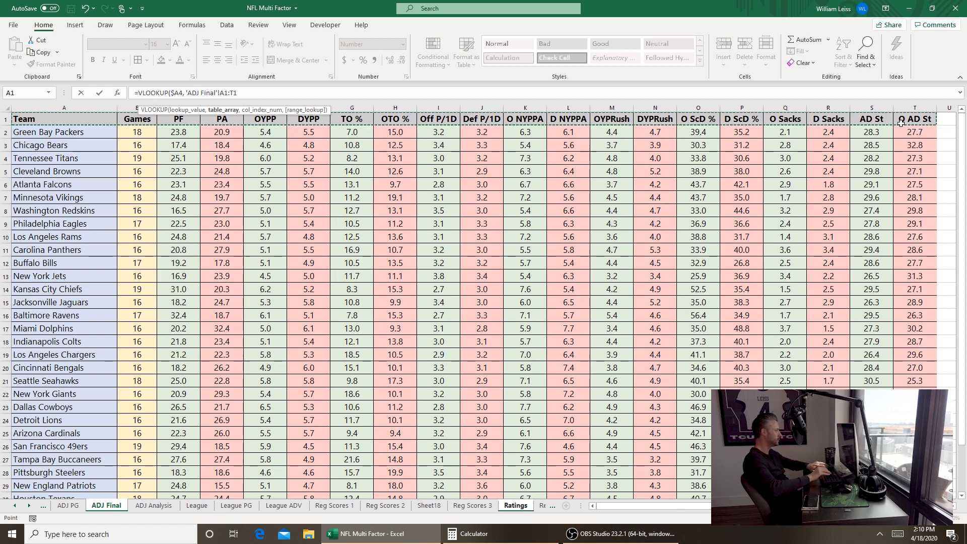
key(ctrl+shift+Down)
click(225, 93)
text($)
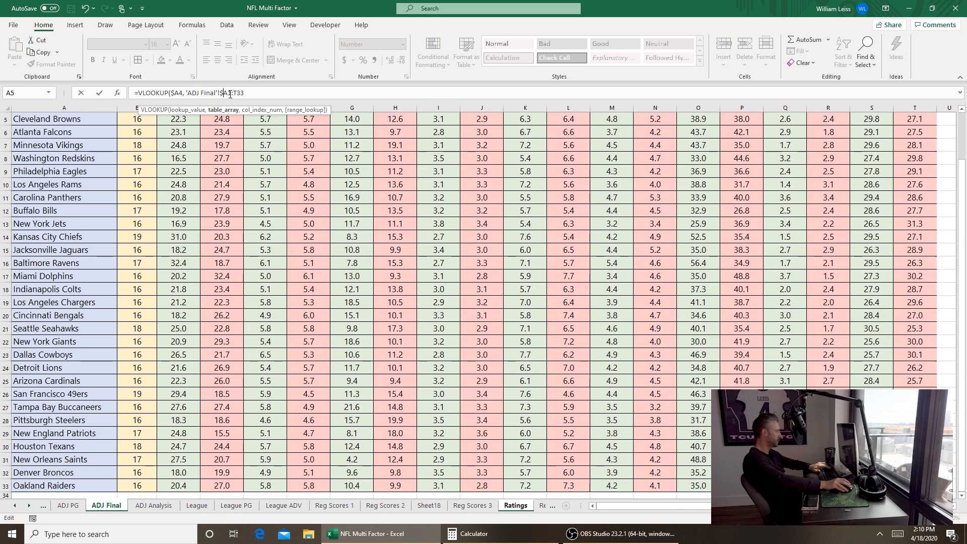
key(F4)
text(,)
Step: Complete the D4 VLOOKUP with Ratings!D$2 as the column index and FALSE for an exact match
click(516, 505)
click(542, 506)
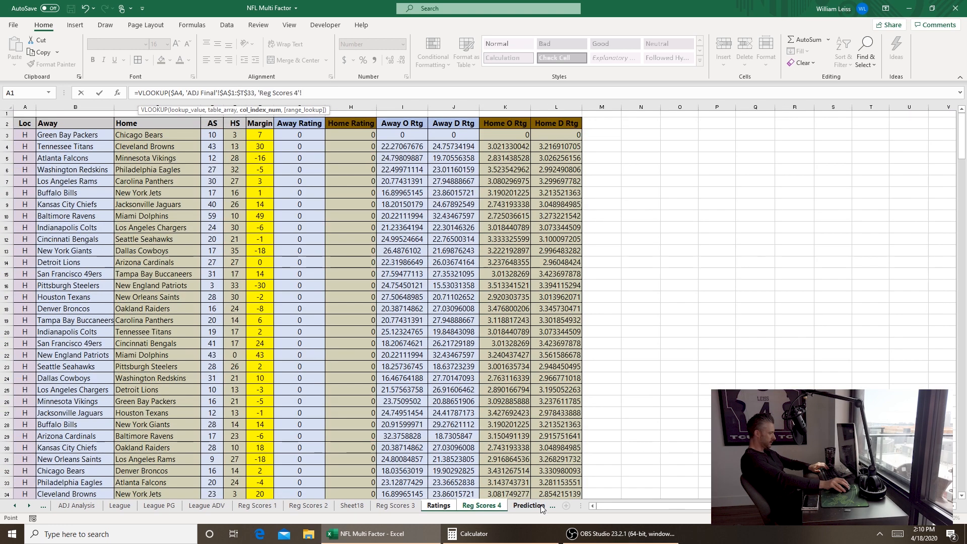
click(447, 509)
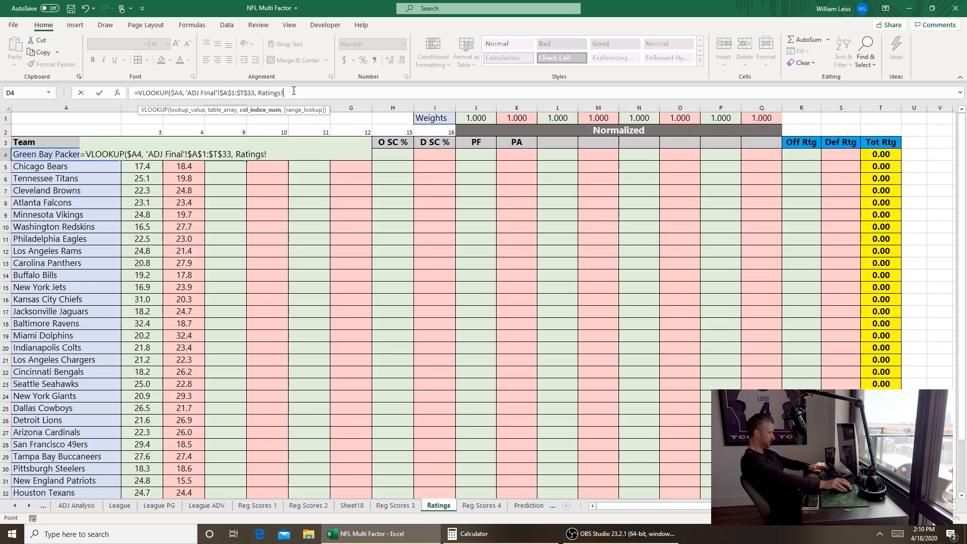
click(226, 131)
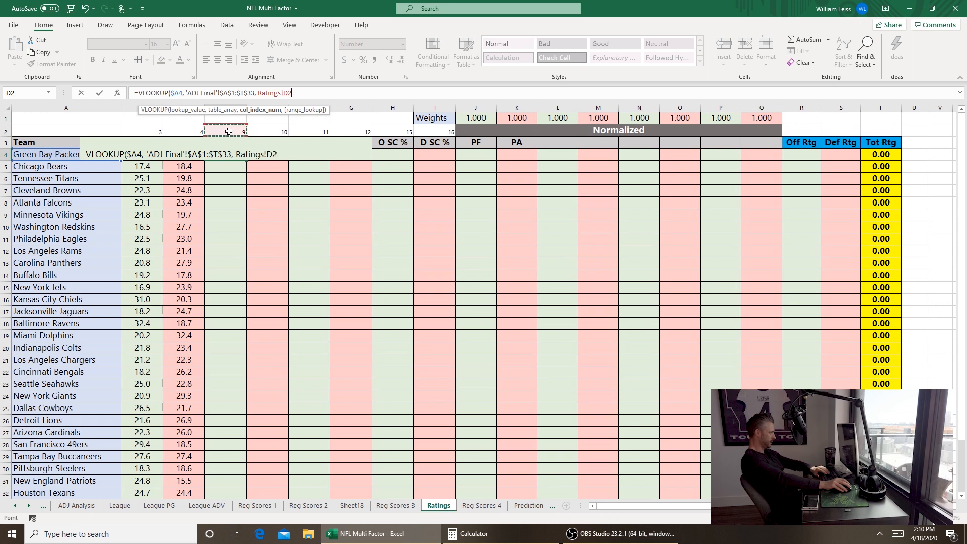
key(F4)
key(F4)
text(, FALSE))
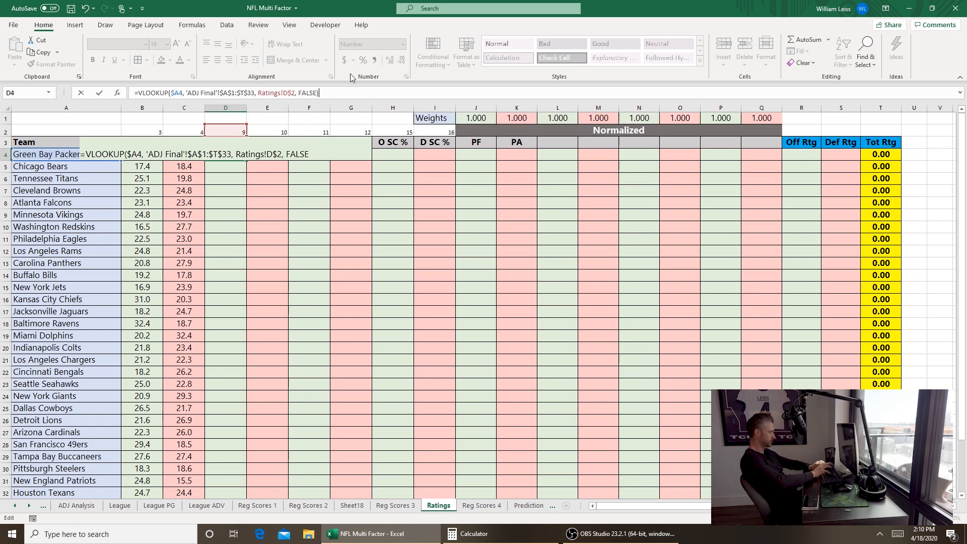
key(ctrl+Return)
Step: Fill the VLOOKUP formula across to the D SC % column and down through all team rows
drag(435, 152, 437, 152)
drag(143, 152, 437, 154)
key(ctrl+shift+Down)
key(ctrl+d)
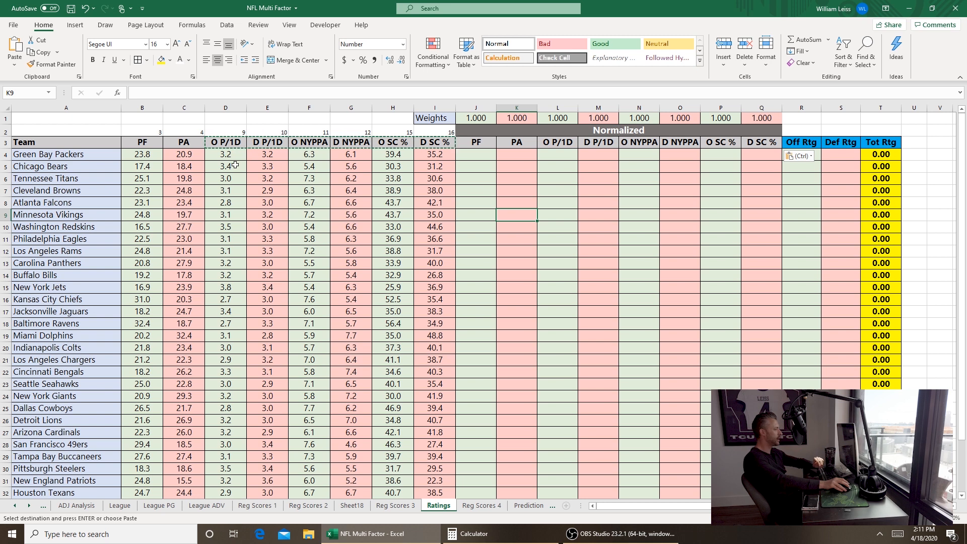
Step: Compare the first team's offensive stats in the PF, O P/1D, O NYPPA and O SC % columns
click(155, 155)
ctrl+click(236, 156)
ctrl+click(309, 155)
ctrl+click(393, 155)
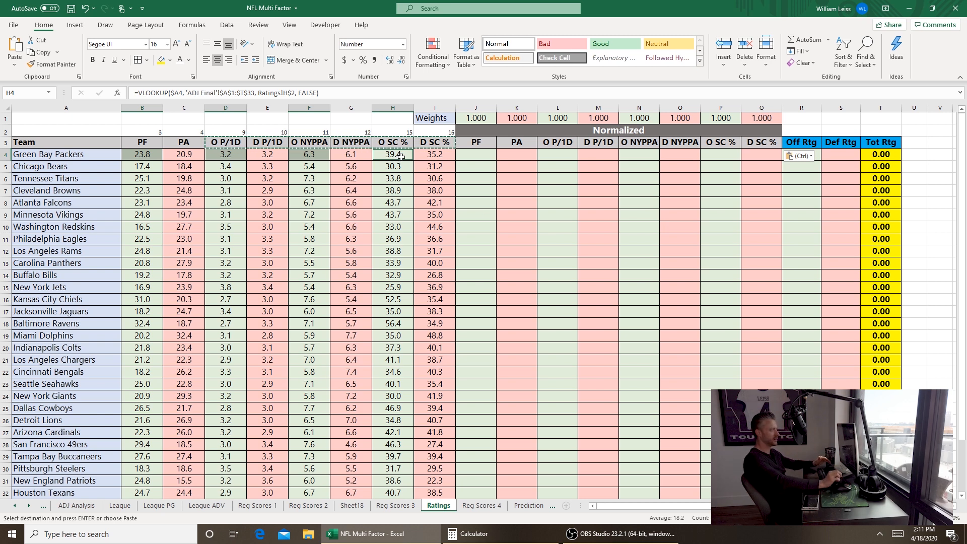
click(306, 153)
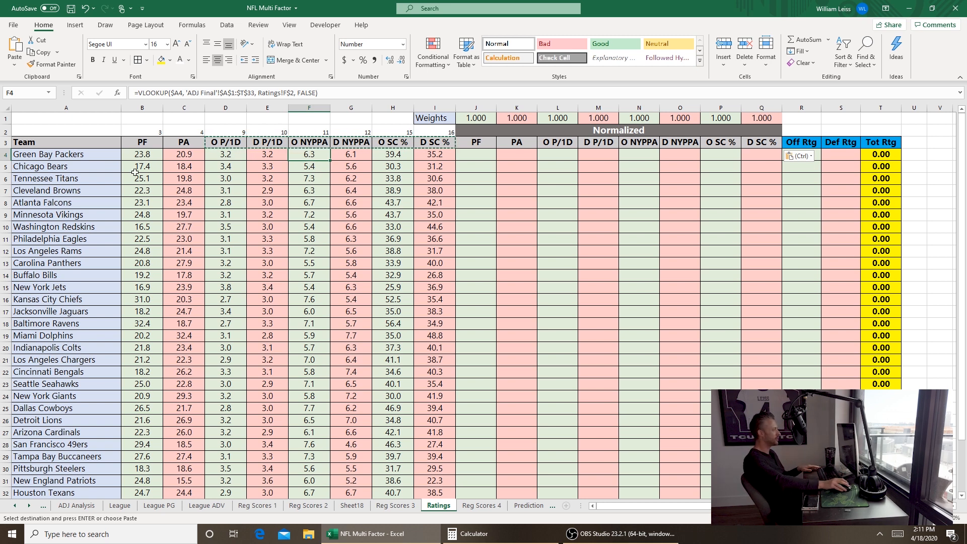
click(140, 155)
ctrl+click(226, 154)
ctrl+click(309, 155)
ctrl+click(394, 158)
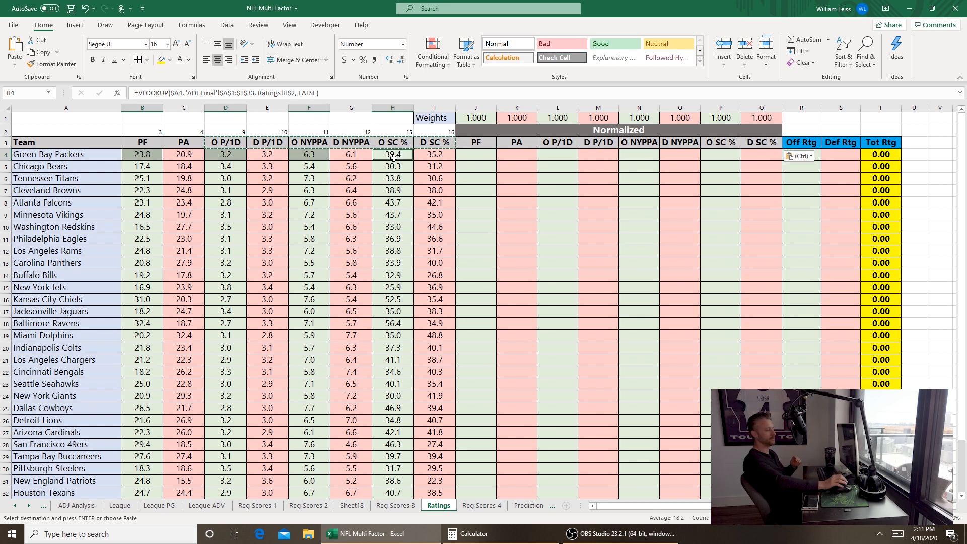
click(535, 287)
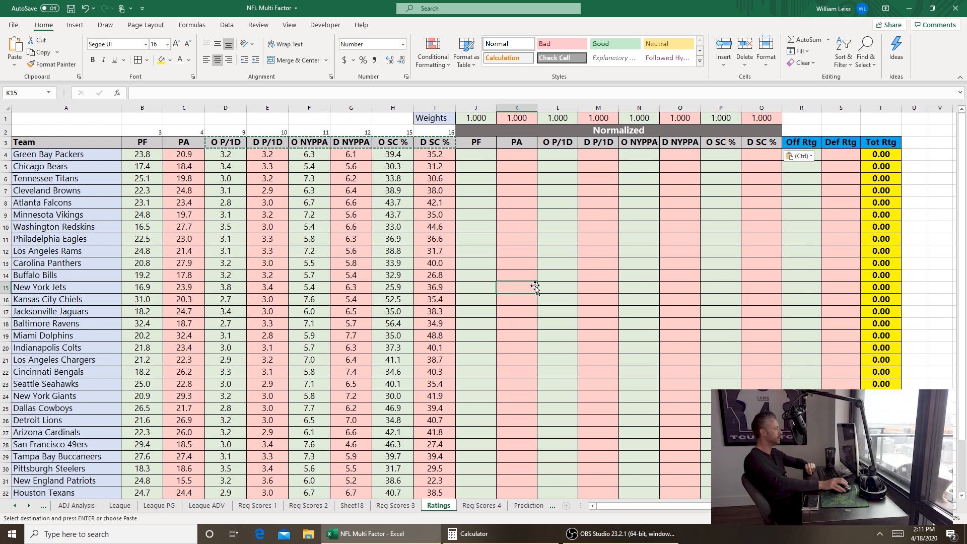
Step: Copy the P/1D total from the League PG sheet and return to Ratings for the League Average row
ctrl+scroll(535, 287, down, 3)
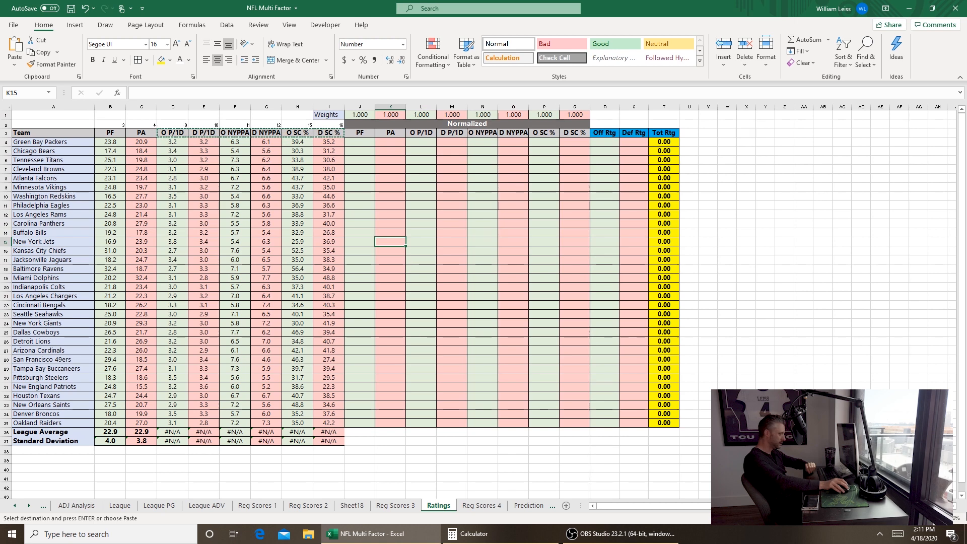
ctrl+scroll(535, 288, up, 1)
click(412, 468)
click(67, 469)
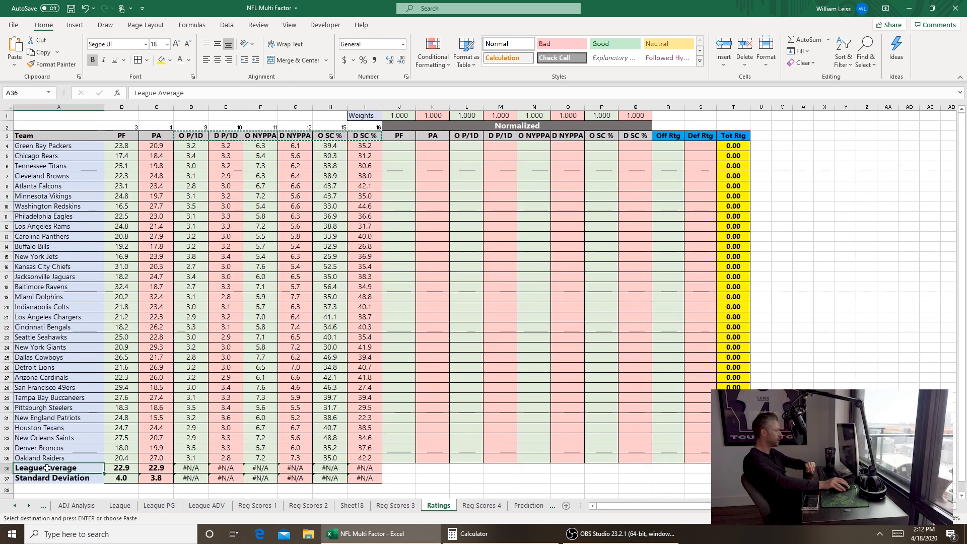
click(160, 505)
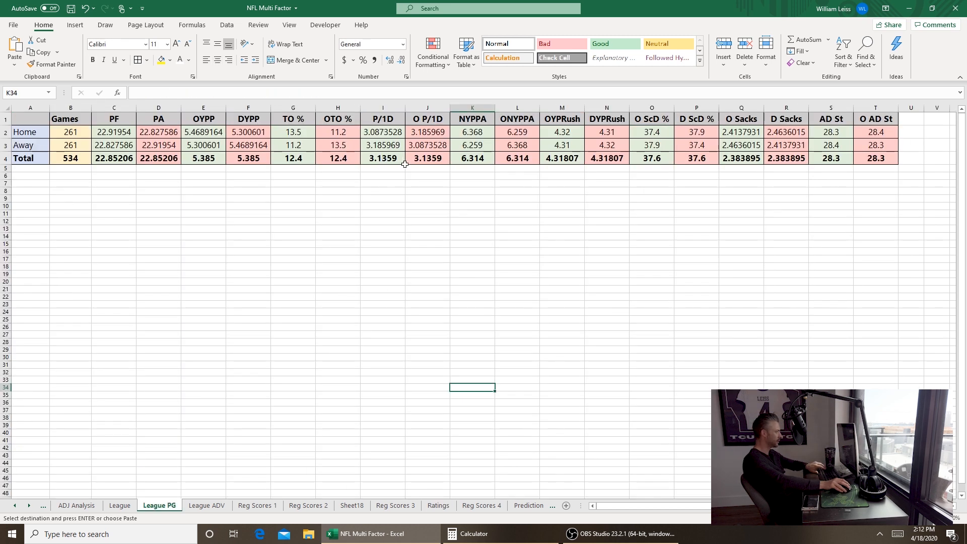
click(382, 159)
key(ctrl+c)
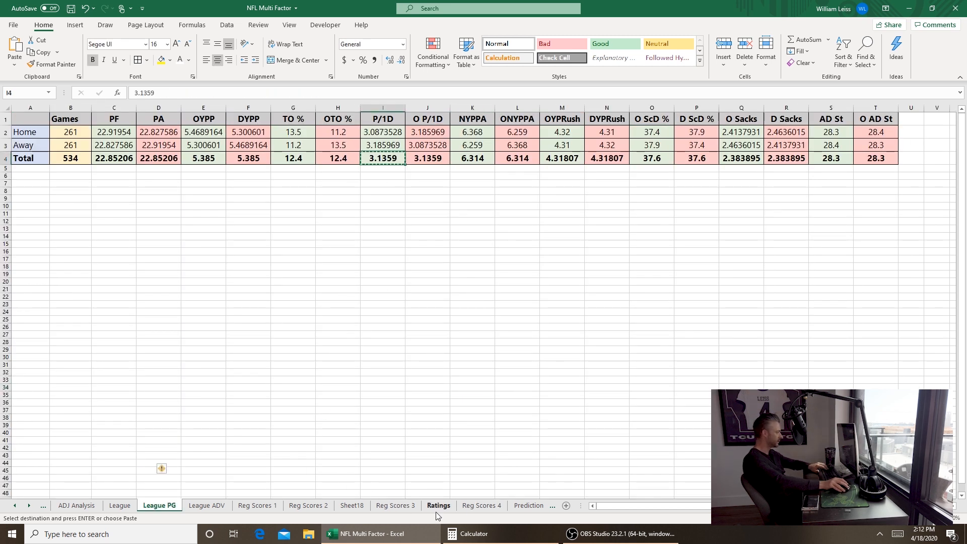
click(439, 505)
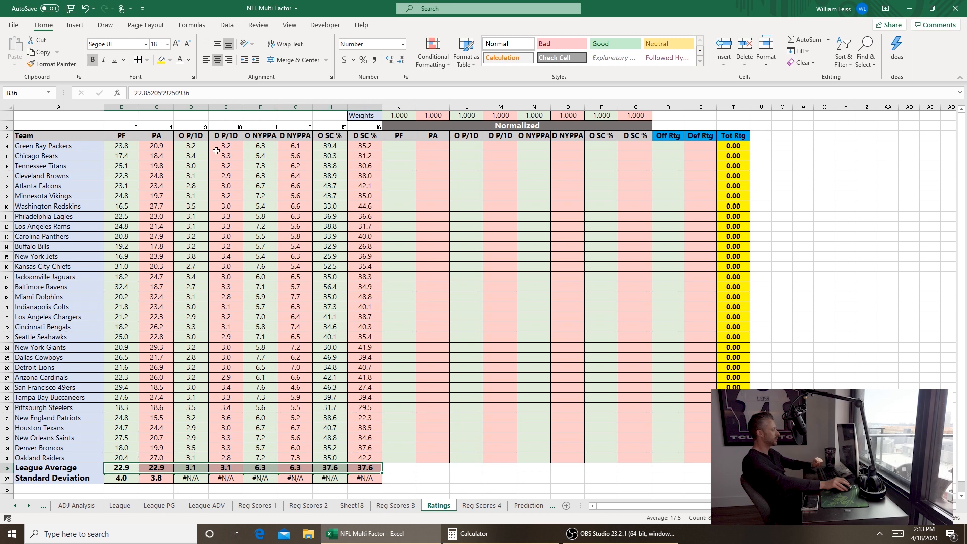
Step: Calculate the O P/1D standard deviation in D37 with =STDEV.P(D4:D35)
click(192, 478)
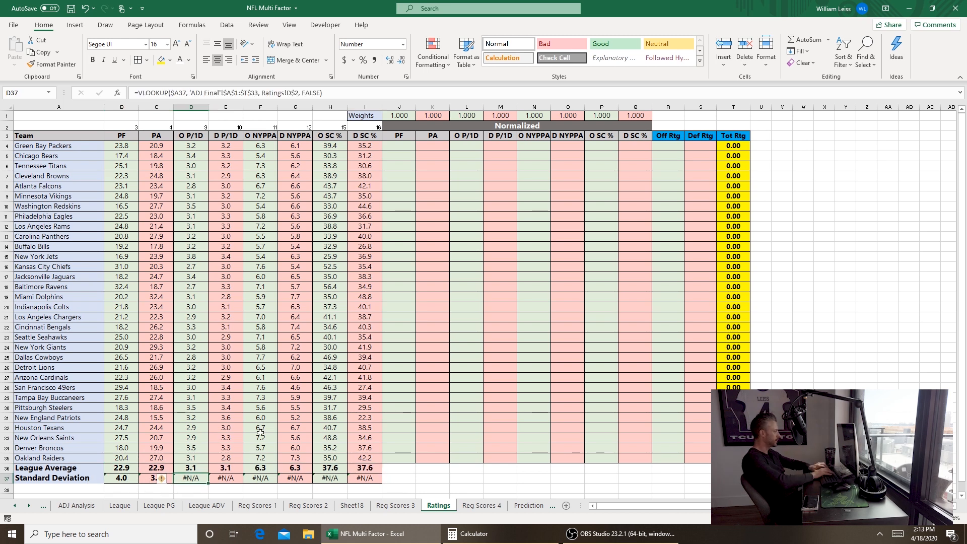
text(=STDEV.P()
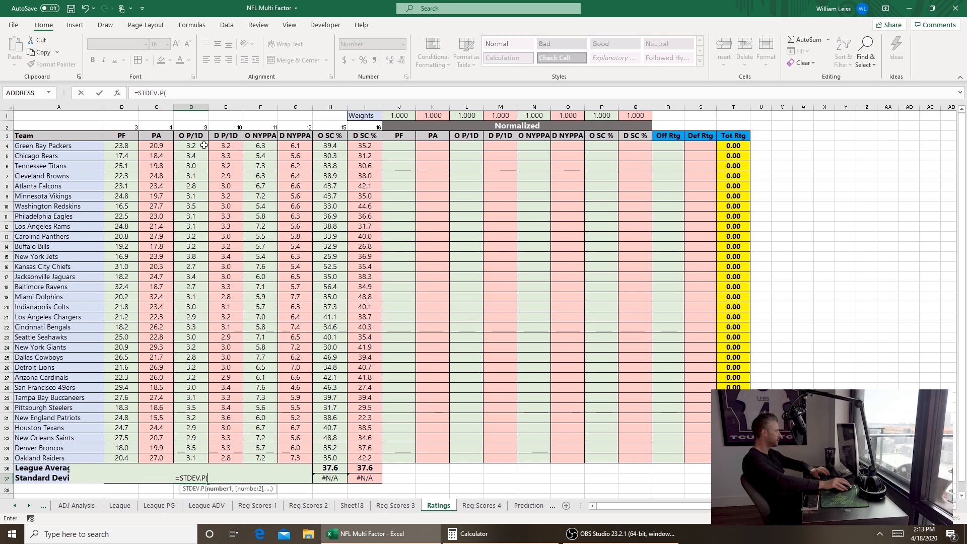
drag(204, 146, 206, 458)
key(ctrl+Return)
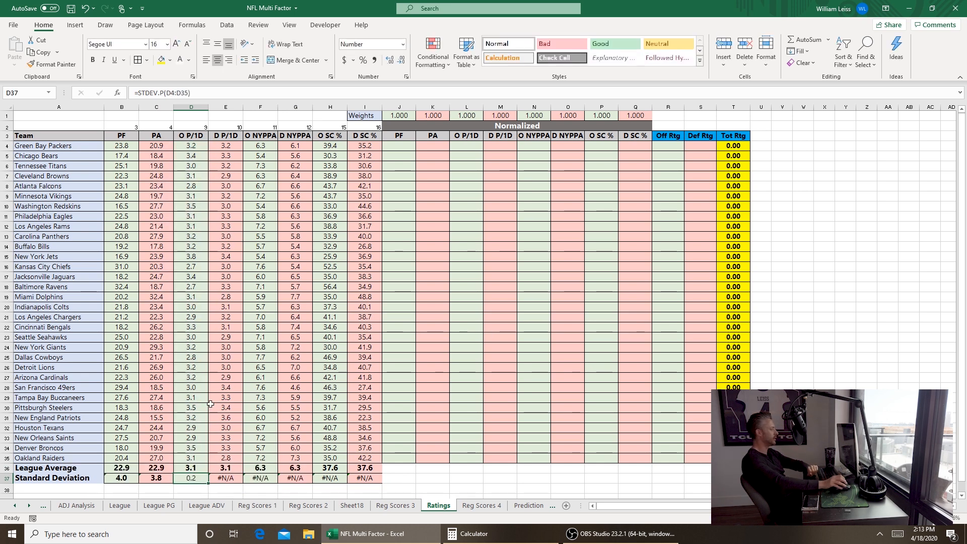
Step: Format the League Average and Standard Deviation values in B36:I37 with two decimal places
drag(122, 468, 364, 478)
right_click(358, 477)
click(398, 442)
click(274, 218)
key(Return)
Step: Copy the existing Standard Deviation formulas across the row through the D SC % column
drag(122, 478, 365, 478)
key(ctrl+c)
key(ctrl+v)
key(ctrl+v)
click(429, 489)
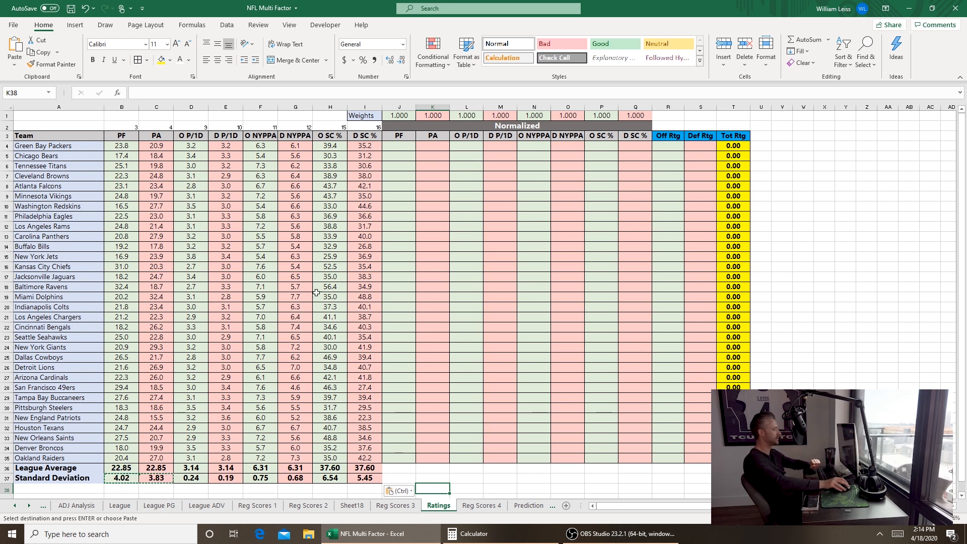
Step: Enter =(B4-B$36)/B$37 in J4 to normalize the first team's PF
click(398, 145)
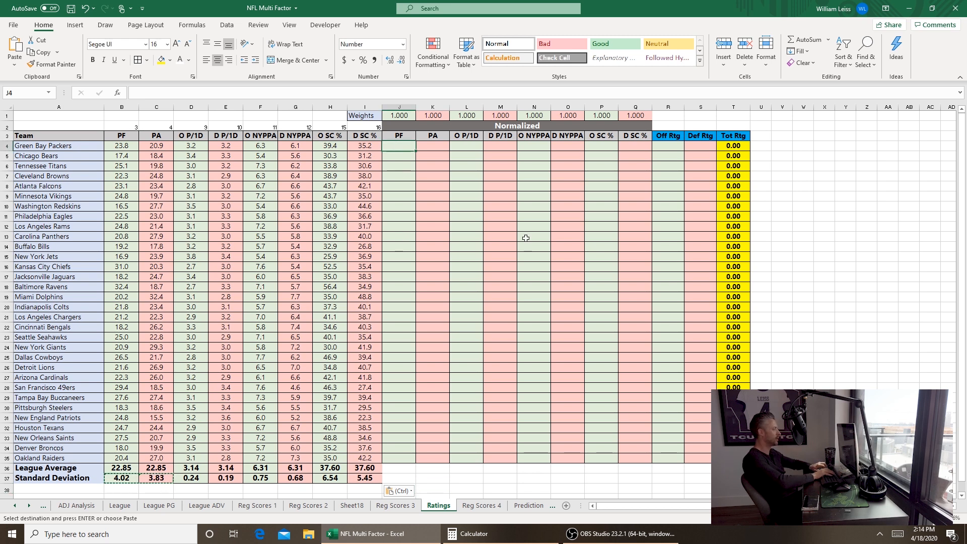
text(=)
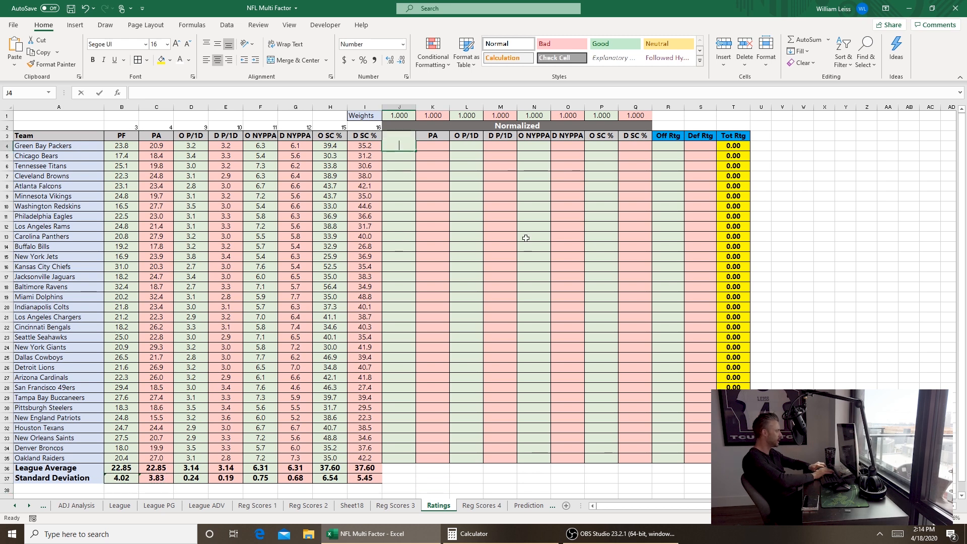
text(()
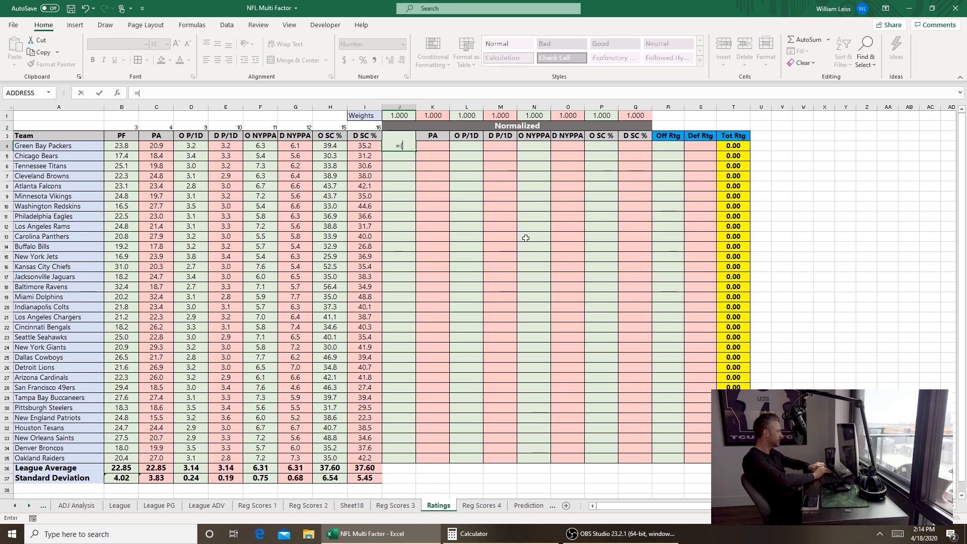
text(B4-B$36)/)
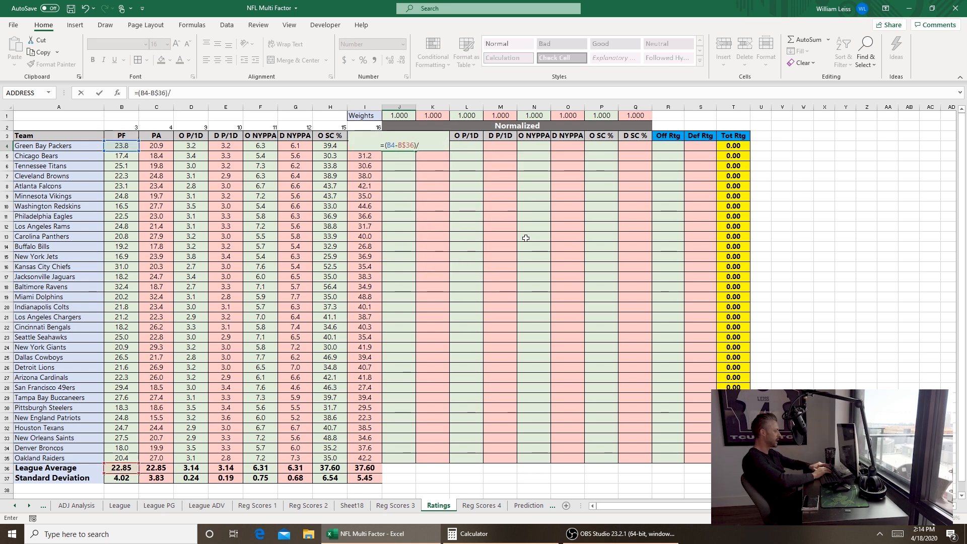
text(B$37)
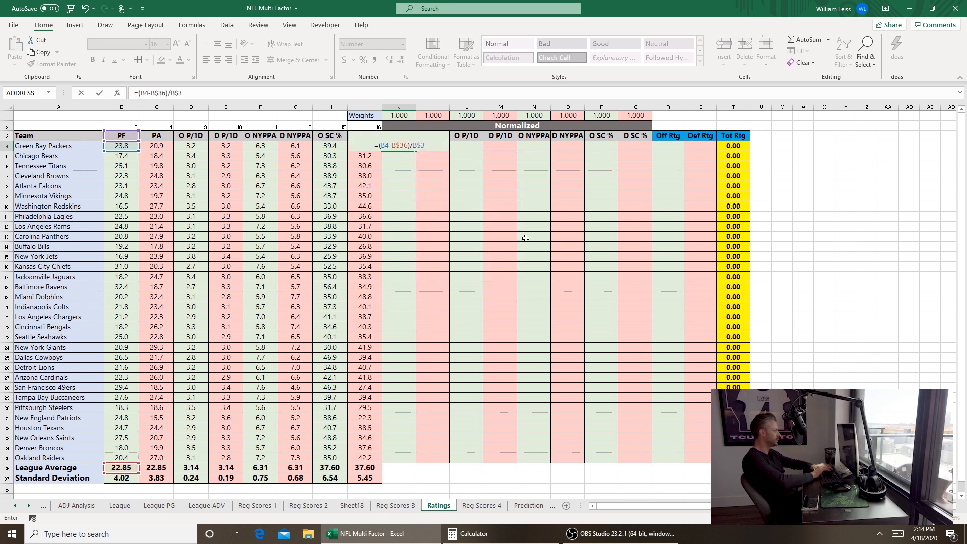
key(ctrl+Return)
click(434, 206)
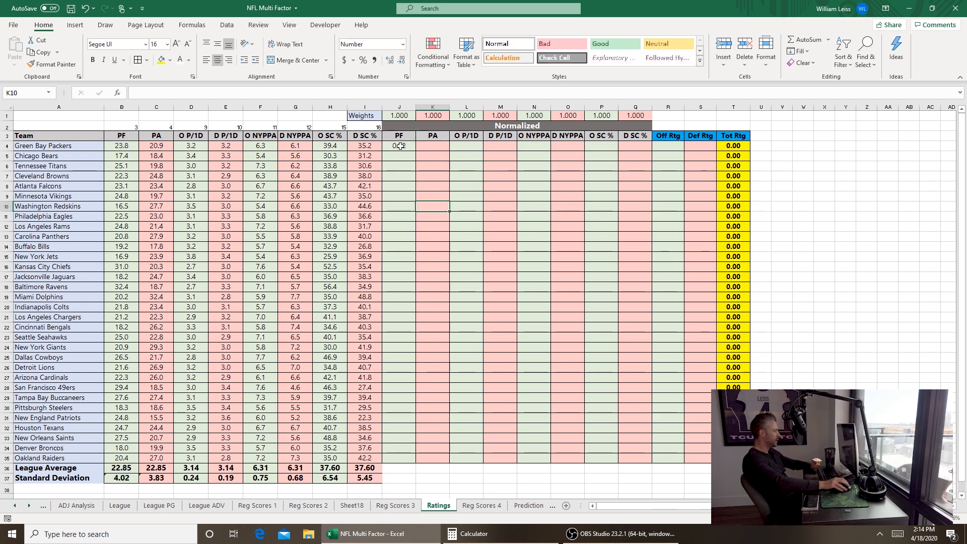
click(400, 146)
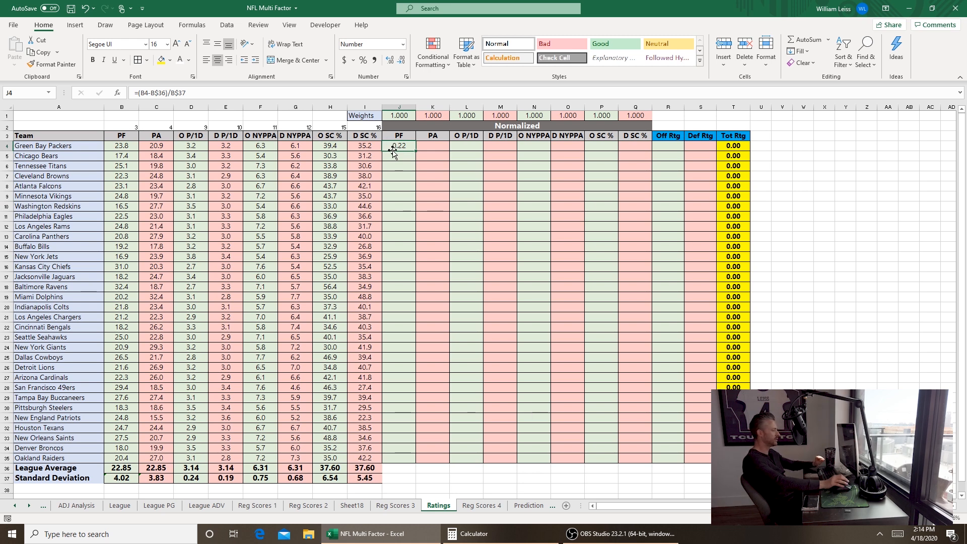
Step: Copy the normalized PF and PA formulas in J4:K35 to the normalized NYPPA and SC % columns, N4:Q35
click(430, 146)
click(464, 146)
click(510, 146)
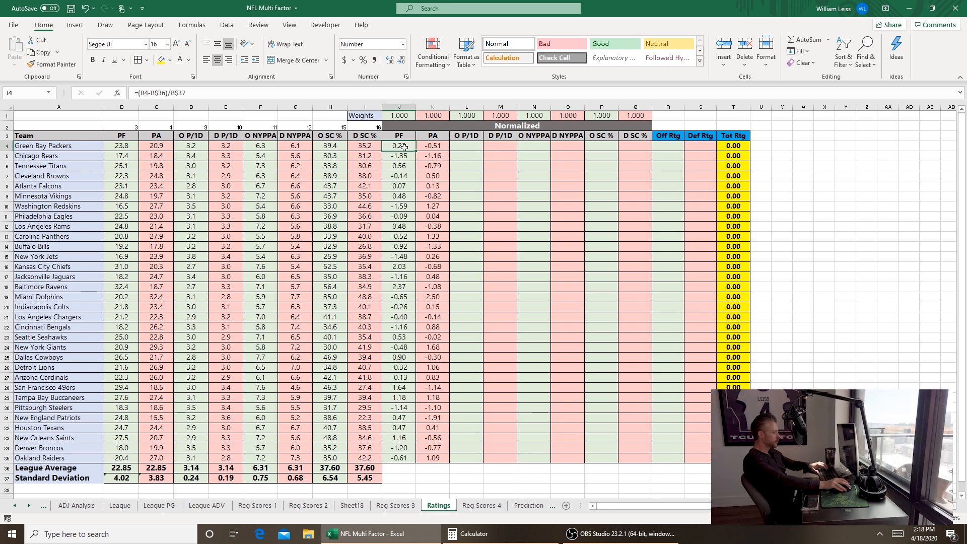
drag(404, 147, 432, 458)
key(ctrl+c)
click(529, 147)
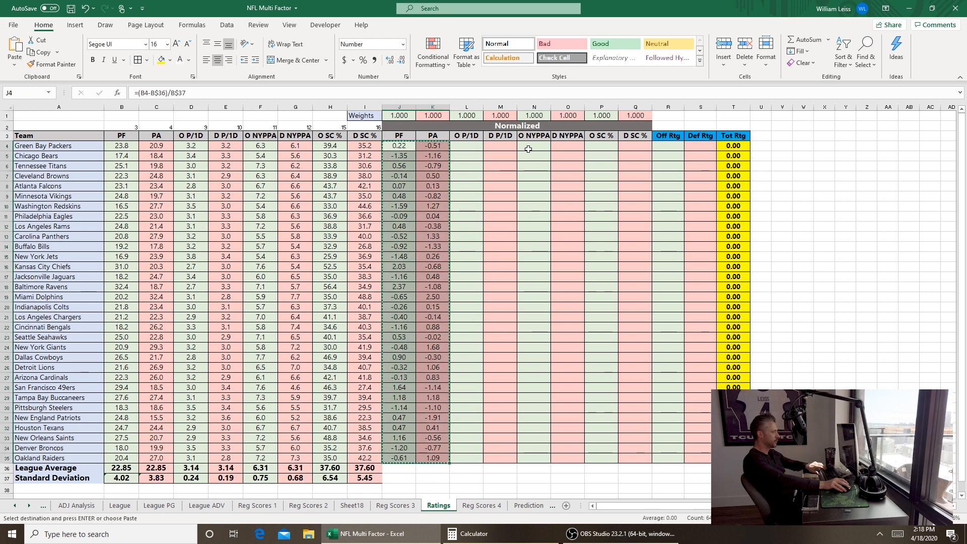
key(ctrl+v)
Step: Compare the first team's normalized PF, O NYPPA and O SC % cells with the empty O P/1D and D P/1D columns
drag(466, 145, 494, 146)
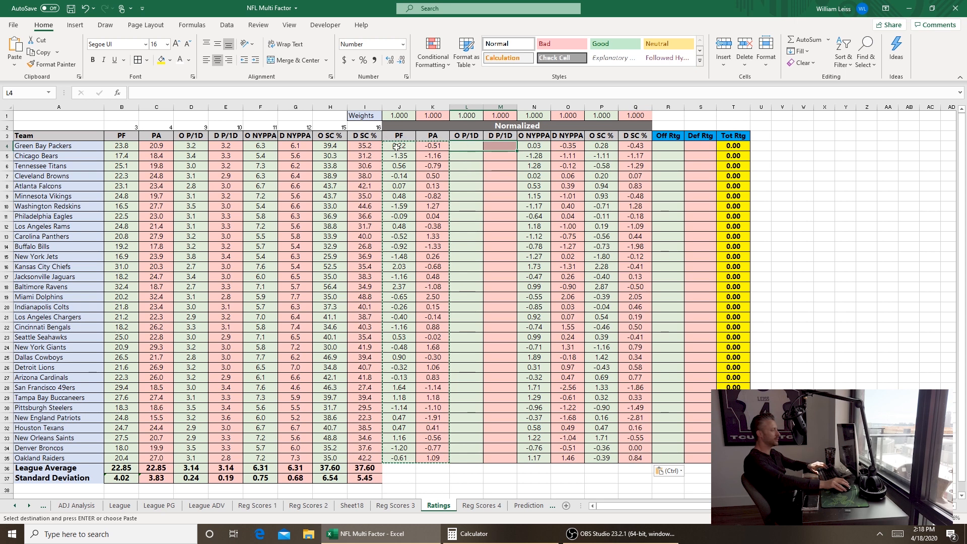
click(397, 147)
ctrl+click(534, 147)
ctrl+click(597, 147)
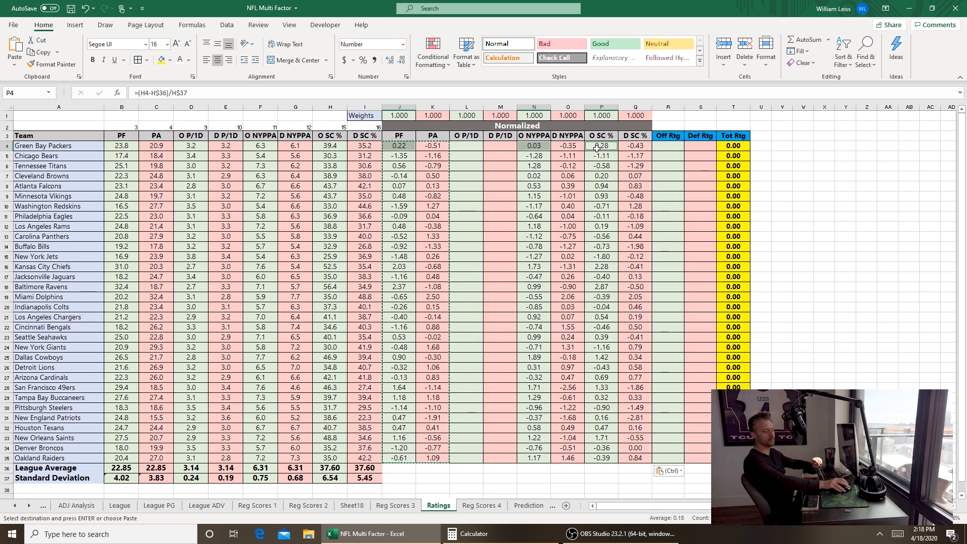
click(472, 146)
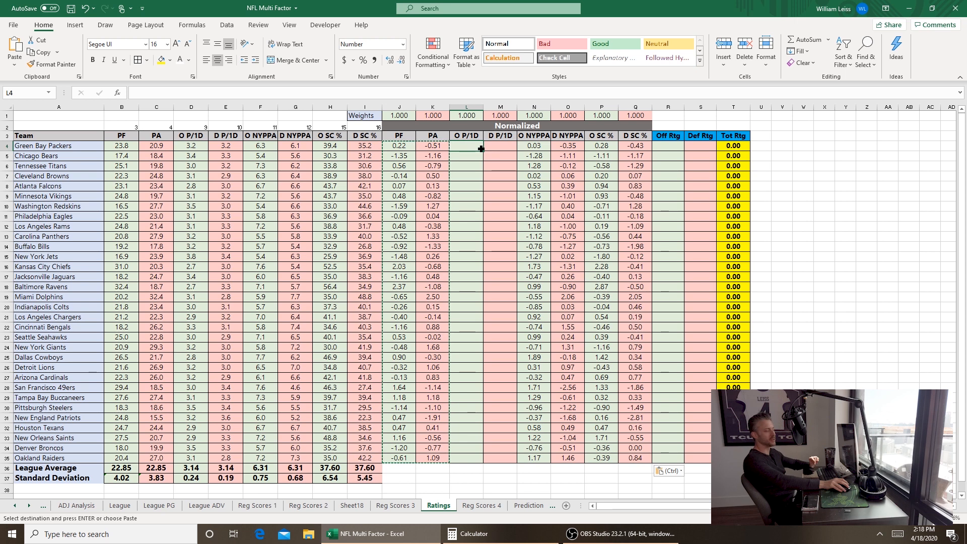
click(464, 107)
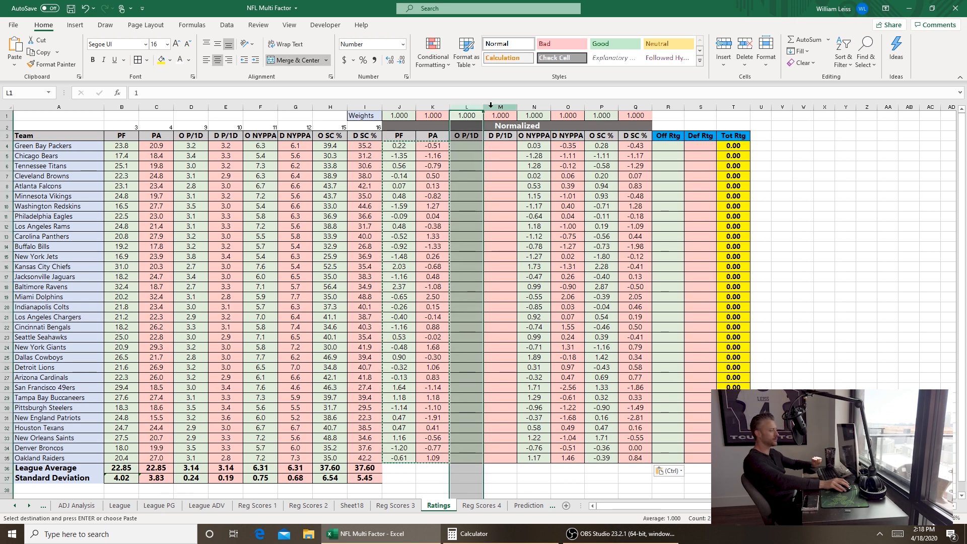
click(491, 106)
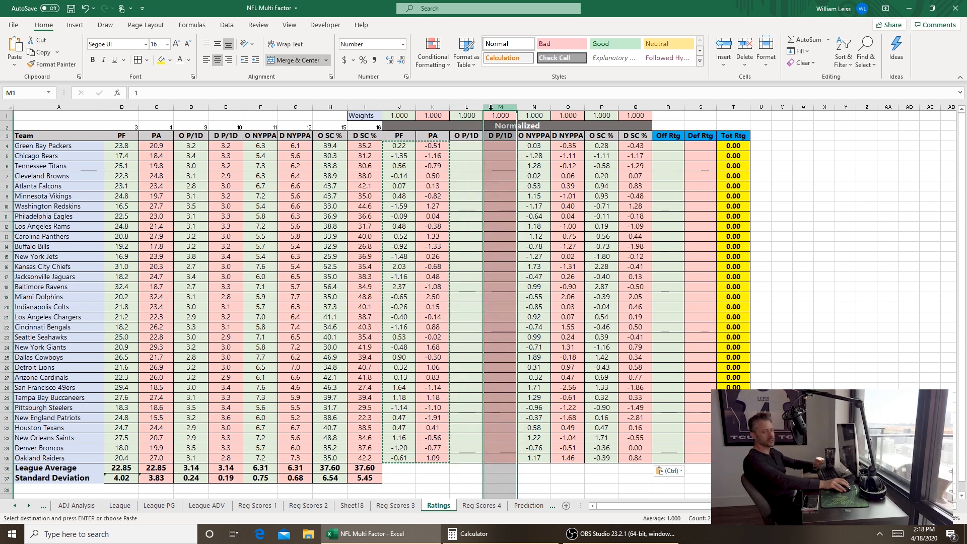
Step: Enter =((D4-D$36)/D$37) in L4 to normalize the first team's O P/1D
click(470, 149)
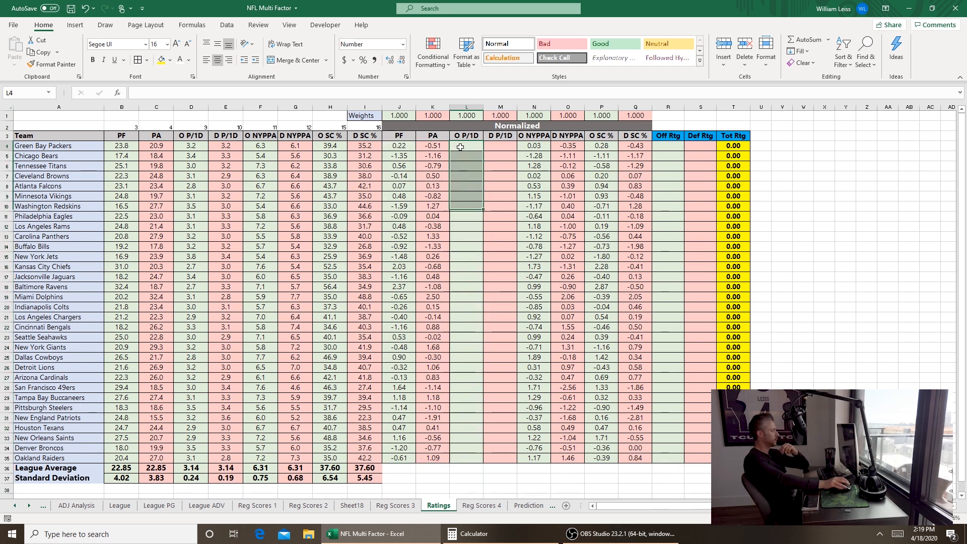
click(460, 147)
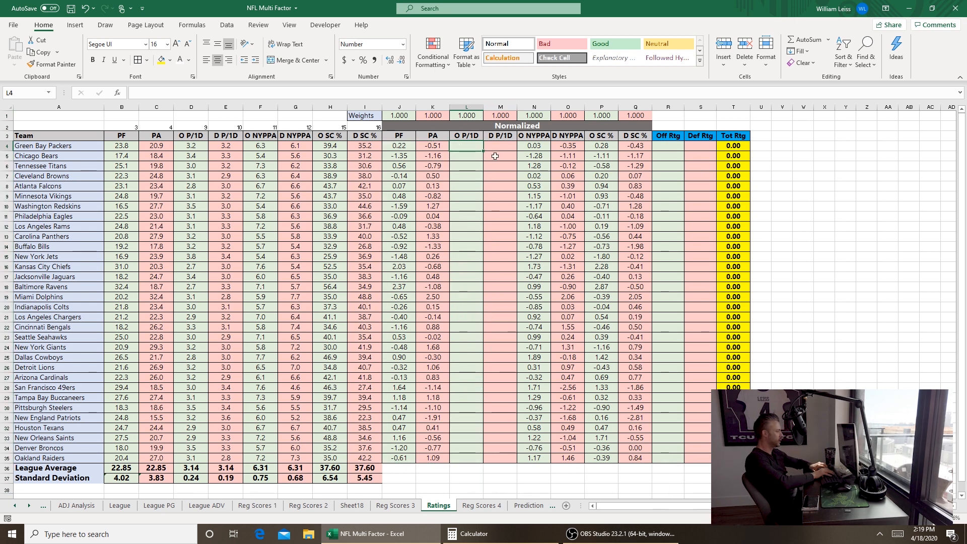
text(=(()
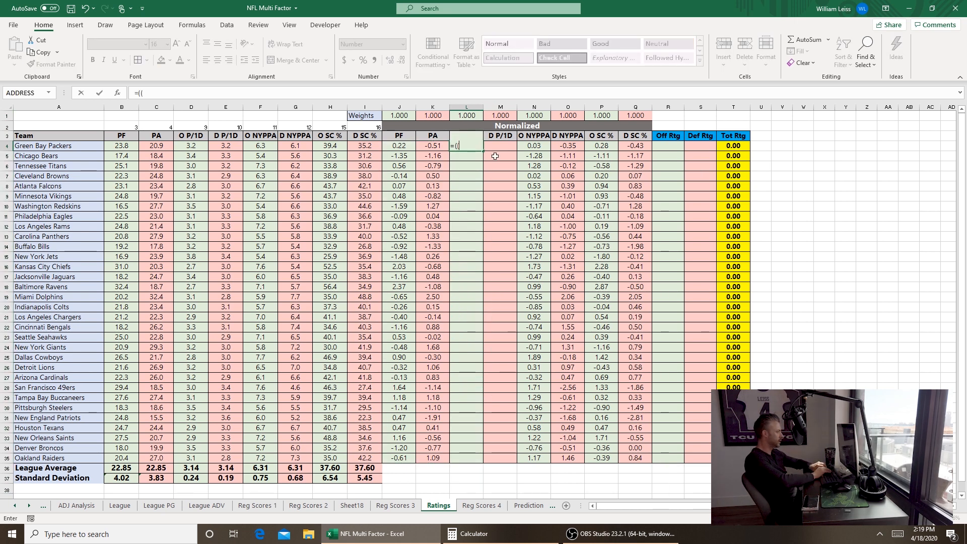
text(D4)
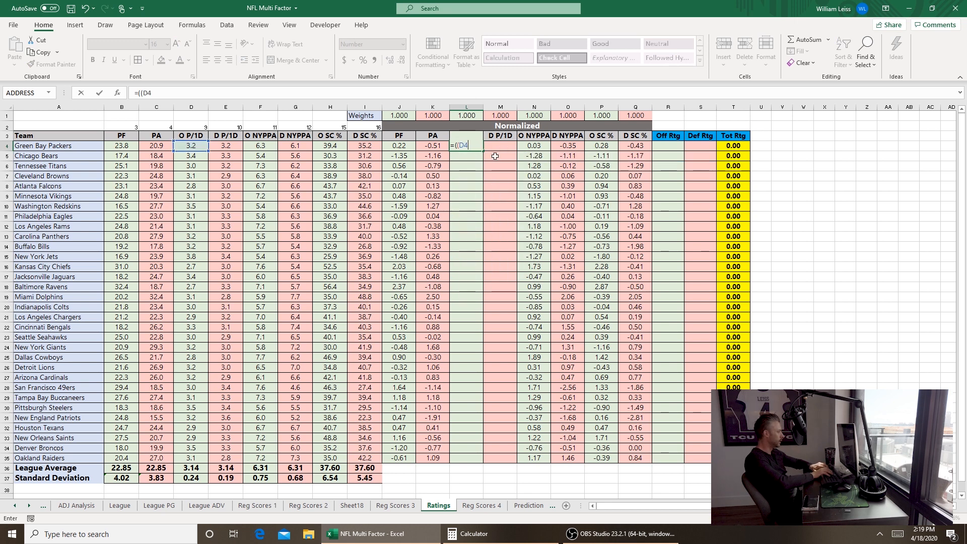
text(-D$36)/D$37))
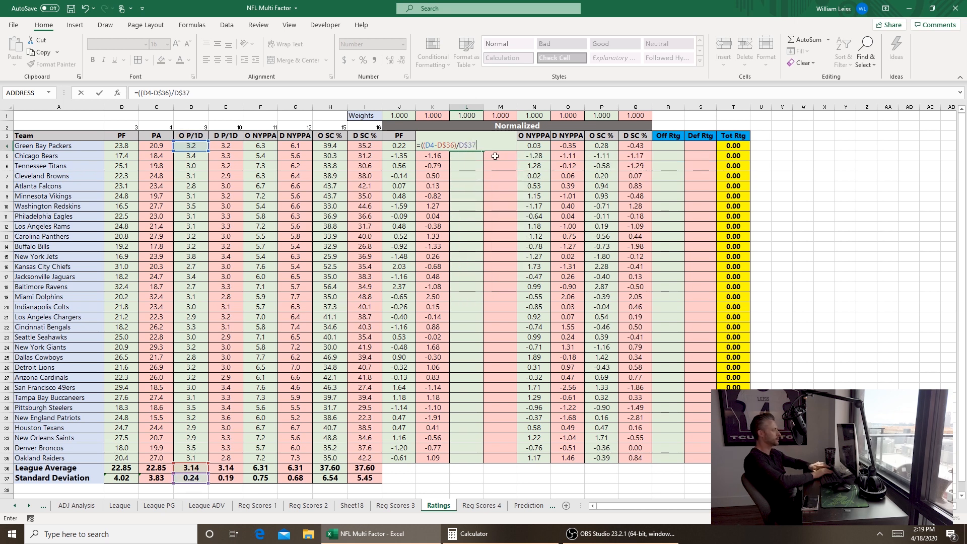
key(Return)
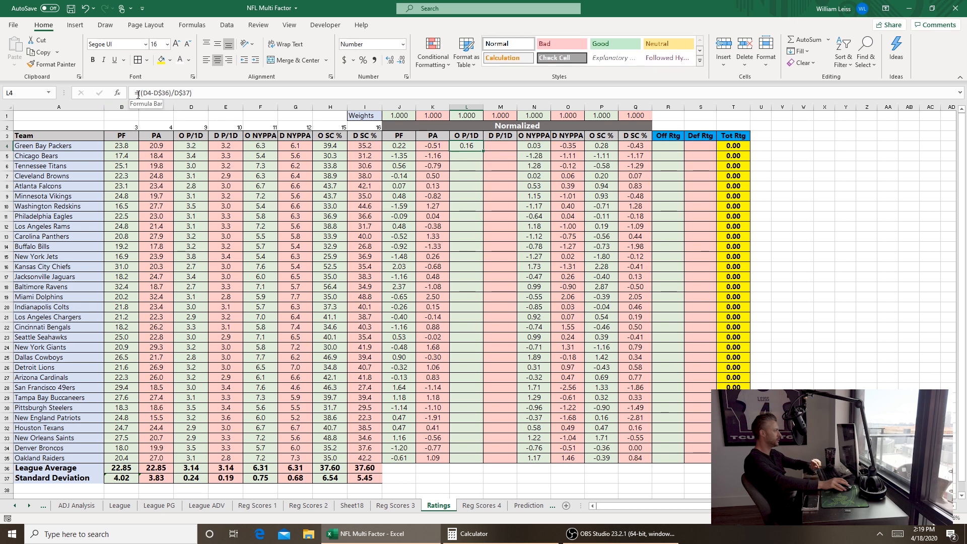
Step: Multiply the normalized O P/1D formula in L4 by -1 and fill it down through L35
click(282, 93)
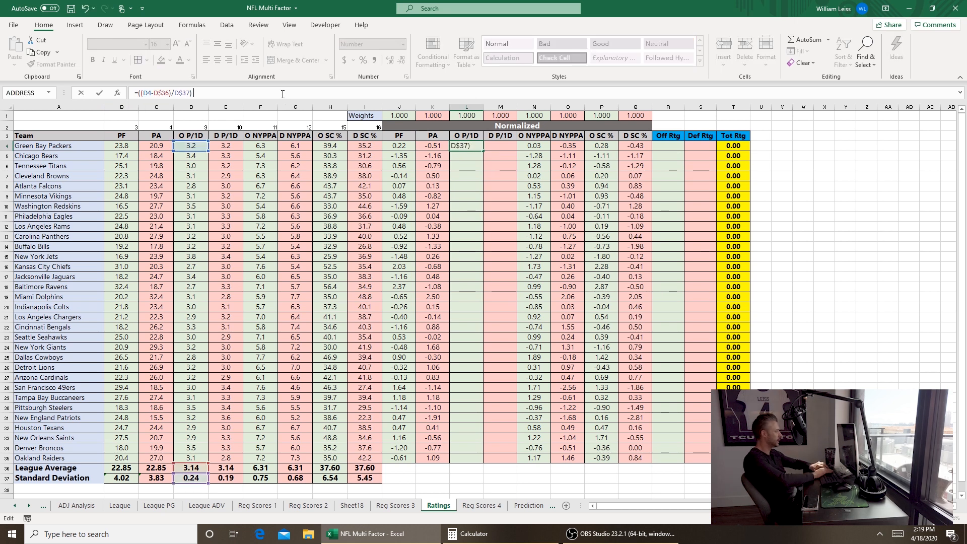
text(* -1)
key(ctrl+Return)
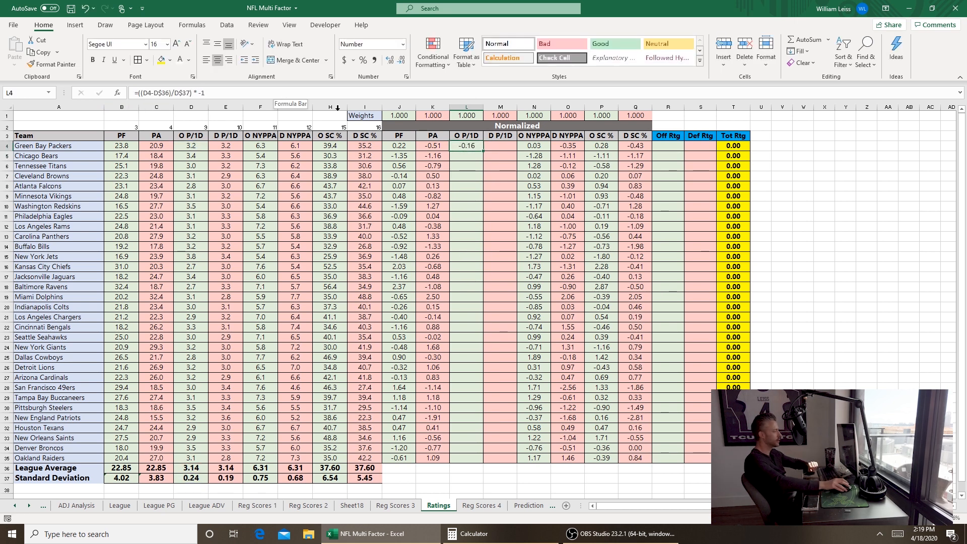
drag(483, 150, 475, 460)
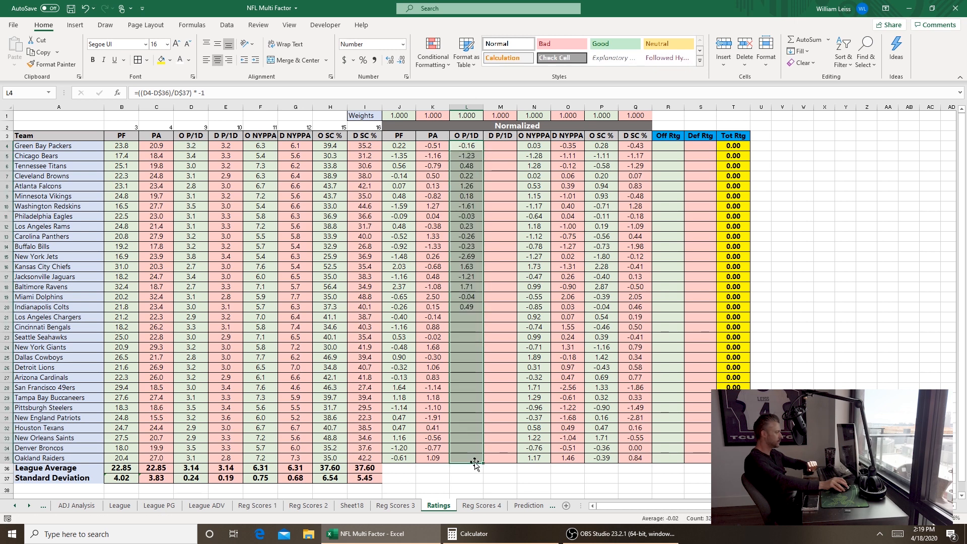
click(474, 286)
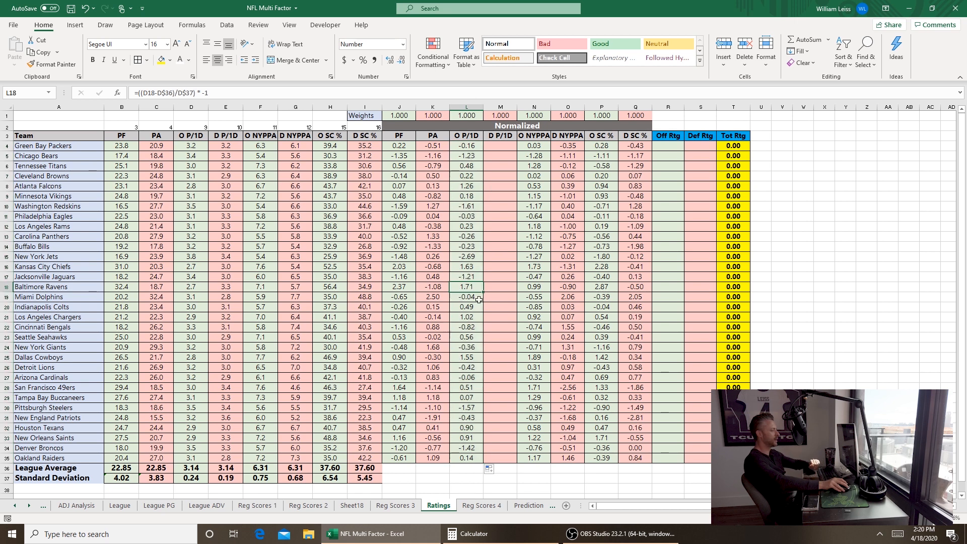
Step: Copy the formulas in L4:L35 to the normalized D P/1D column, M4:M35, and give it the normalized PA column's formatting
drag(476, 145, 478, 458)
key(ctrl+c)
click(500, 146)
key(ctrl+v)
drag(433, 146, 433, 458)
click(52, 64)
drag(500, 145, 501, 458)
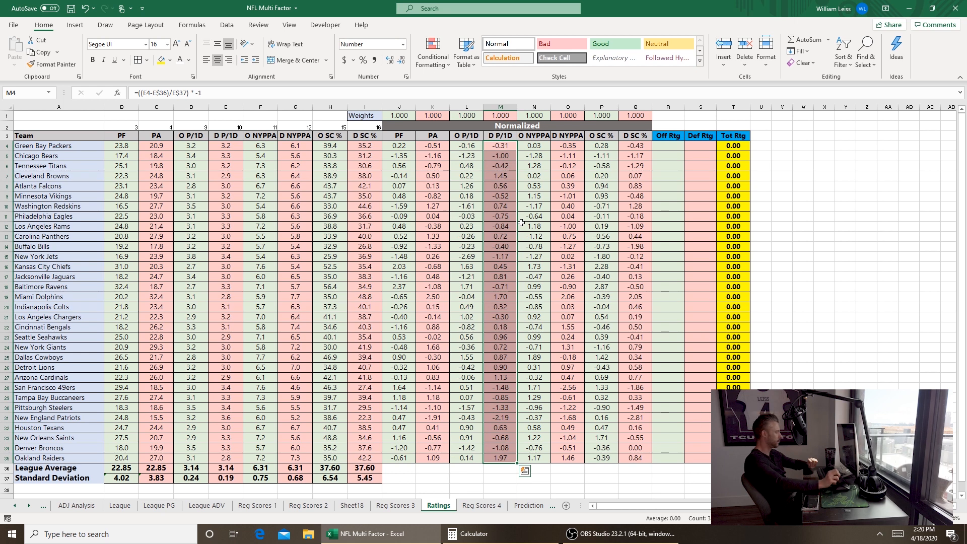
click(7, 418)
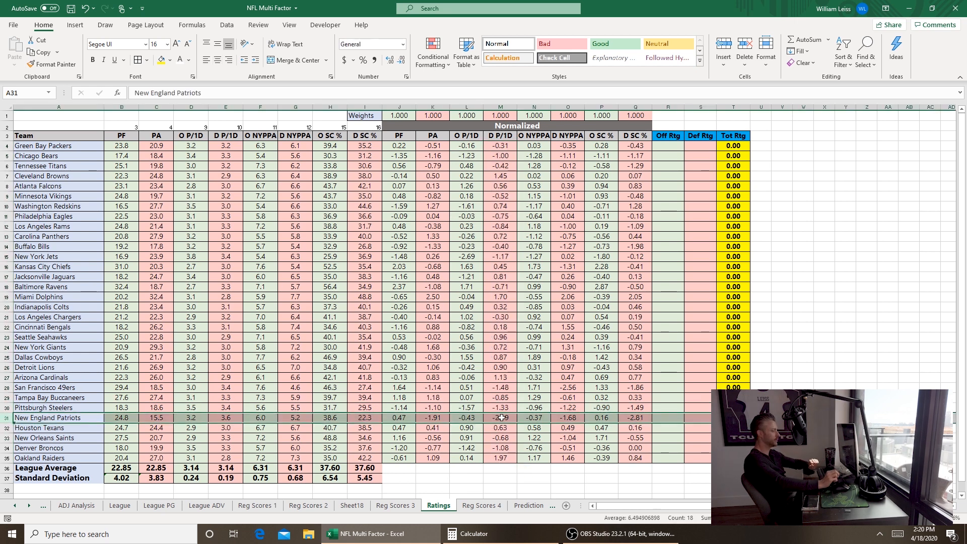
Step: Enter =AVERAGE(J4,L4,N4,P4) in R4 as the first team's Off Rtg
click(660, 147)
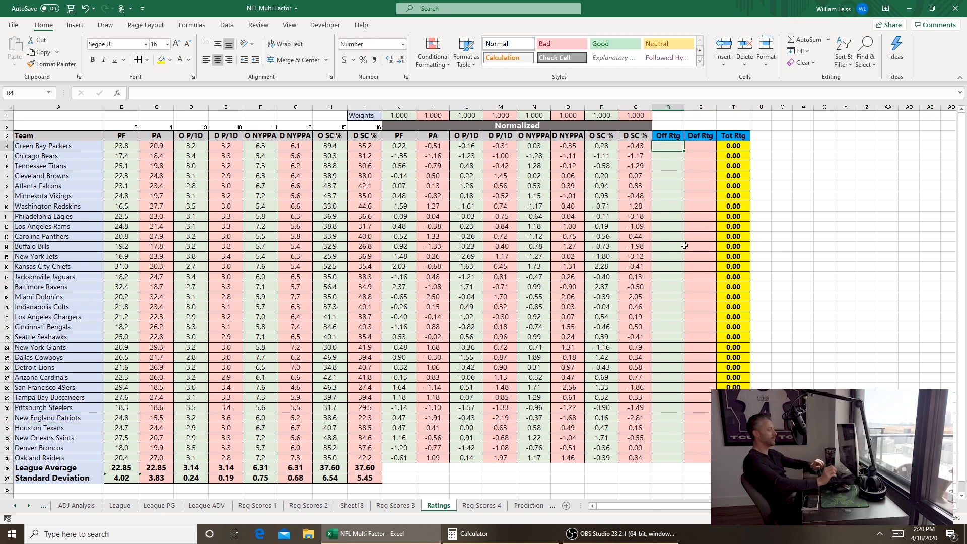
text(=aver)
key(Tab)
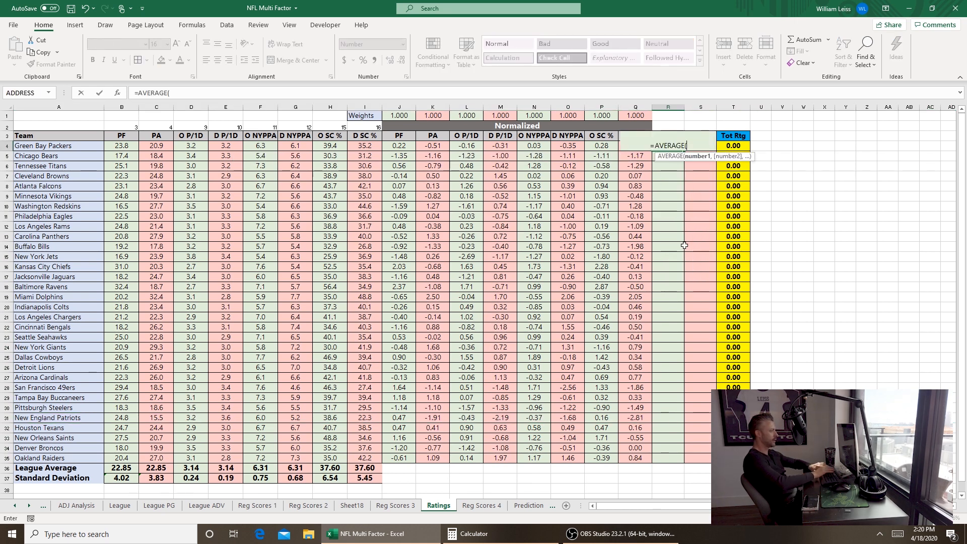
click(399, 146)
ctrl+click(466, 146)
ctrl+click(535, 146)
ctrl+click(590, 147)
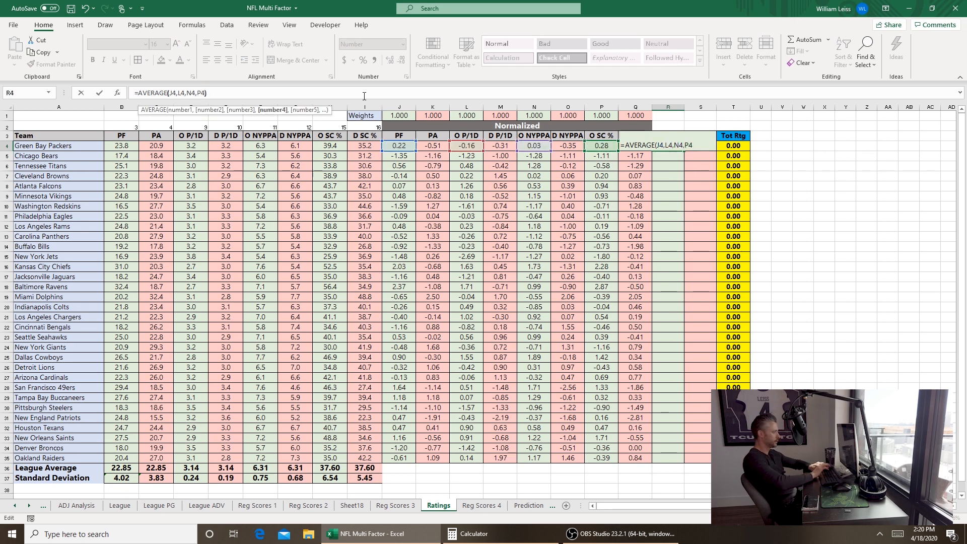
key(Return)
Step: Fill the Off Rtg formula down through R35 and check several teams' offensive ratings
click(673, 146)
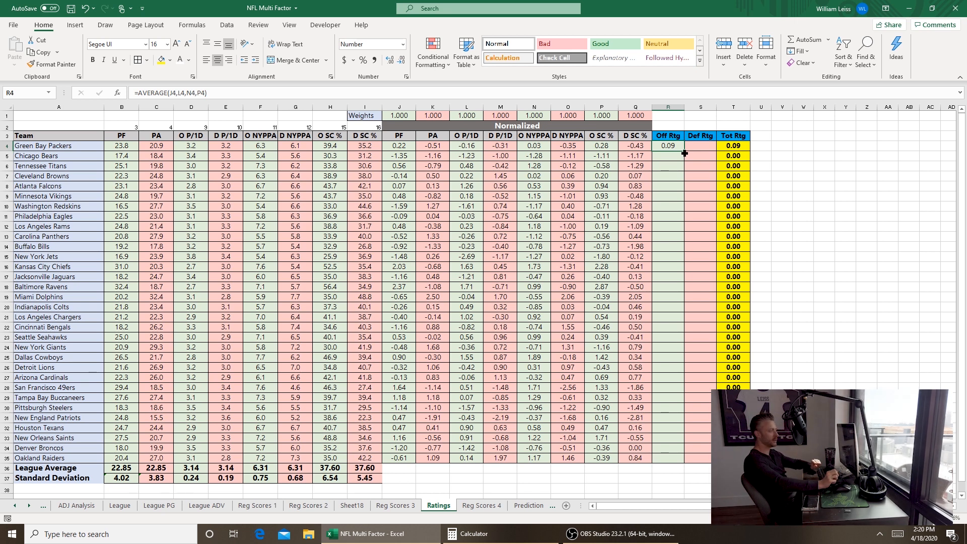
drag(679, 290, 678, 460)
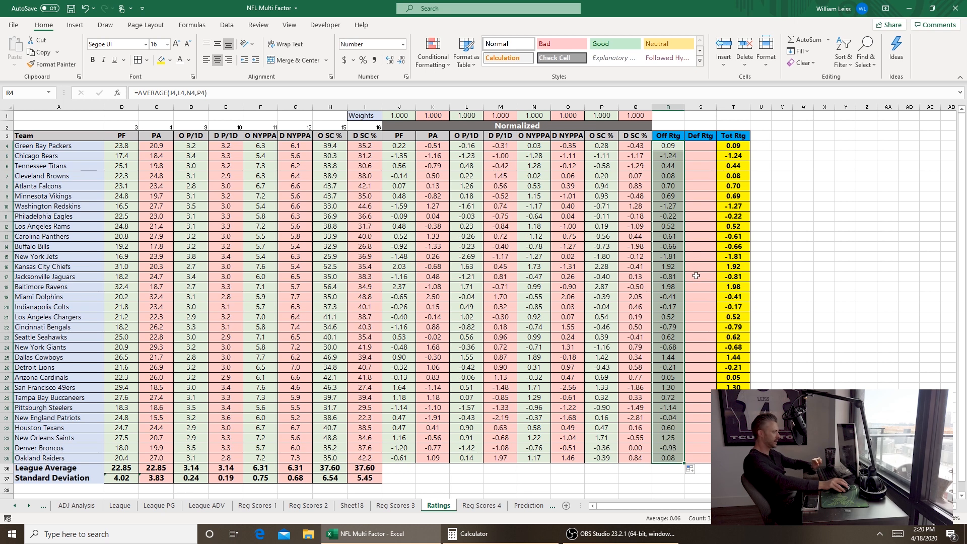
click(667, 287)
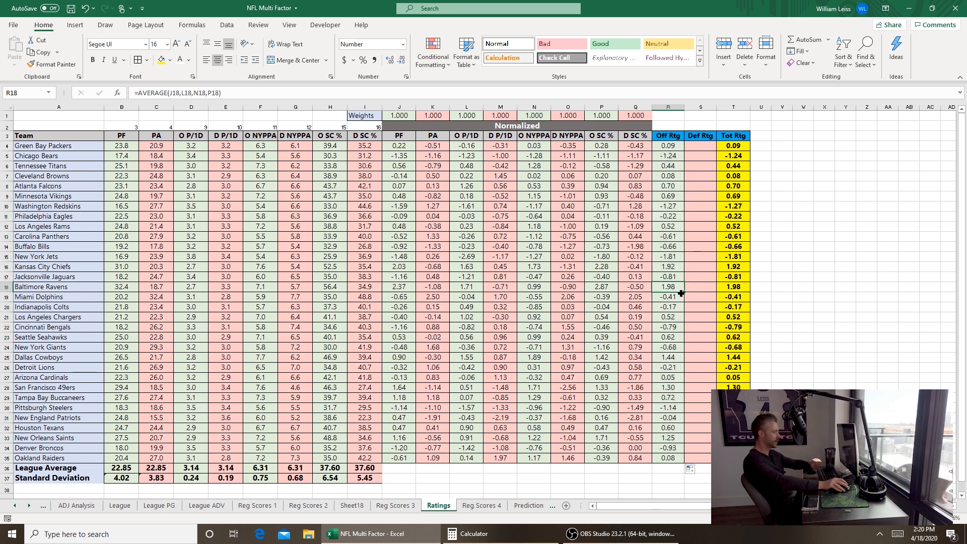
click(676, 267)
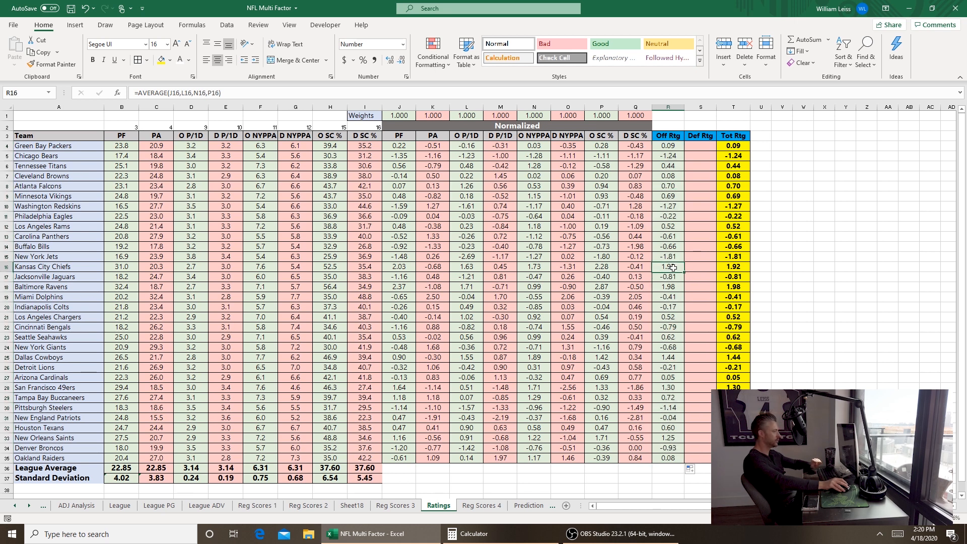
click(673, 206)
click(677, 157)
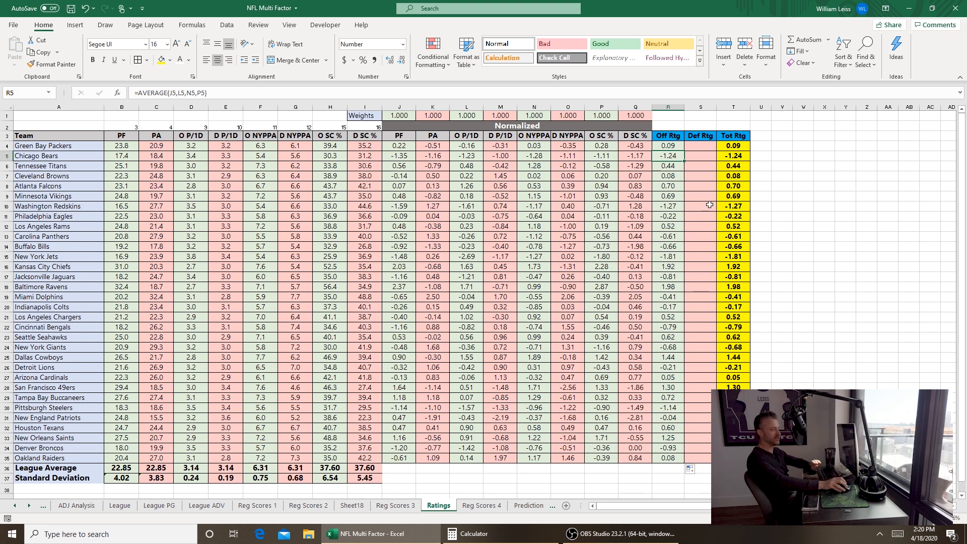
Step: Enter =AVERAGE(K4,M4,O4,Q4) in S4 as the first team's Def Rtg
click(702, 146)
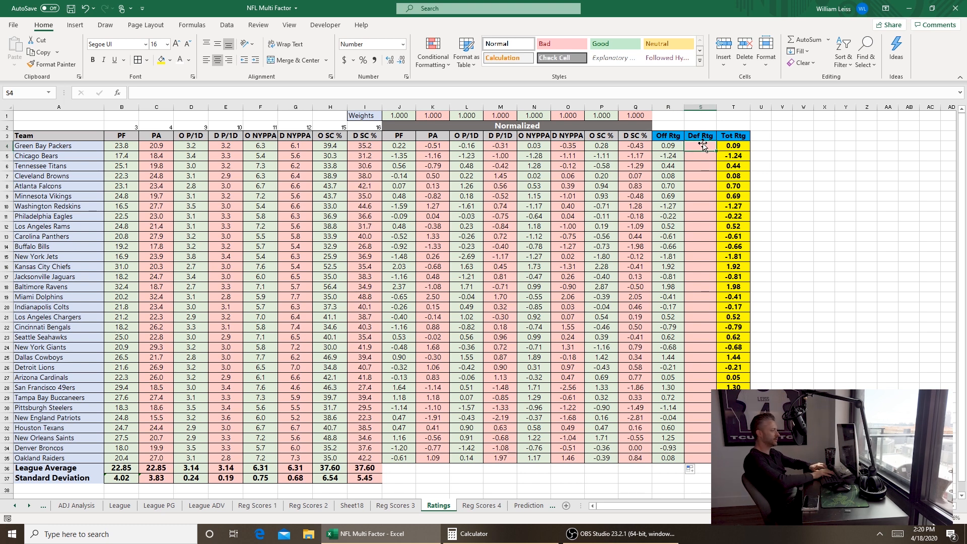
text(=AVERAGE()
click(433, 146)
text(,)
click(500, 146)
text(,)
click(563, 146)
text(,)
click(635, 146)
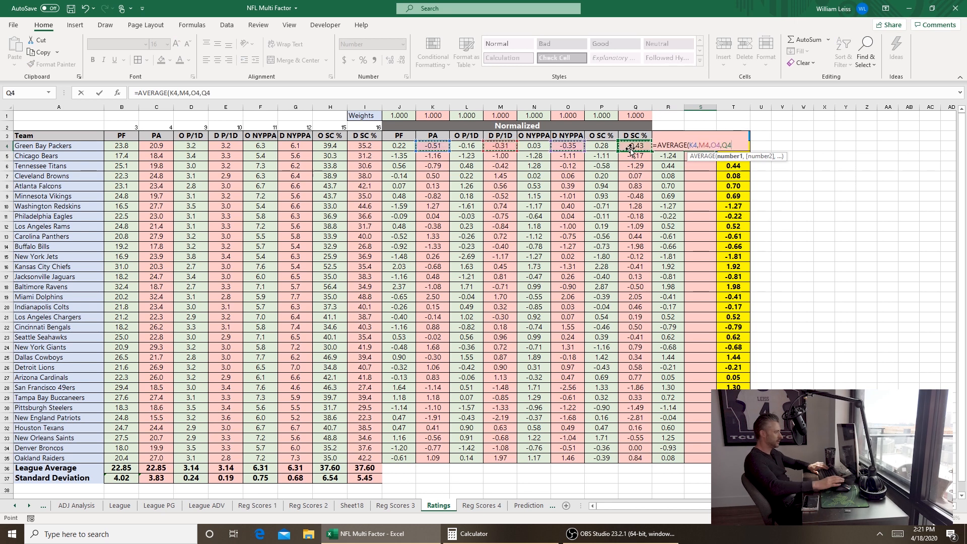
key(Return)
Step: Fill the Def Rtg formula down through S35 and check the Steelers', Patriots' and 49ers' defensive ratings
click(699, 145)
drag(715, 150, 706, 463)
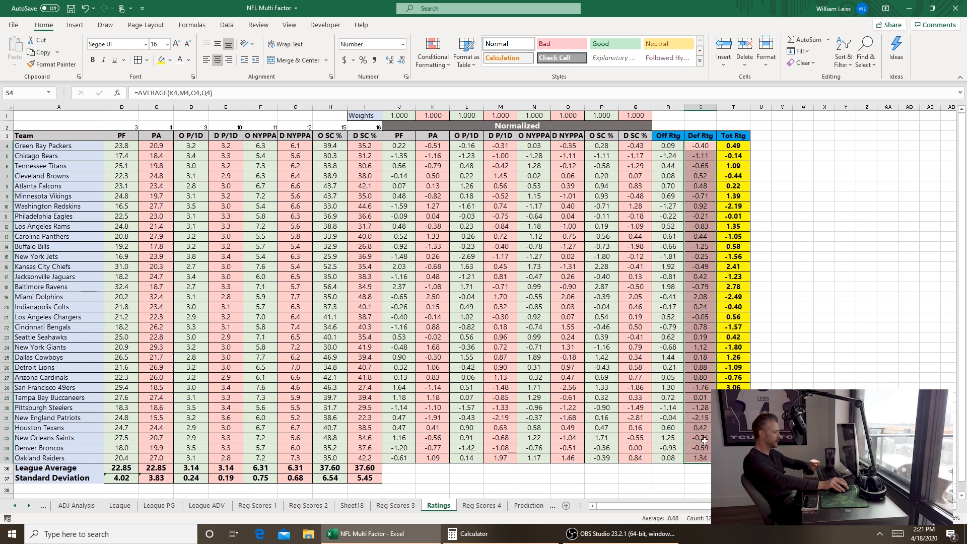
click(707, 410)
click(709, 418)
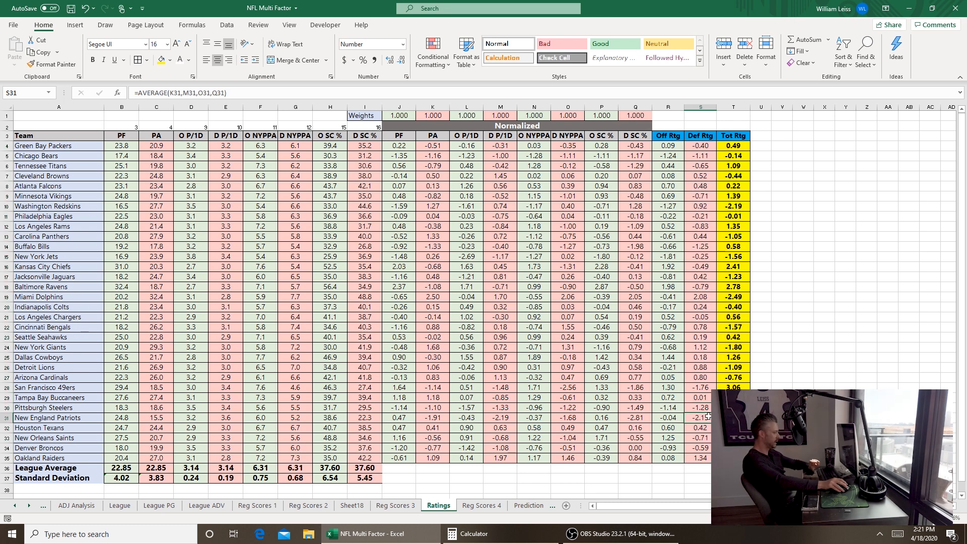
click(700, 388)
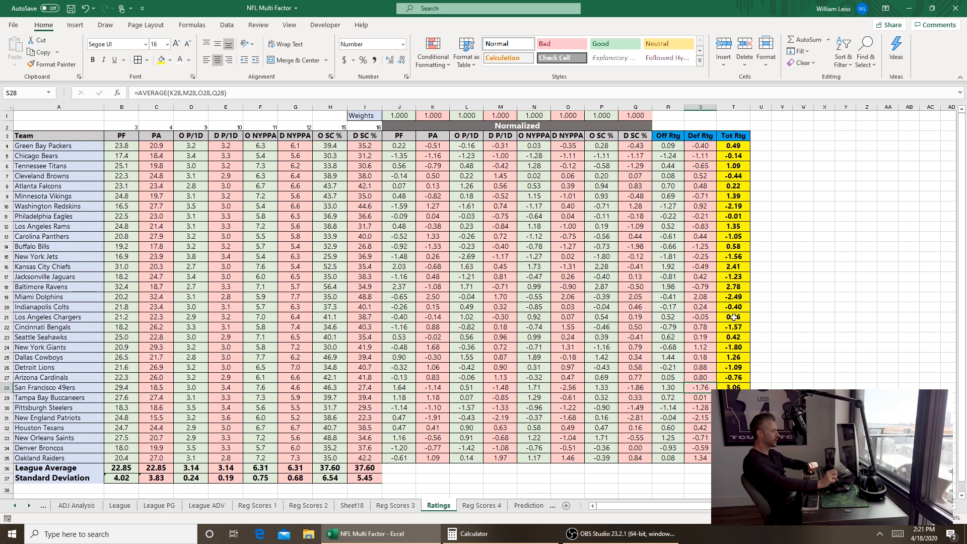
Step: Review the Tot Rtg formula in T4 and compare the total ratings of the teams down the column
click(733, 145)
key(F2)
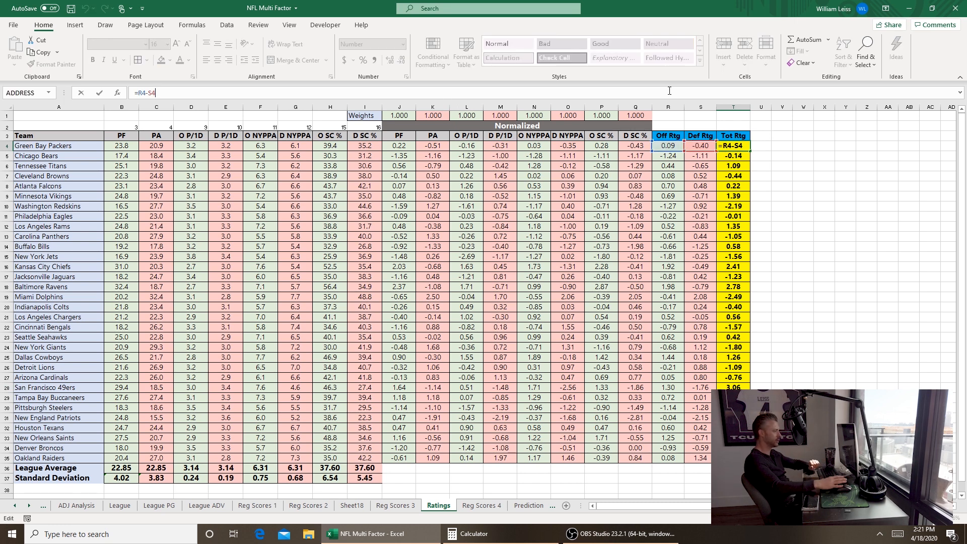
key(Return)
click(735, 286)
key(Down)
key(Down)
key(Down)
key(Down)
key(Down)
key(Down)
key(Down)
key(Down)
key(Down)
key(Down)
key(Up)
key(Up)
key(Up)
key(Up)
key(Up)
key(Up)
key(Up)
key(Up)
key(Up)
key(Up)
click(733, 265)
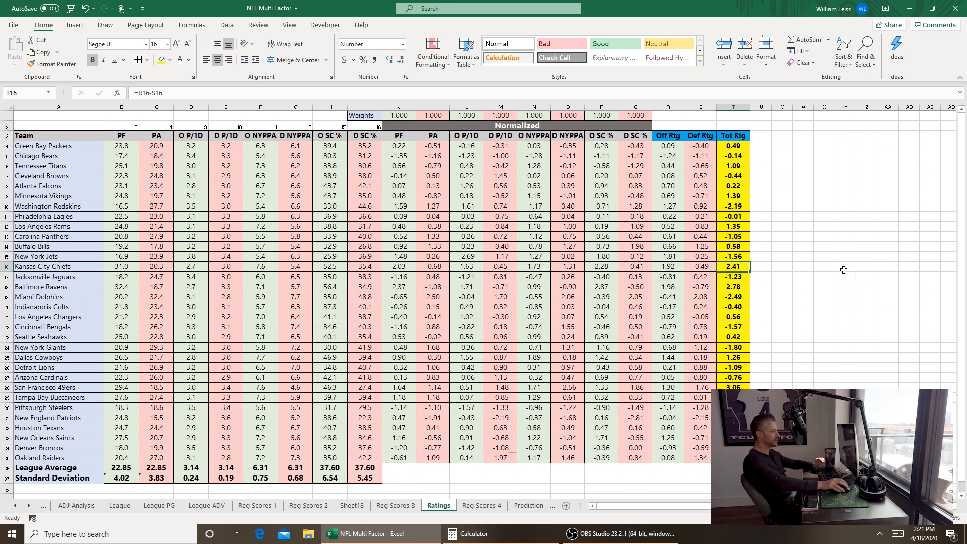
Step: Look through the weights in row 1 above the normalized columns, from PF to D SC %
click(401, 115)
key(Right)
key(Right)
key(Right)
key(Right)
key(Right)
key(Right)
key(Right)
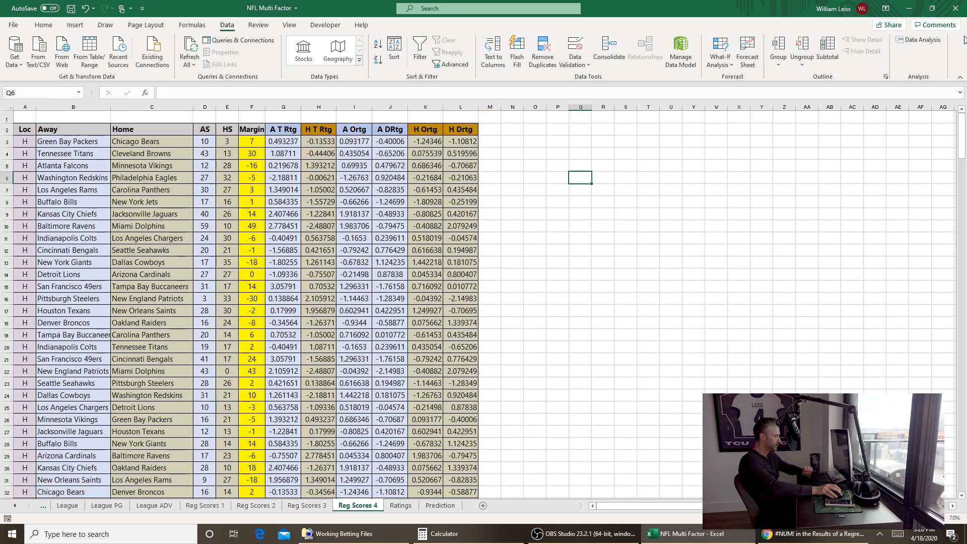
Step: Start a Regression from the data analysis tools and set its Y range to the Margin column through row 263
click(933, 45)
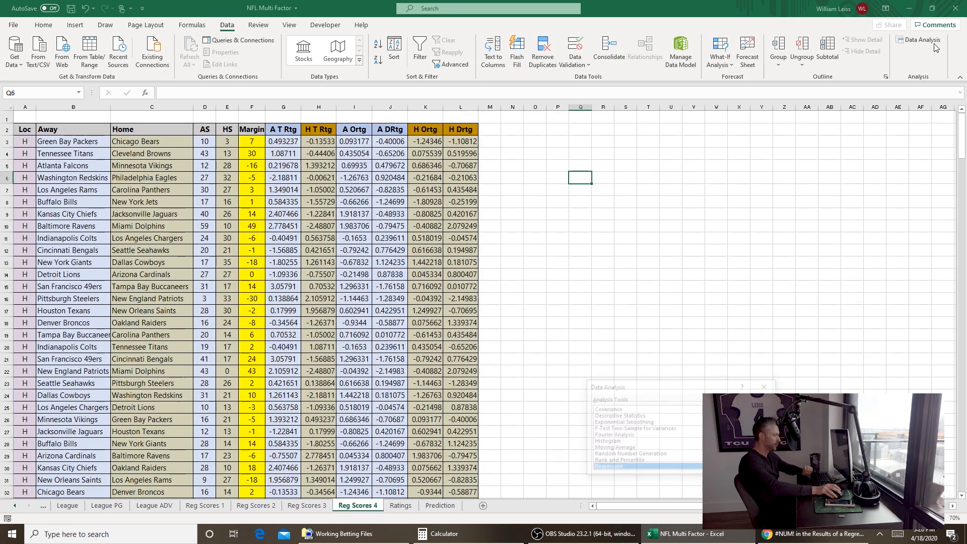
key(Return)
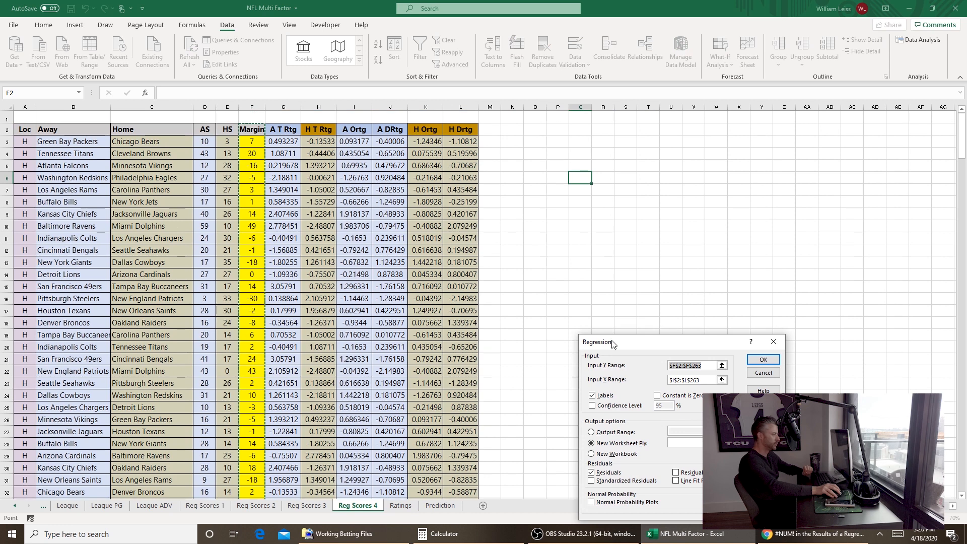
drag(257, 142, 255, 135)
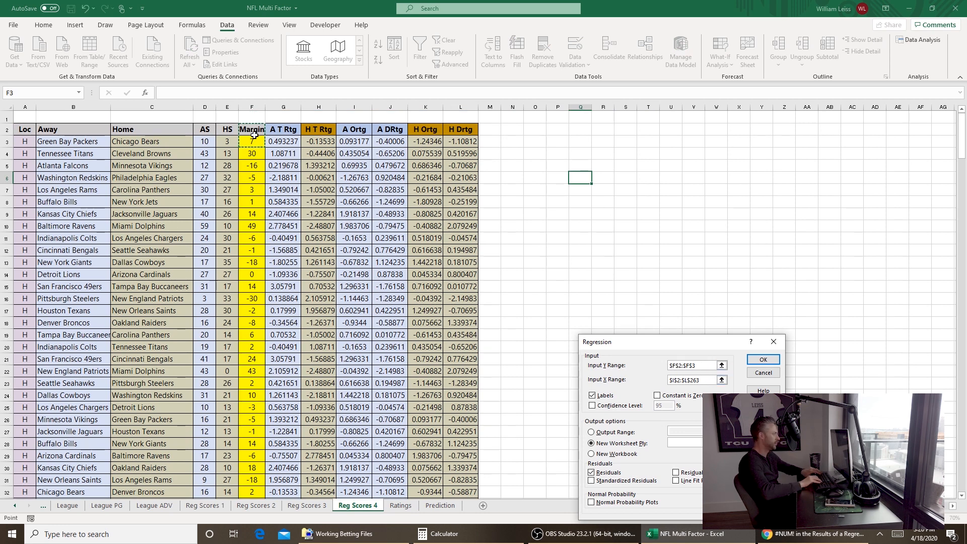
key(ctrl+shift+Down)
key(Tab)
Step: Replace the regression's X range with the A T Rtg and H T Rtg columns, G2:H263, run it to a new worksheet and check R Square
key(Delete)
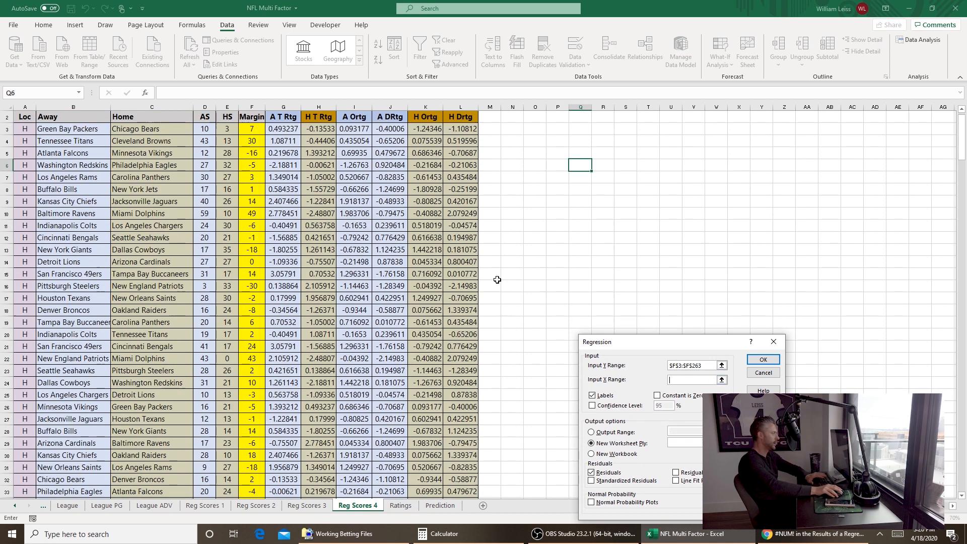
scroll(497, 280, up, 1)
drag(296, 129, 307, 129)
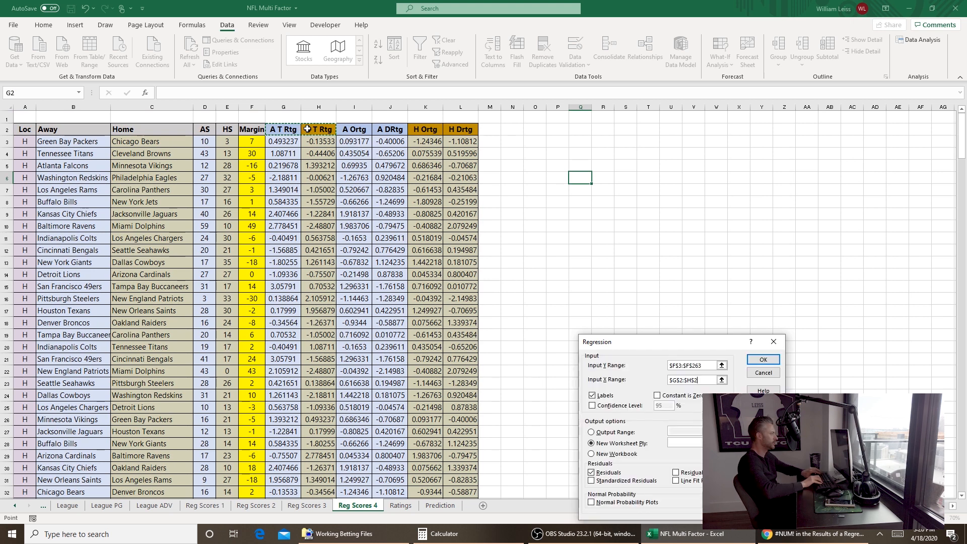
key(ctrl+shift+Down)
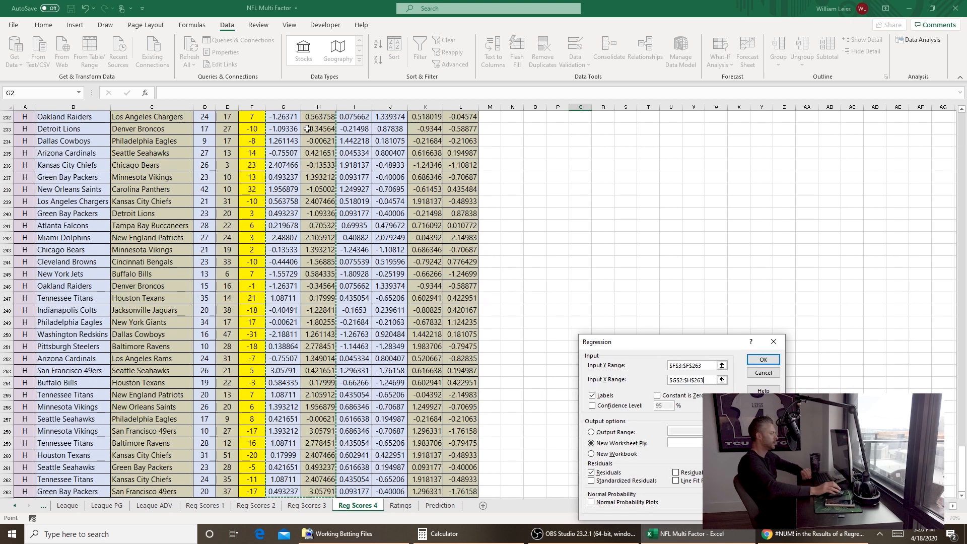
click(770, 362)
click(62, 161)
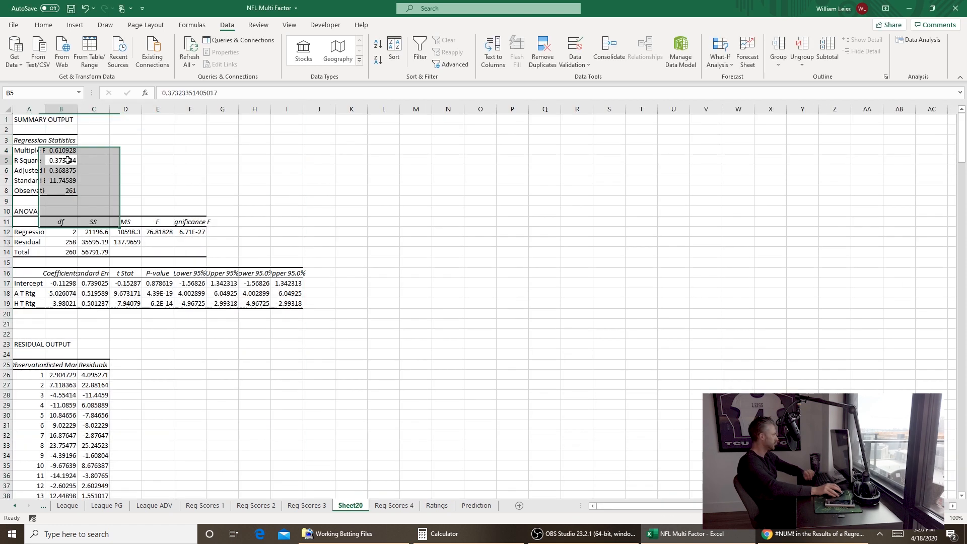
Step: On Reg Scores 4, run a Regression of Margin on the away and home Ortg and Drtg columns, I2:L263, to a new worksheet
click(307, 505)
click(394, 505)
click(806, 226)
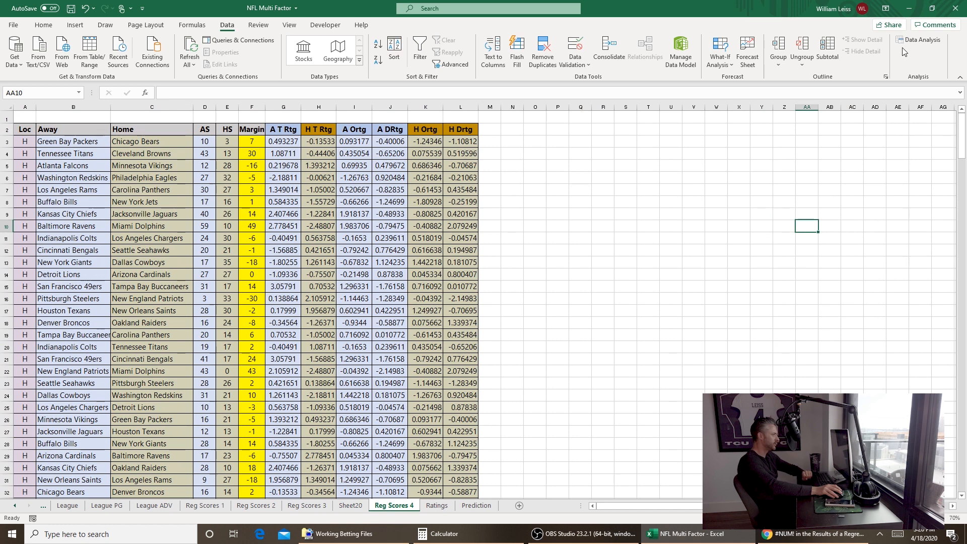
click(918, 42)
click(741, 338)
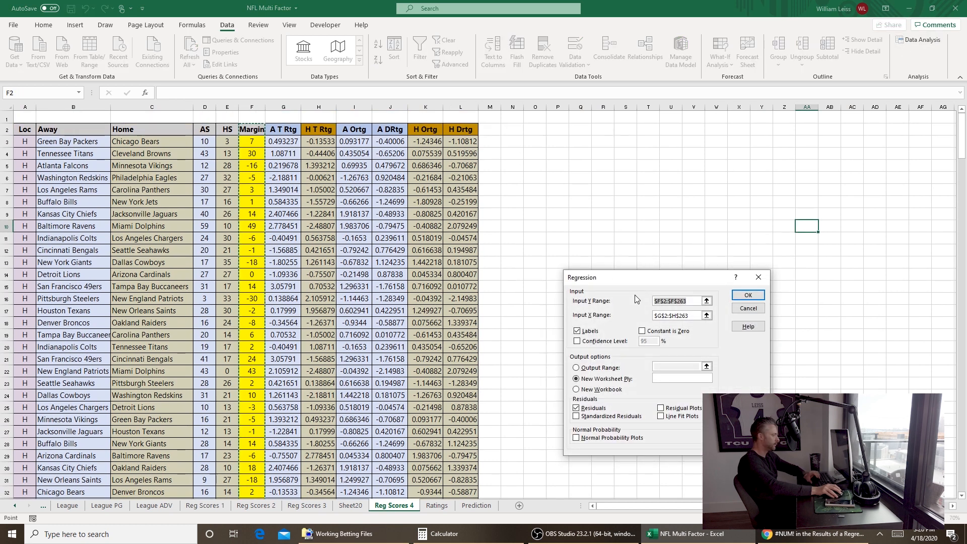
double_click(696, 313)
key(BackSpace)
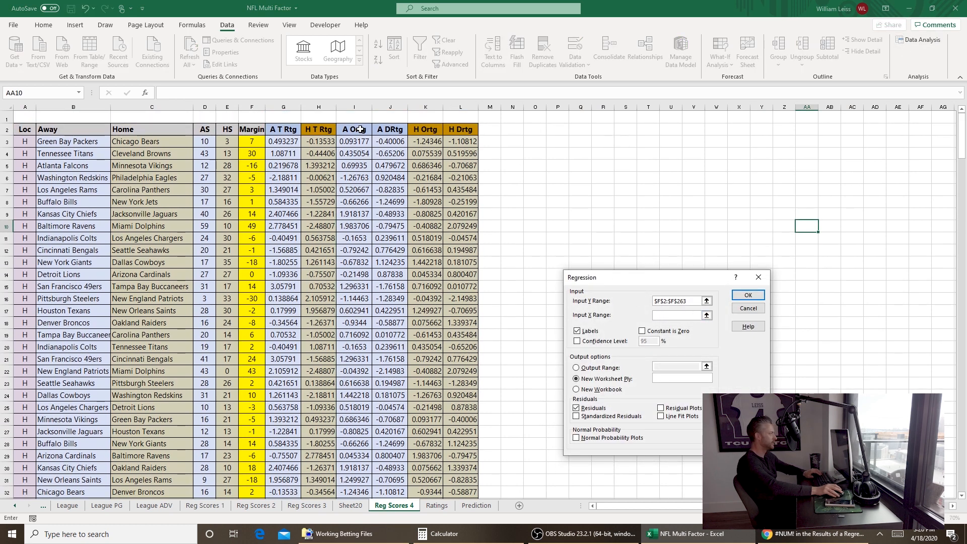
drag(354, 129, 470, 130)
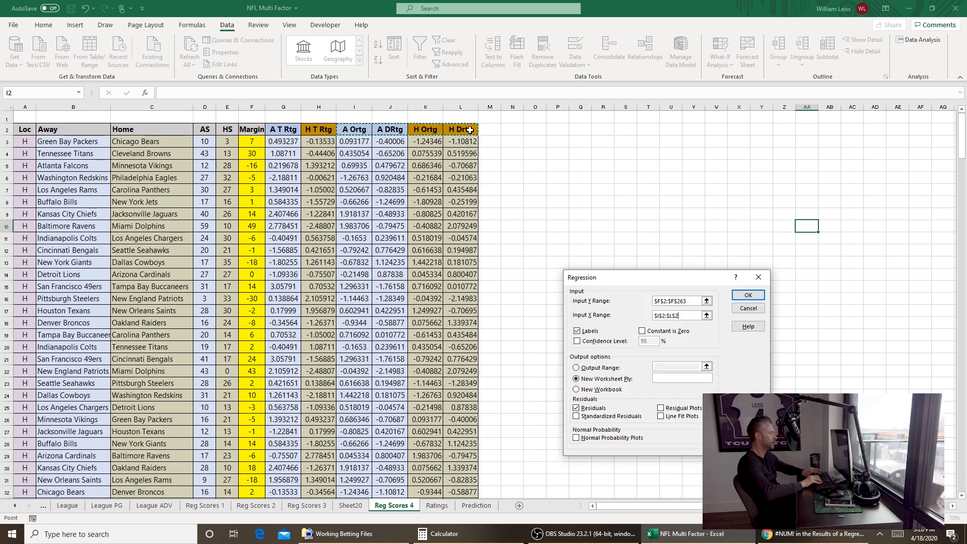
key(ctrl+shift+Down)
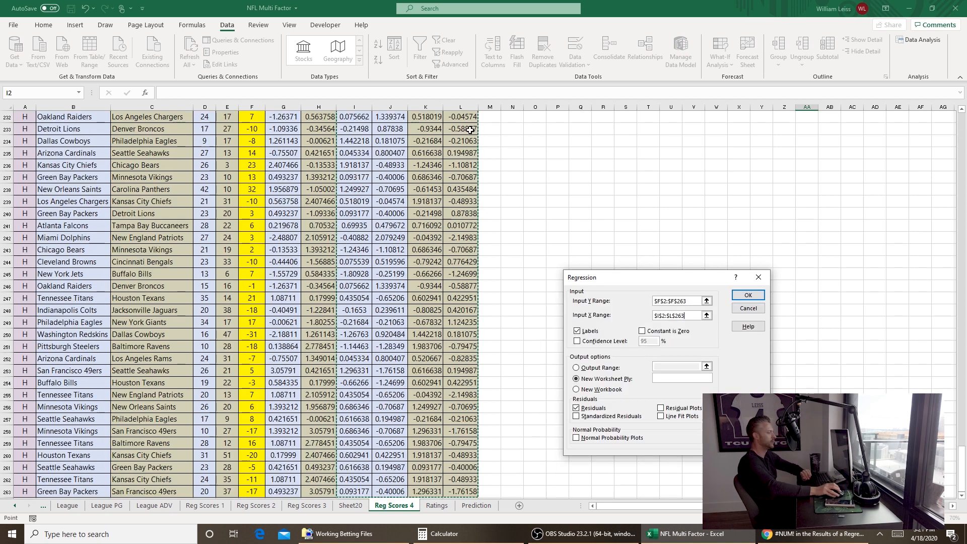
click(748, 295)
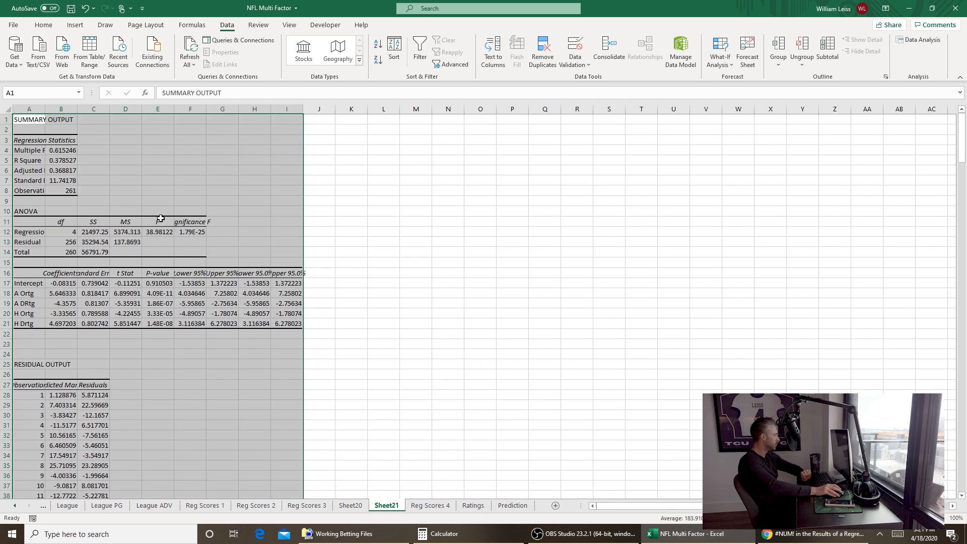
Step: Compare R Square of the offensive and defensive ratings regression with that of the total ratings regression on Sheet20
click(70, 160)
click(364, 509)
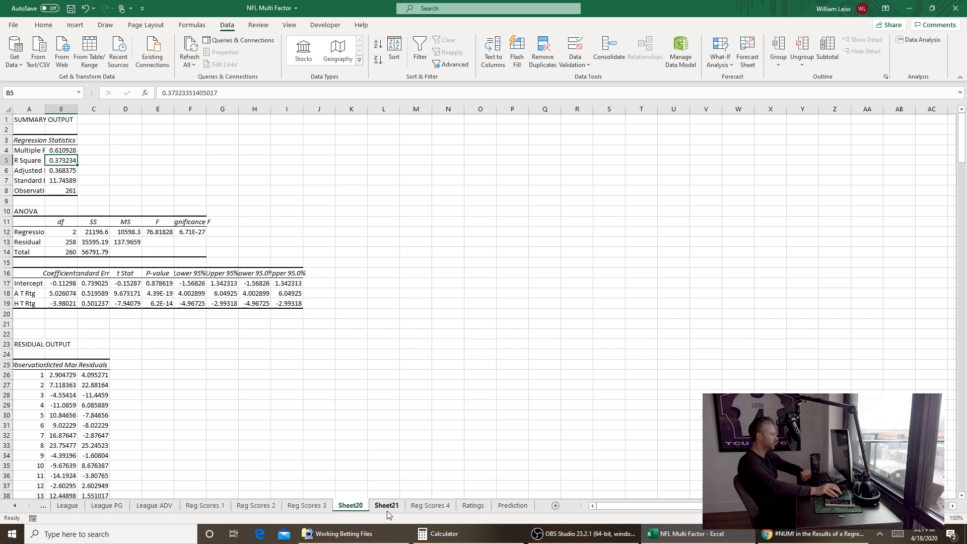
click(386, 507)
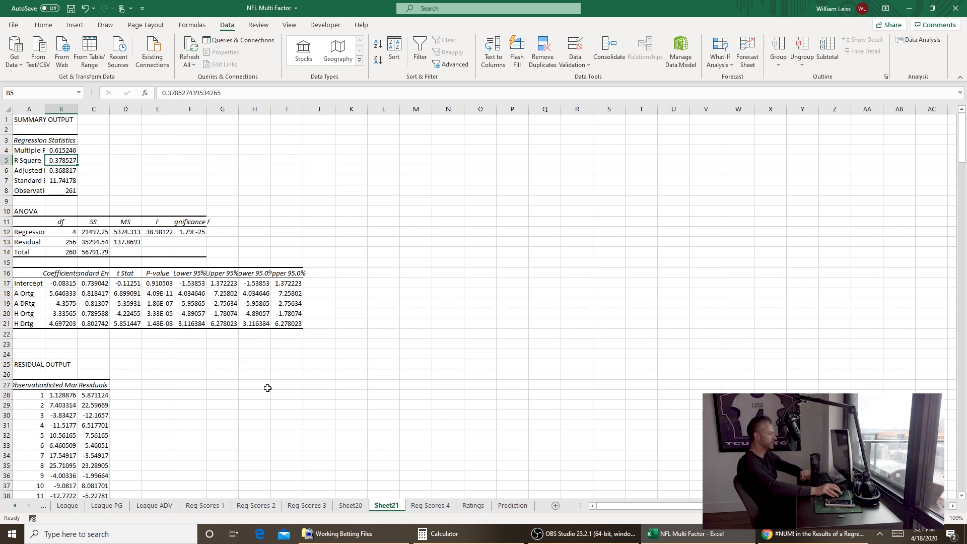
Step: Delete Sheet20, which holds the total ratings regression output
right_click(345, 507)
click(391, 379)
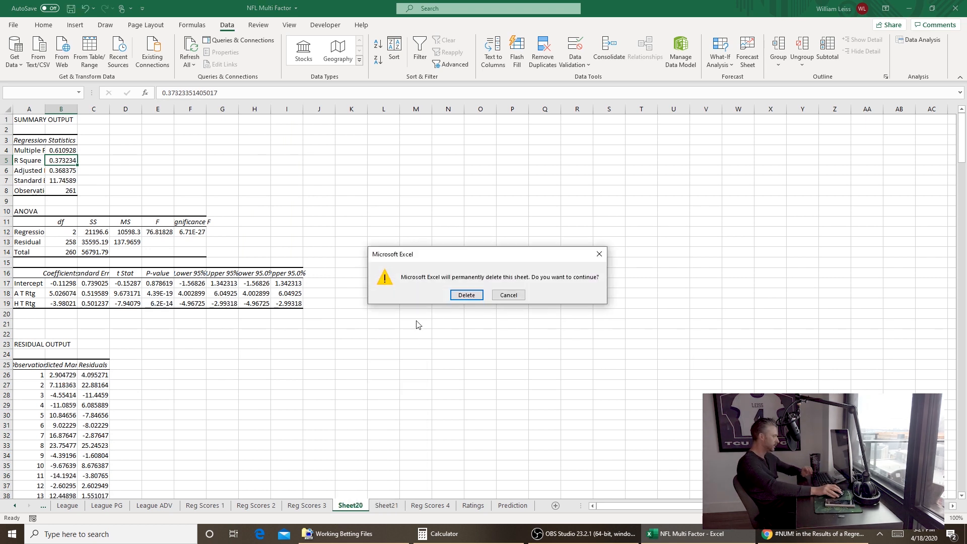
click(461, 295)
click(439, 356)
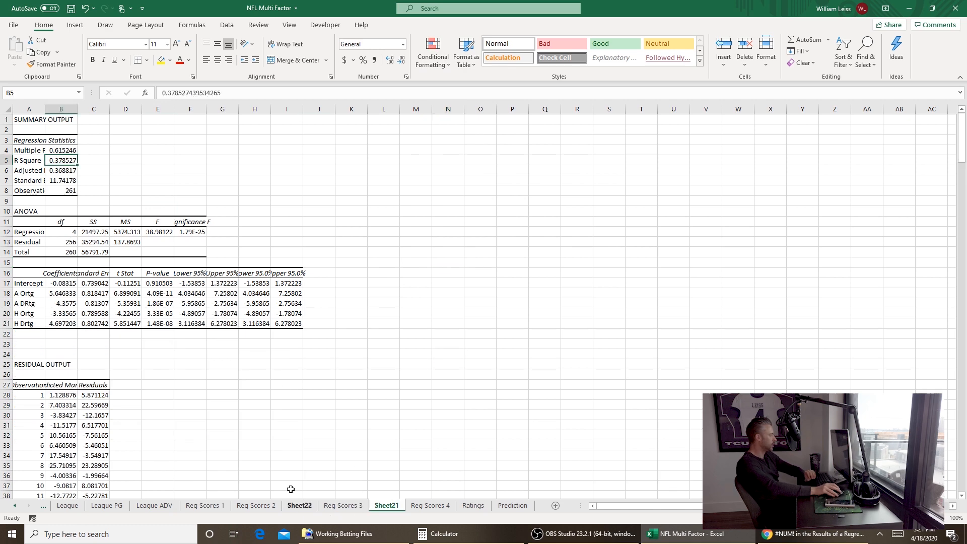
Step: Examine the stat variables and their P-values in the Sheet22 regression, from PF to D SCD %, and compare it with Sheet21
click(299, 506)
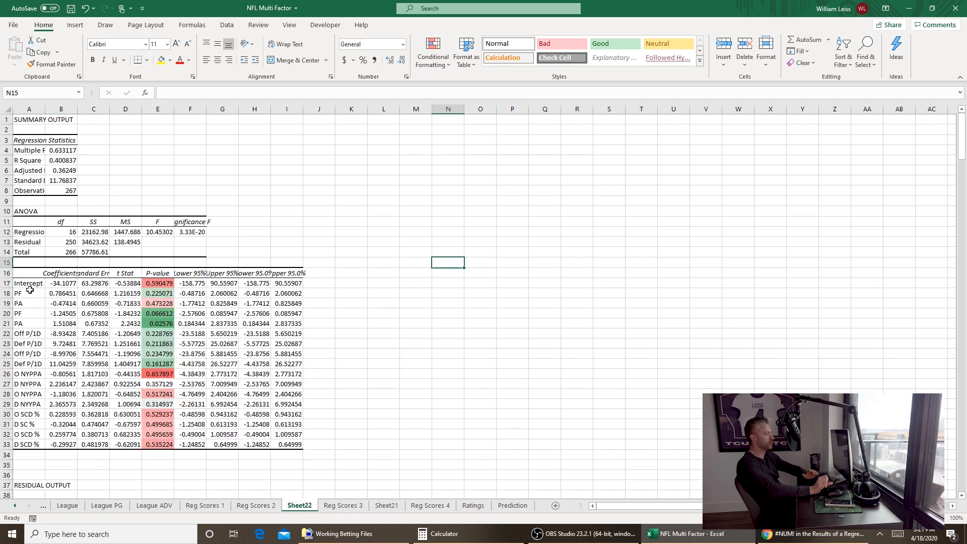
click(386, 505)
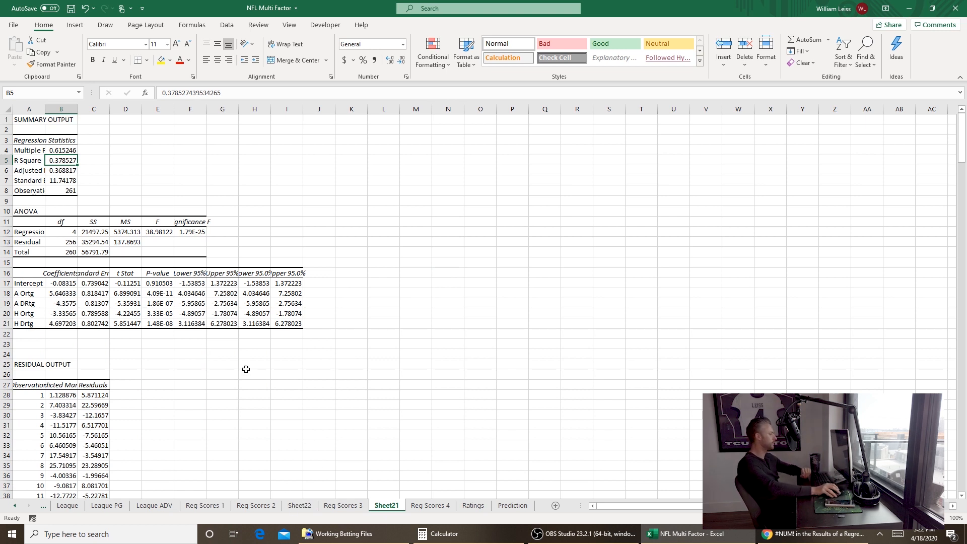
key(ctrl+Page_Up)
drag(157, 283, 158, 353)
drag(39, 293, 38, 323)
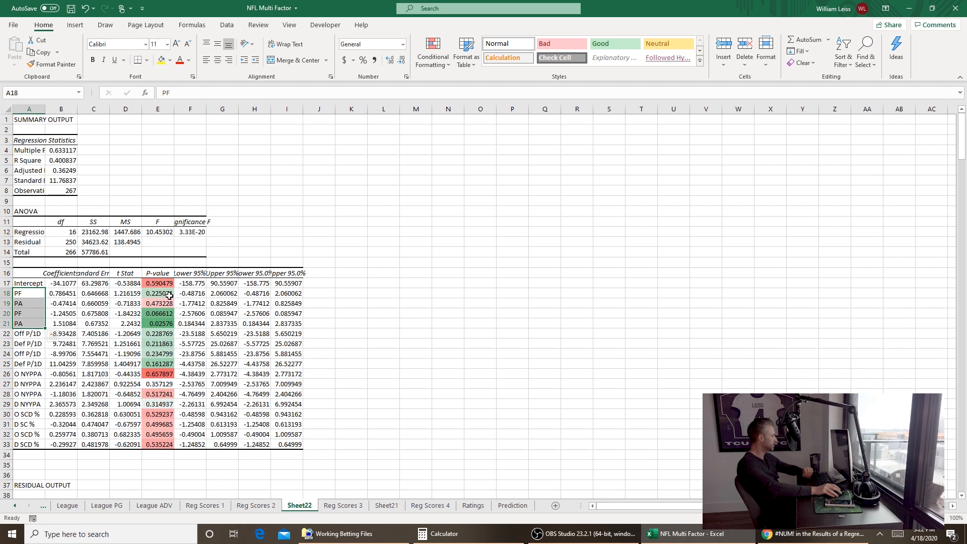
click(39, 333)
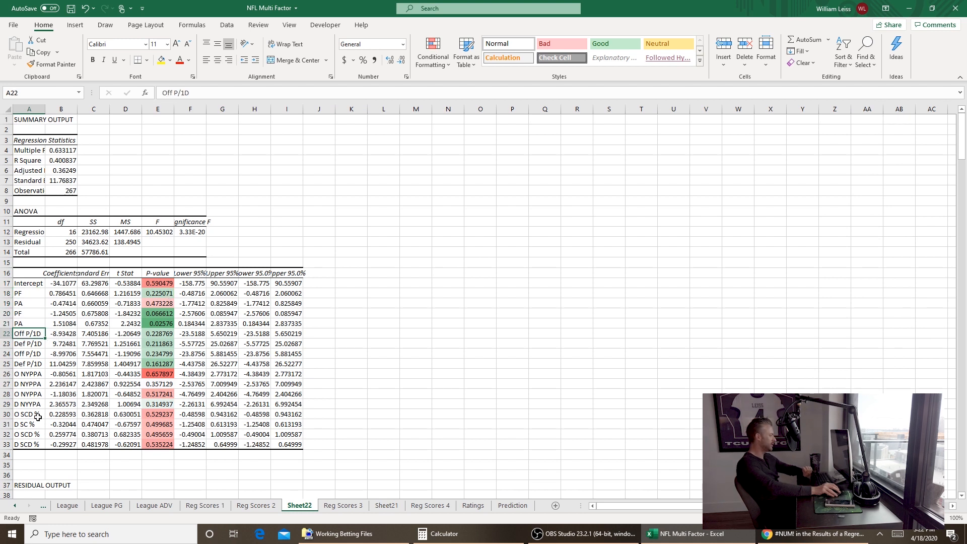
click(501, 407)
click(436, 508)
click(389, 508)
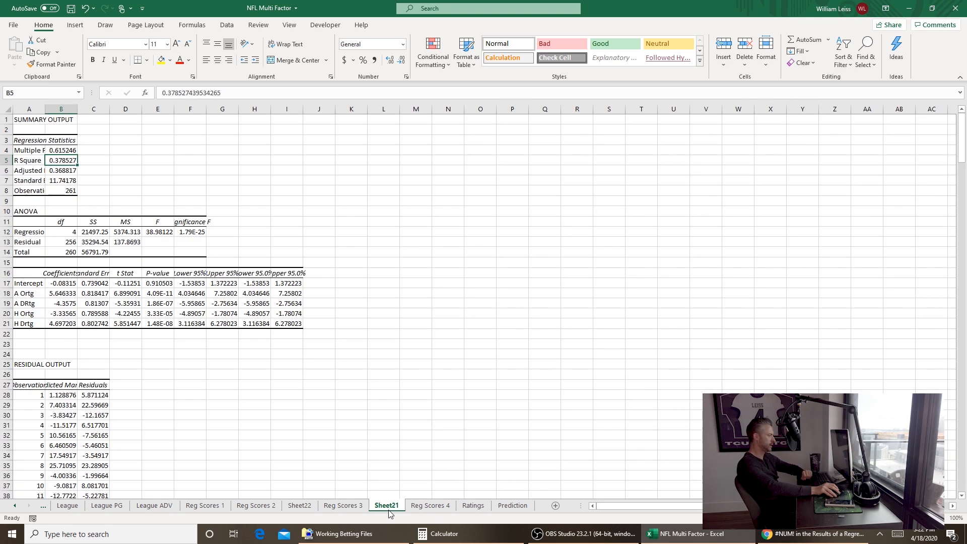
Step: On Ratings, set the row 1 weights to 0.4 for PF and PA and 0.35 for O P/1D and D P/1D
click(473, 506)
click(377, 116)
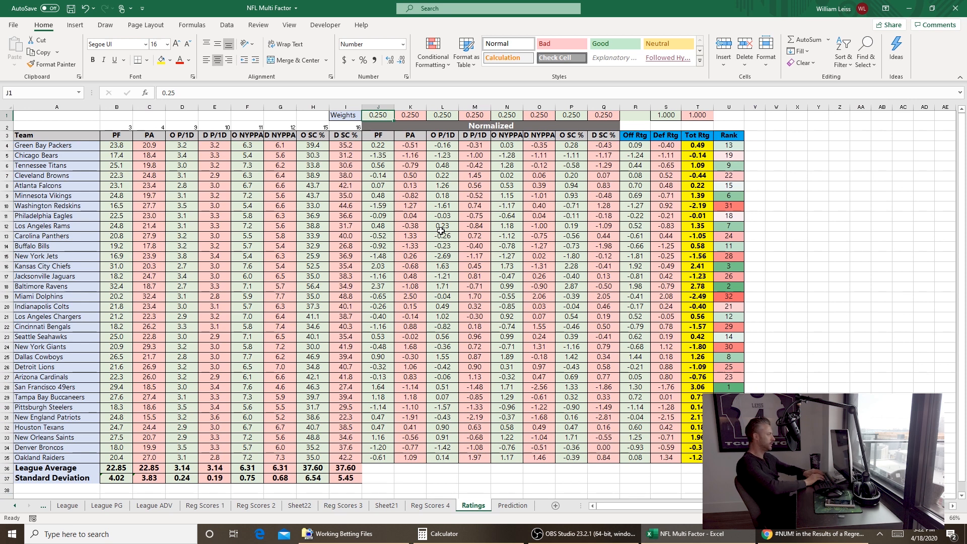
text(.4)
key(Tab)
text(.4)
key(Tab)
text(.35)
key(Tab)
text(.35)
key(Tab)
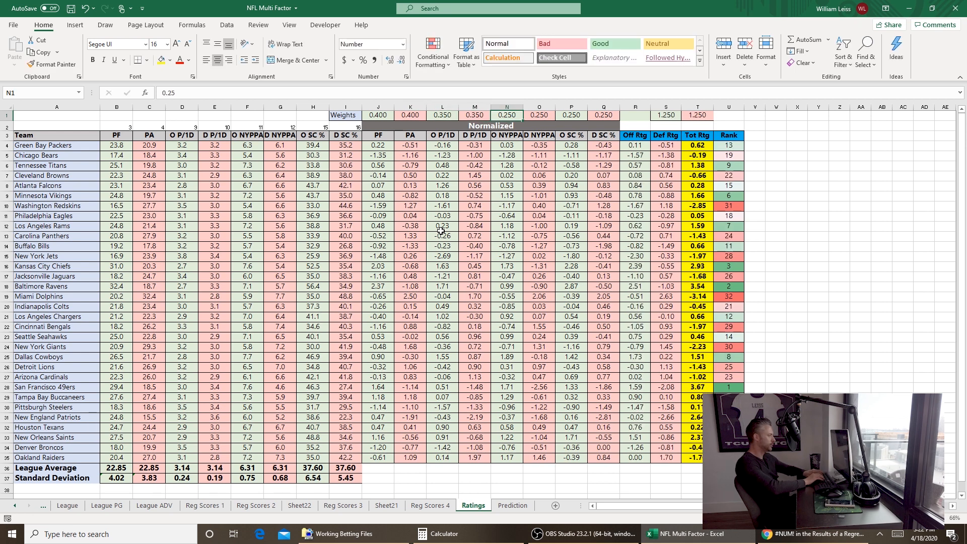
Step: Set the weights of O NYPPA, D NYPPA, O SC % and D SC % to 0.125 each
text(.125)
key(Tab)
text(.125)
key(Tab)
text(.125)
key(Tab)
text(.125)
key(Return)
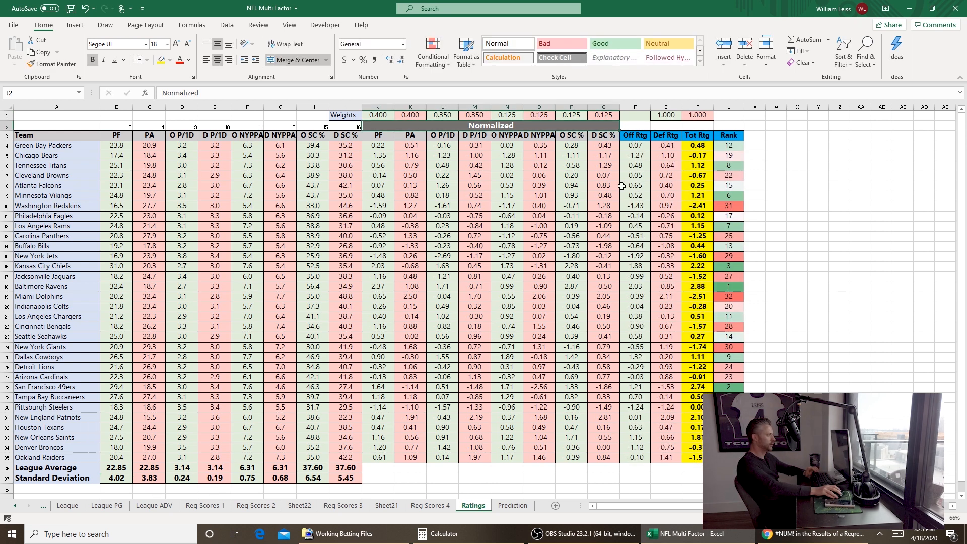
Step: Check the weight totals above the rating columns and review the Tot Rtg and rank of the San Francisco 49ers
click(674, 113)
click(840, 145)
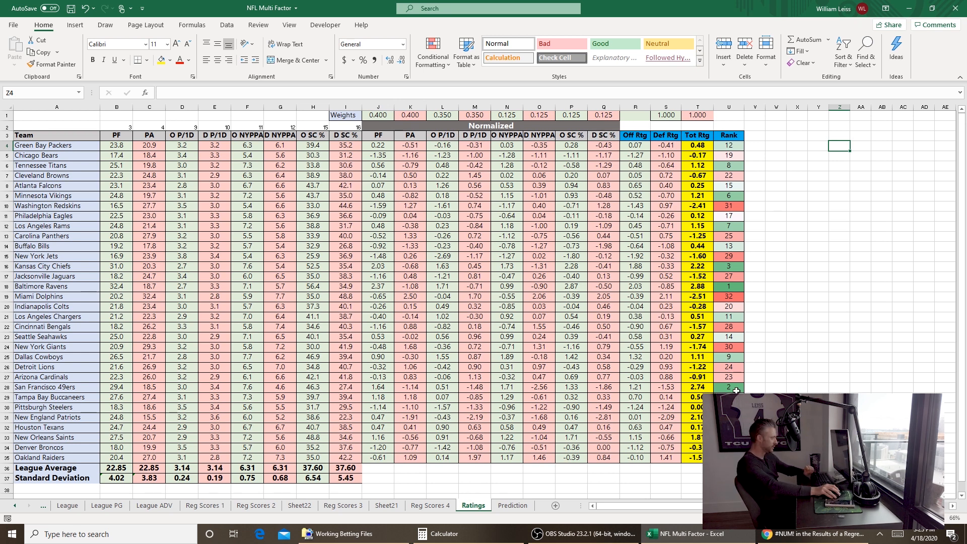
click(699, 386)
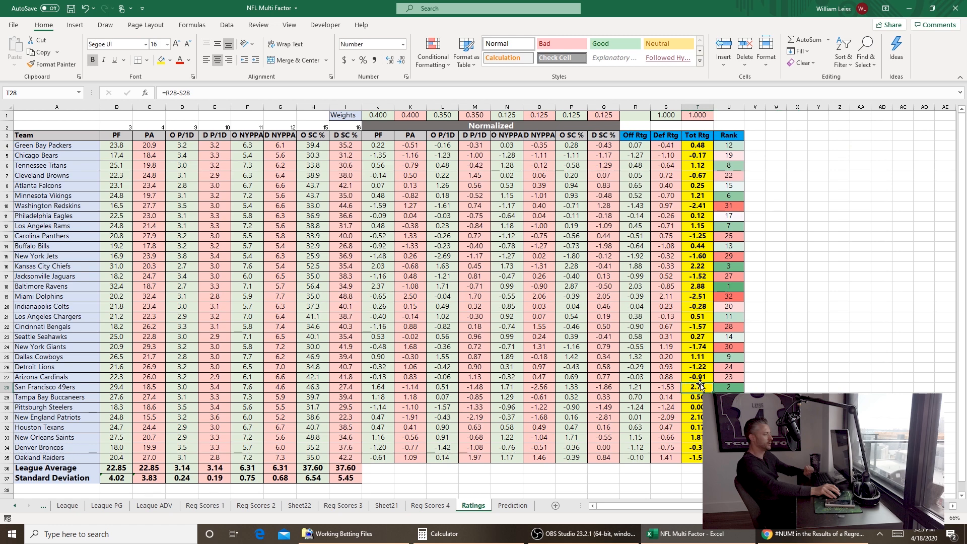
click(797, 276)
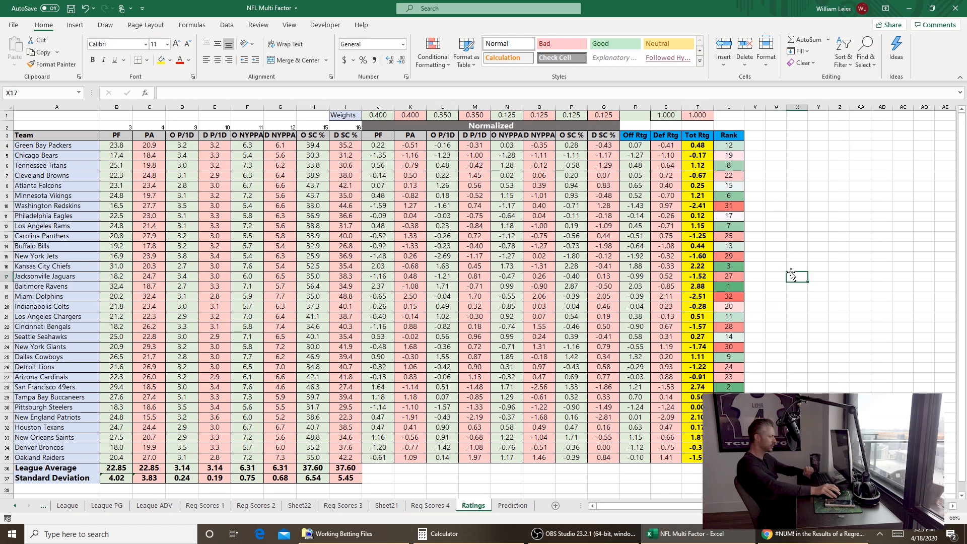
Step: Rerun the Regression on Reg Scores 4 with the reweighted Ortg and Drtg columns, I2:L263, as the X range and Margin as Y
click(407, 509)
scroll(483, 302, up, 10)
click(605, 131)
click(226, 26)
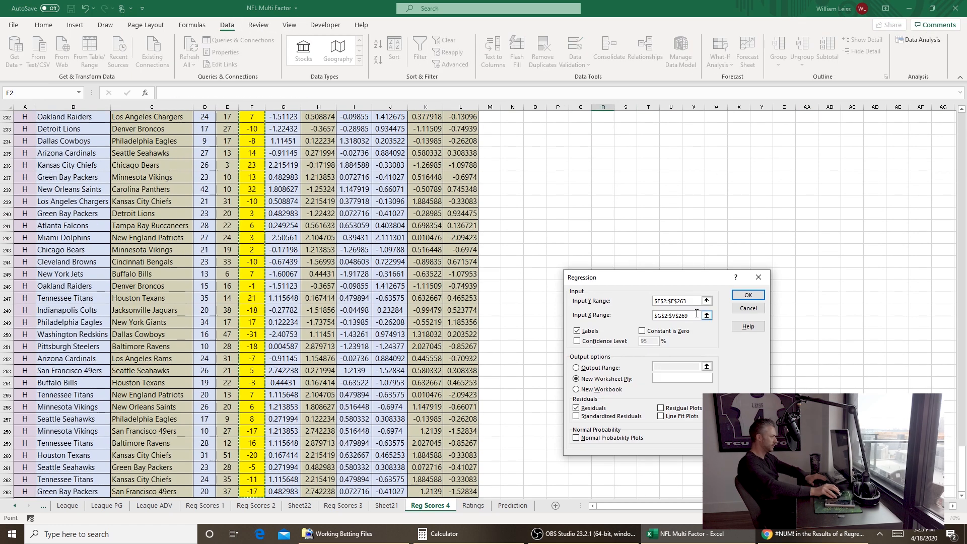
drag(690, 317, 569, 308)
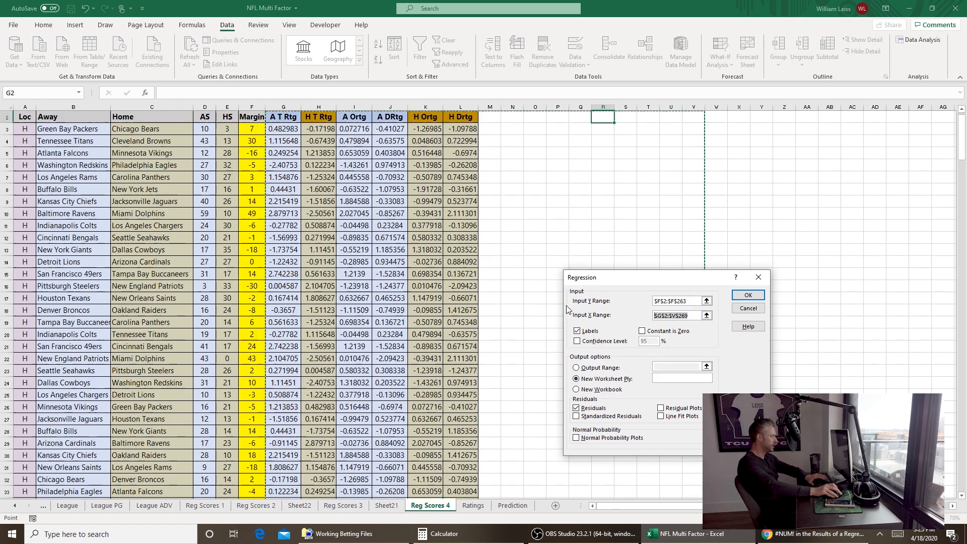
key(BackSpace)
drag(347, 129, 461, 492)
click(750, 294)
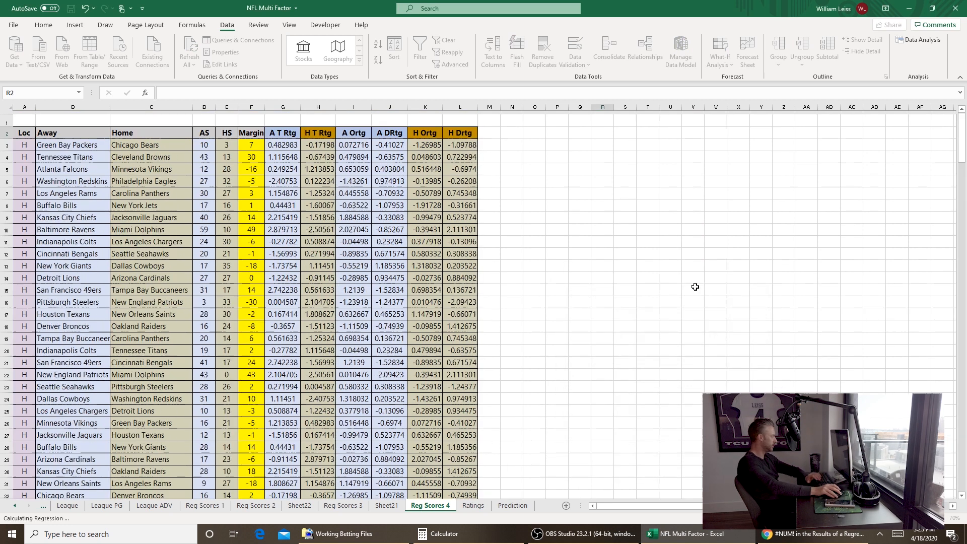
Step: Check R Square of the reweighted regression on Sheet23 against the earlier output on Sheet21
click(69, 164)
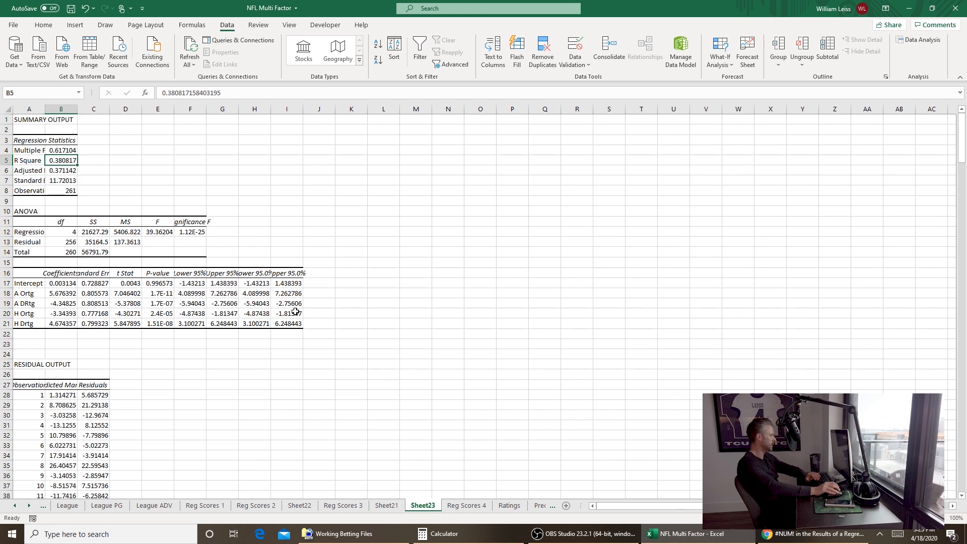
click(396, 506)
click(425, 506)
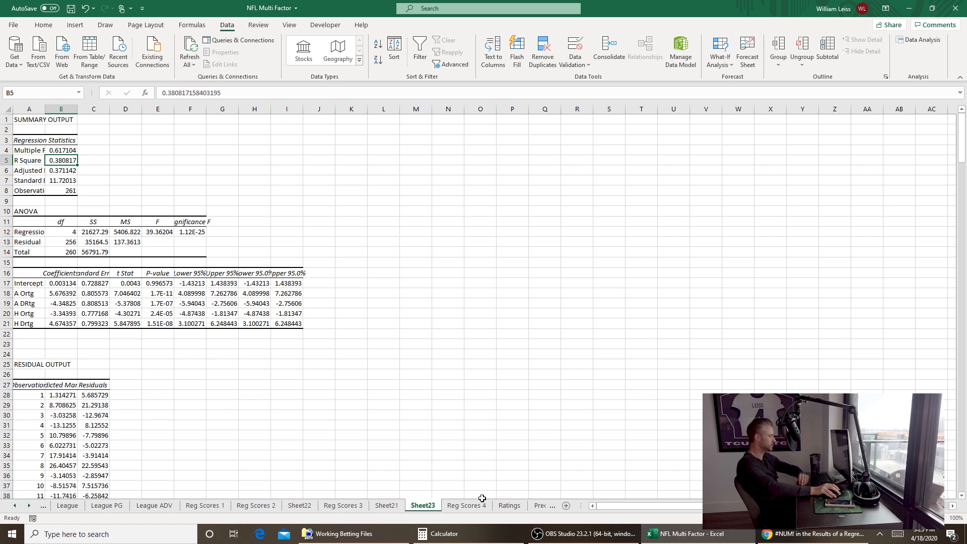
Step: Copy the intercept and rating coefficients, B17:B21 on Sheet23, into D7:D11 on the Prediction sheet and check them against the source
click(318, 252)
drag(68, 283, 67, 323)
key(ctrl+c)
click(514, 506)
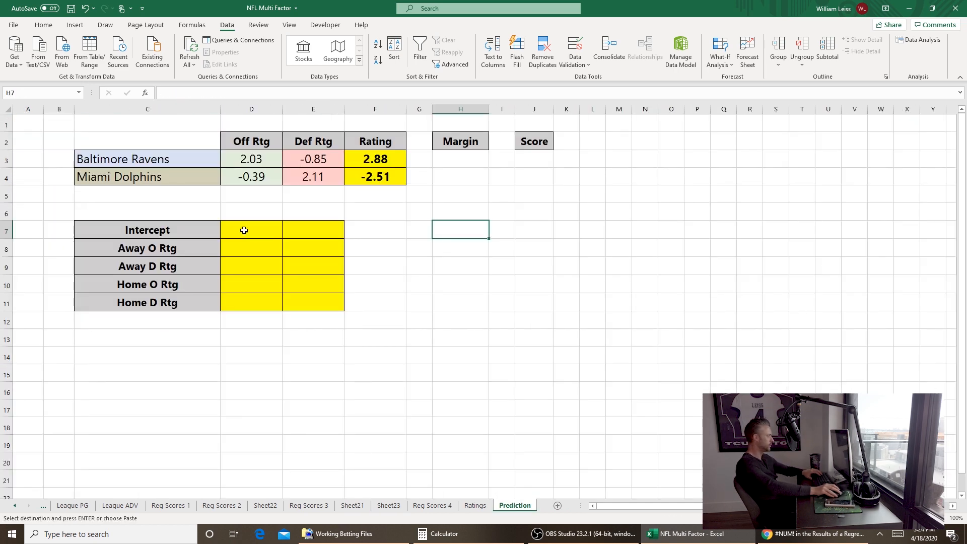
click(255, 235)
key(ctrl+v)
click(388, 505)
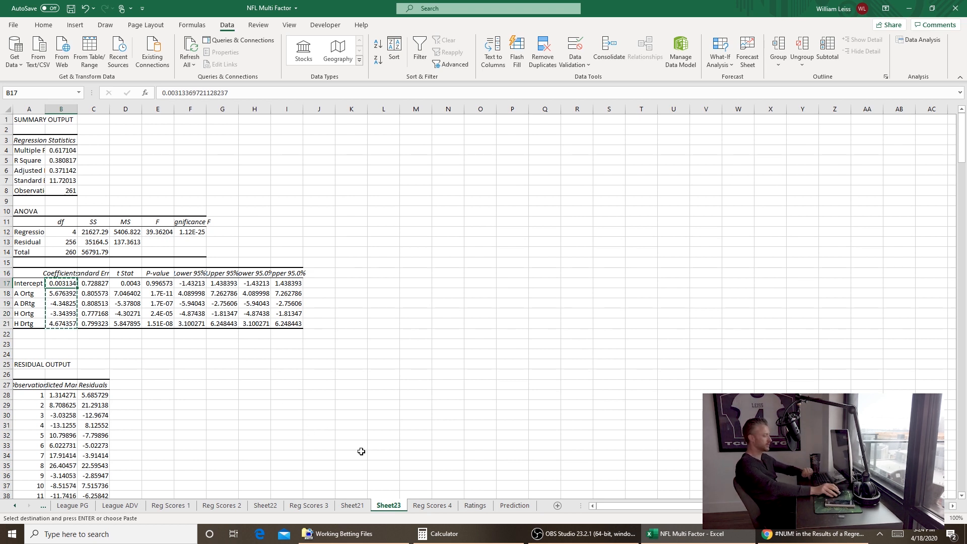
click(514, 505)
click(423, 207)
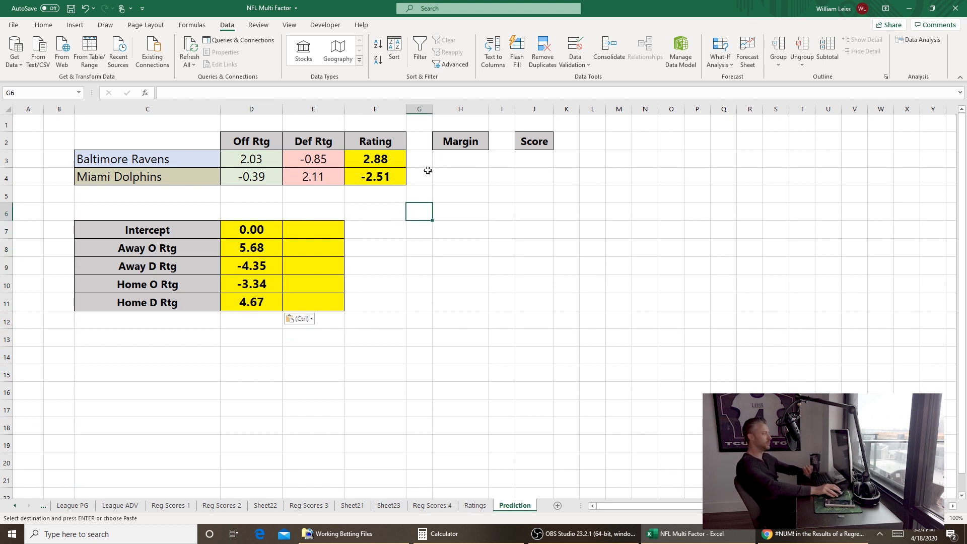
Step: Enter the Margin formula =D7+(D3*D8)+(E3*D9)+(D4*D10)+(E4*D11) in H3 on the Prediction sheet
click(452, 158)
text(=)
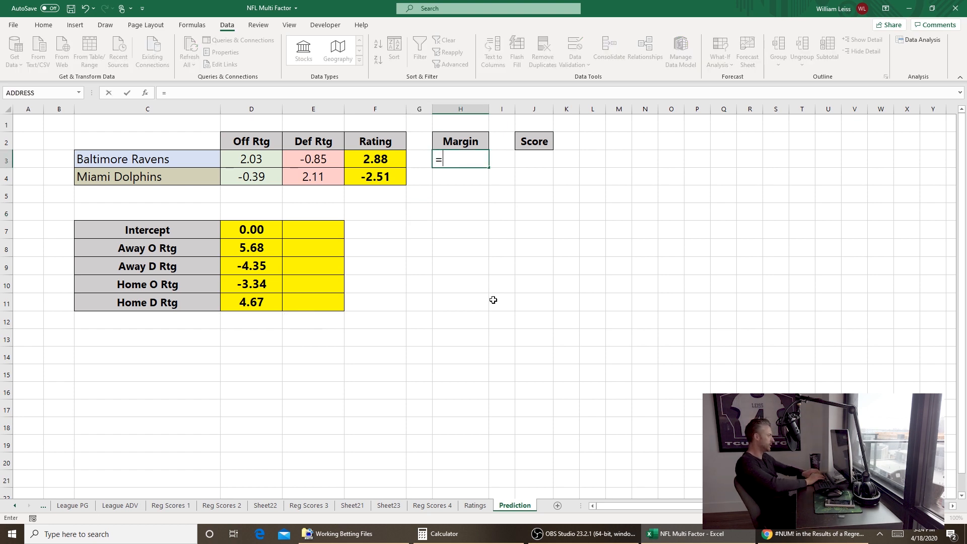
text(D7+()
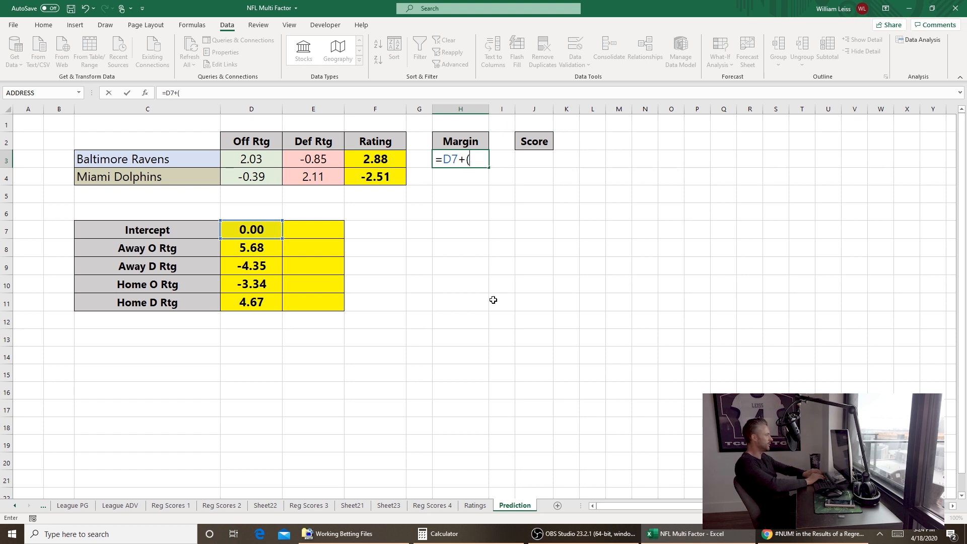
text(D3)
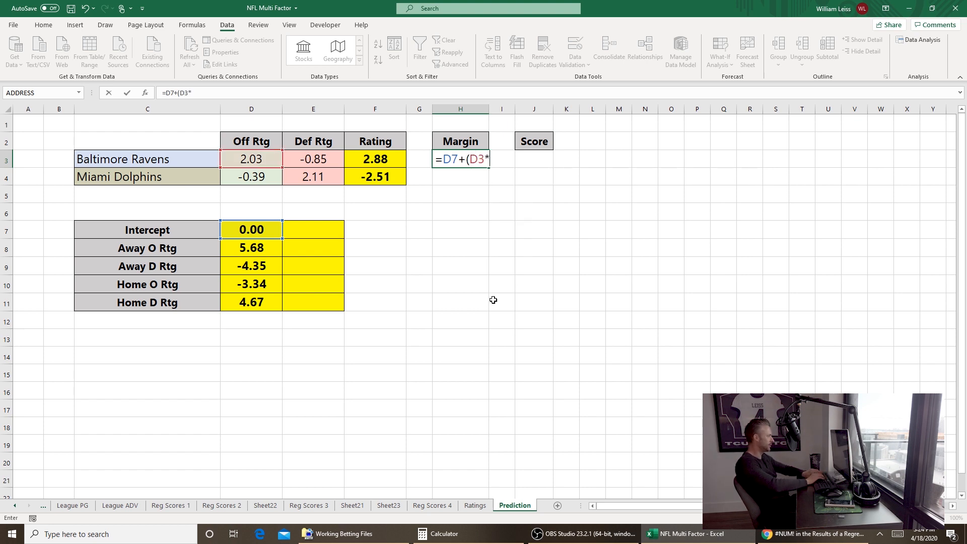
text(*D8)+(E3*)
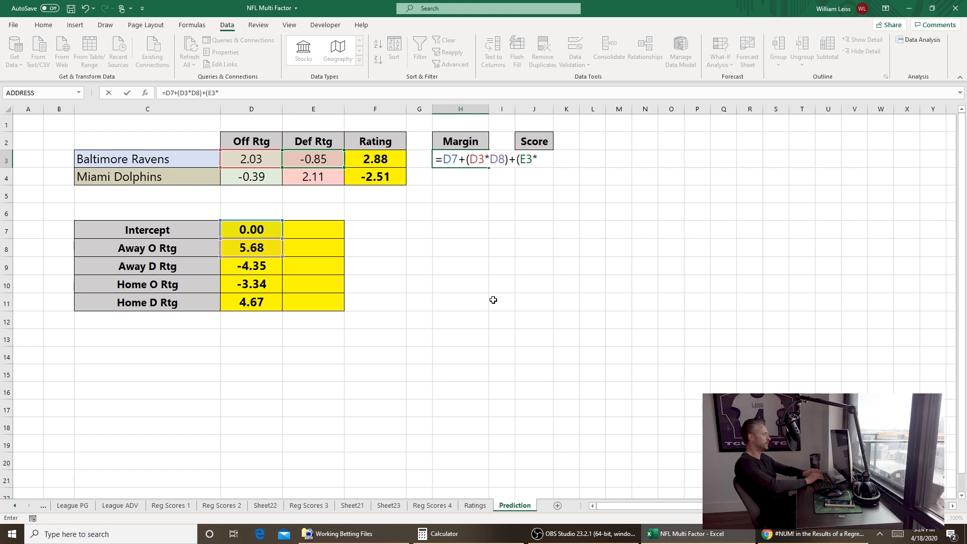
text(D9)+()
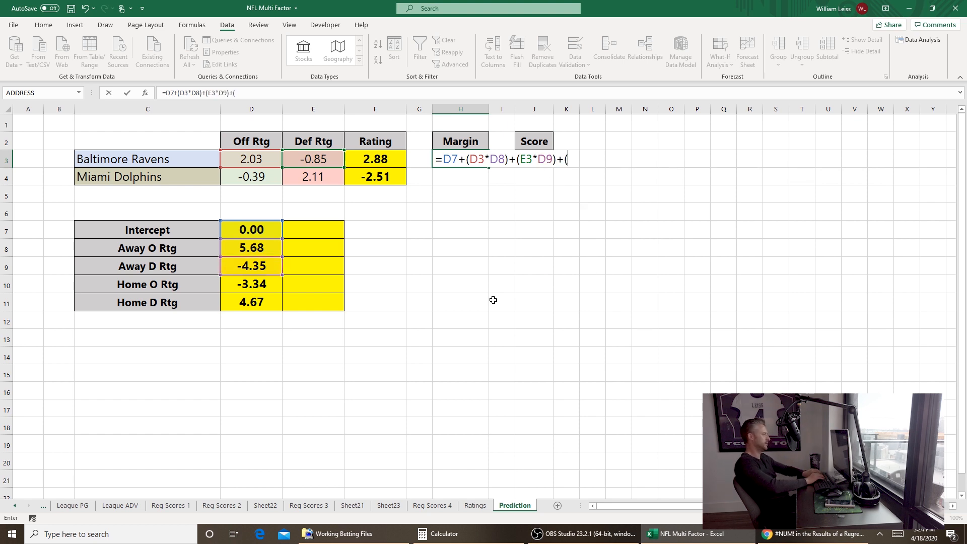
text(D4*D10)+(E)
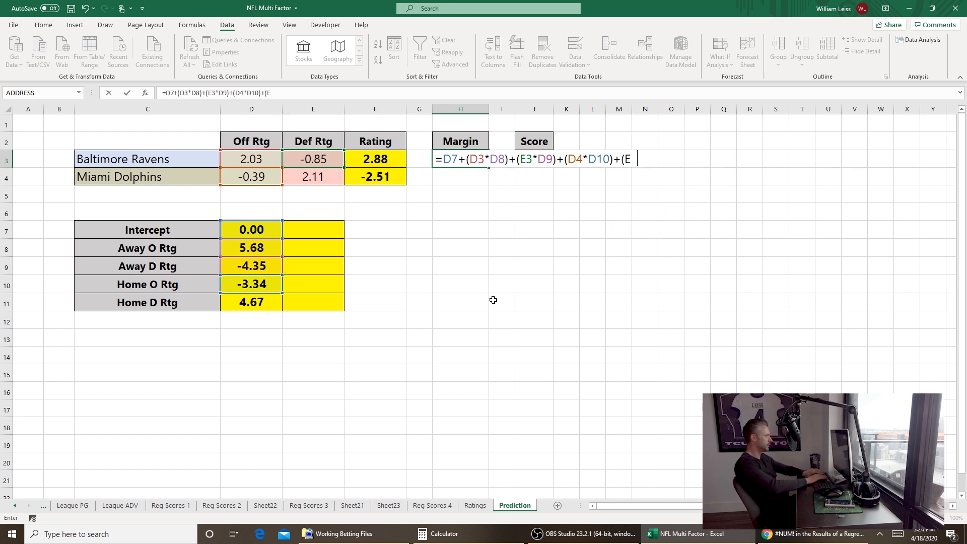
text(4*D11))
key(Return)
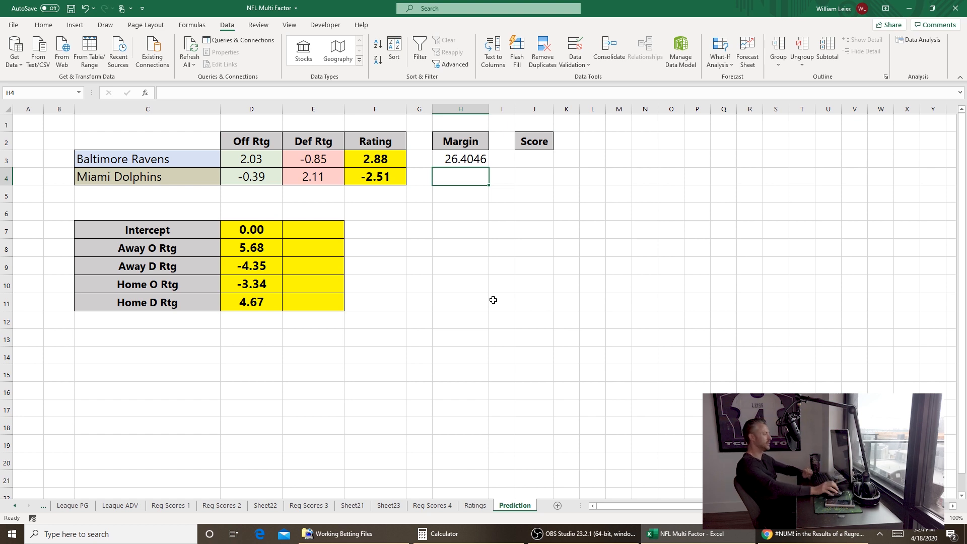
Step: Run a Regression on Reg Scores 4 with the AS column, D2:D263, as Y and the rating columns, I2:L263, as X
click(544, 157)
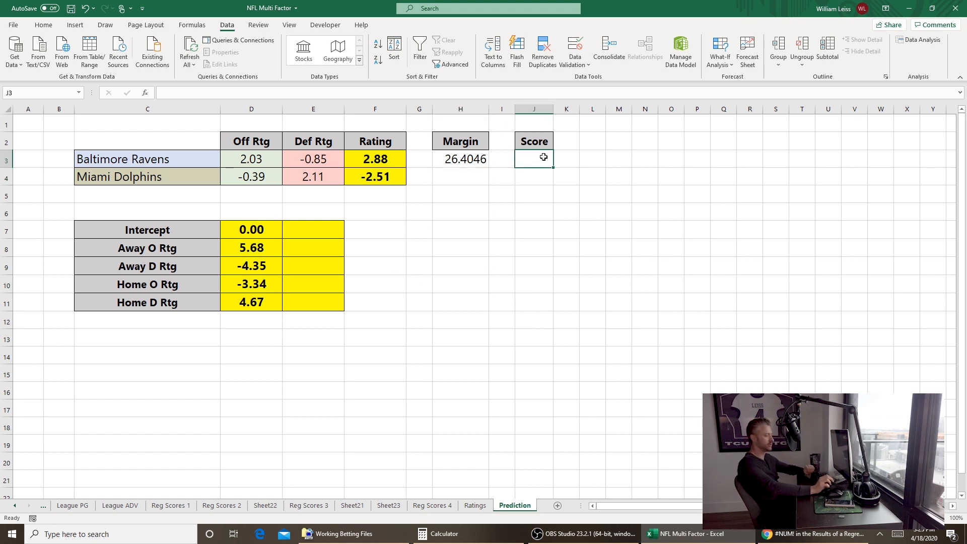
click(433, 505)
scroll(958, 199, up, 6)
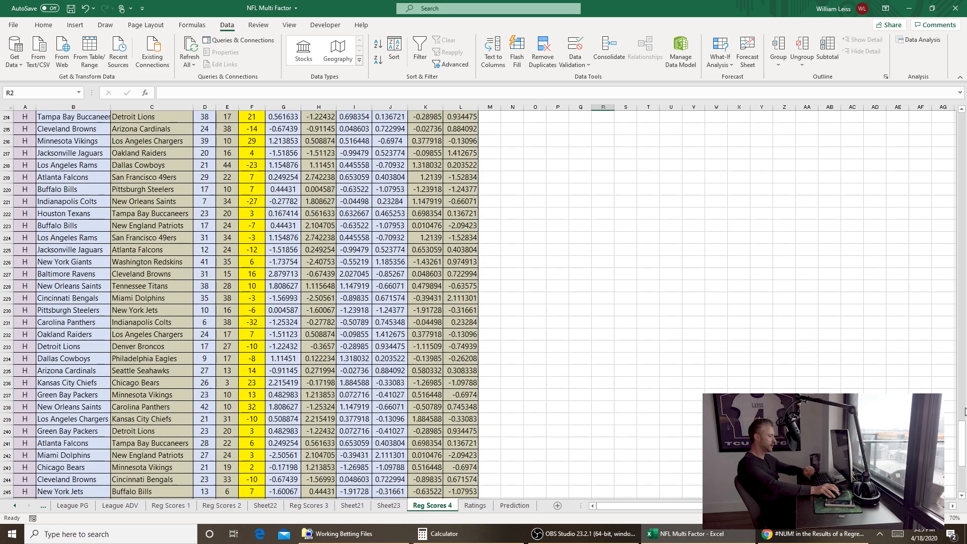
scroll(958, 199, up, 20)
click(761, 214)
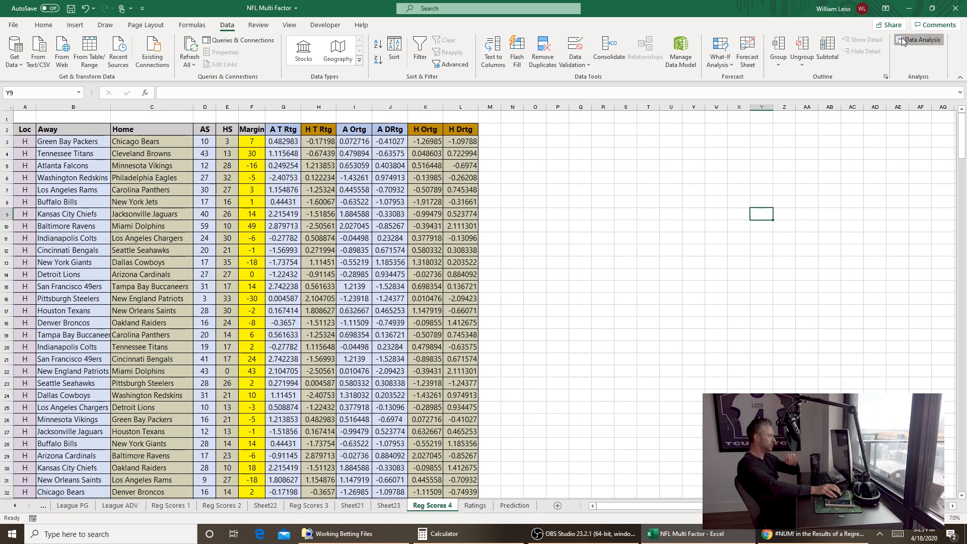
click(919, 39)
click(742, 338)
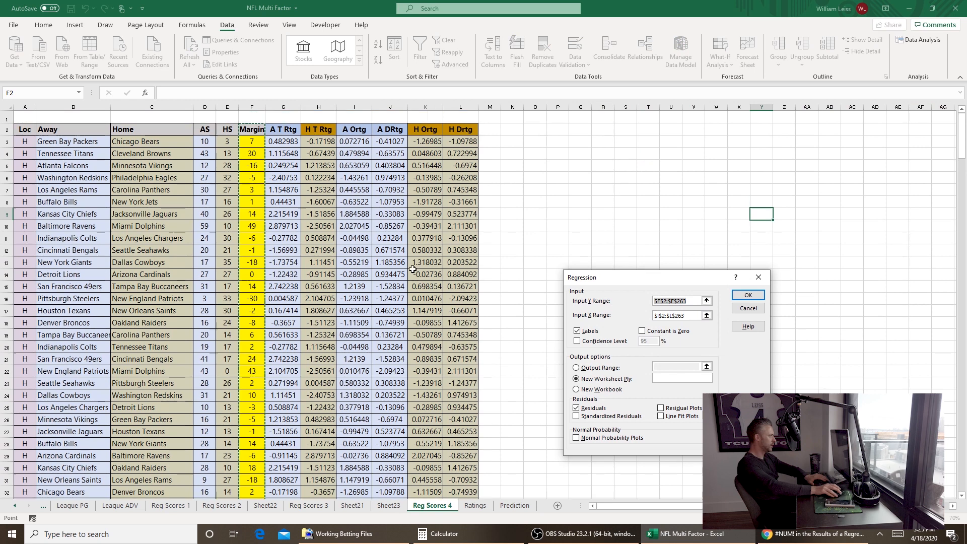
key(Tab)
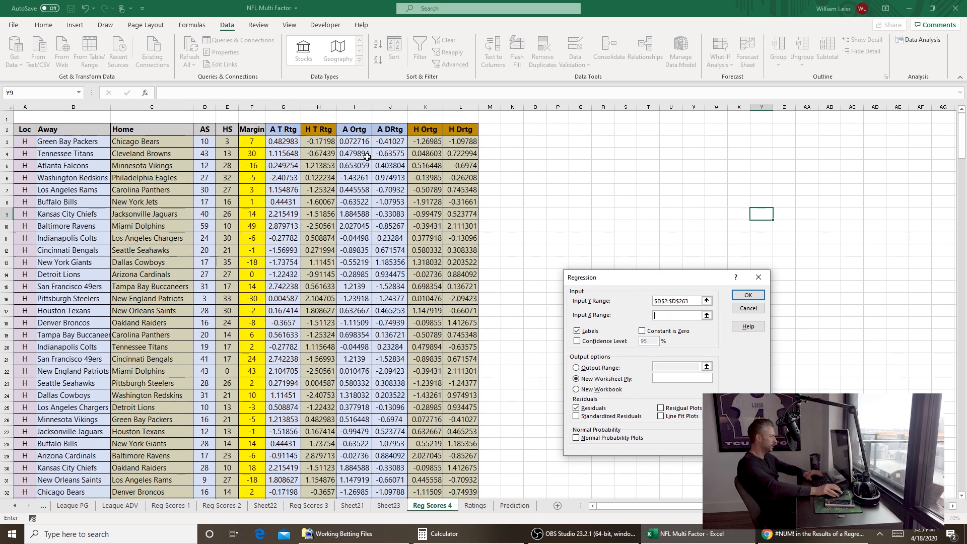
drag(356, 130, 463, 129)
key(ctrl+shift+Down)
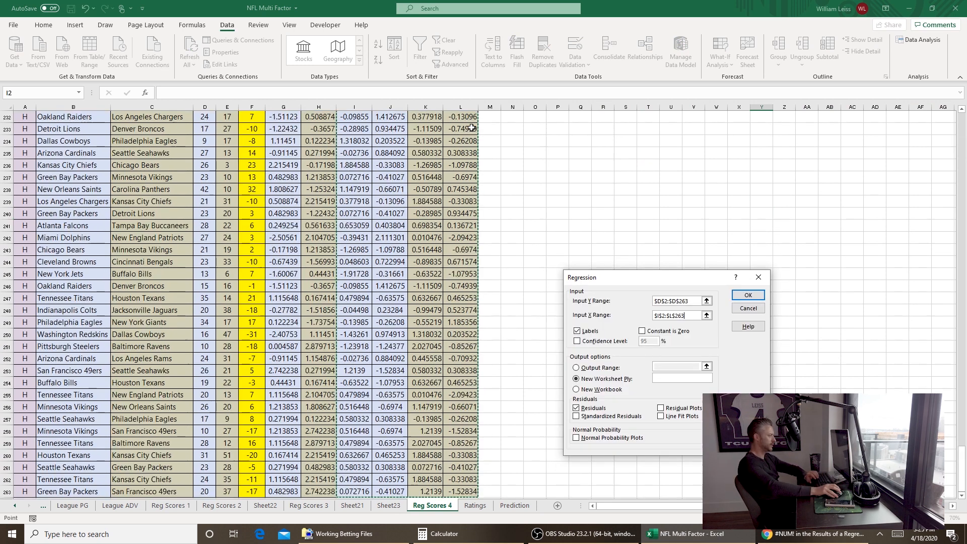
click(746, 297)
Step: Copy the intercept and rating coefficients from the away score regression on Sheet24 into E7:E11 on the Prediction sheet
drag(80, 285, 61, 325)
key(ctrl+c)
click(541, 506)
right_click(318, 227)
click(358, 285)
Step: Label the coefficient columns in D6:F6 as Margin, A Score and H Score
click(272, 212)
text(Margin)
key(Tab)
text(A Score)
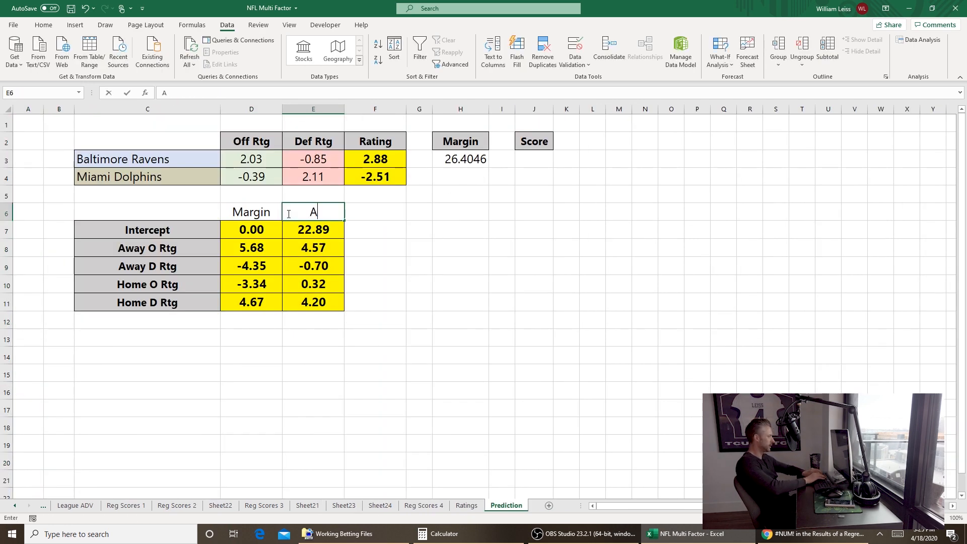
key(Tab)
text(H Score)
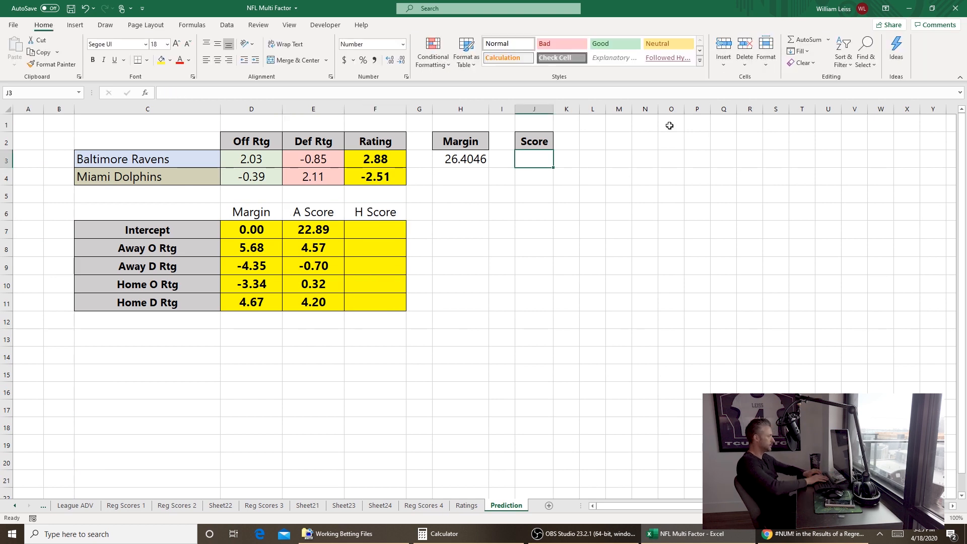
Step: Enter the away team's Score formula =E7+(D3*E8)+(E3*E9)+(D4*E10)+(E4*E11) in J3
text(=E)
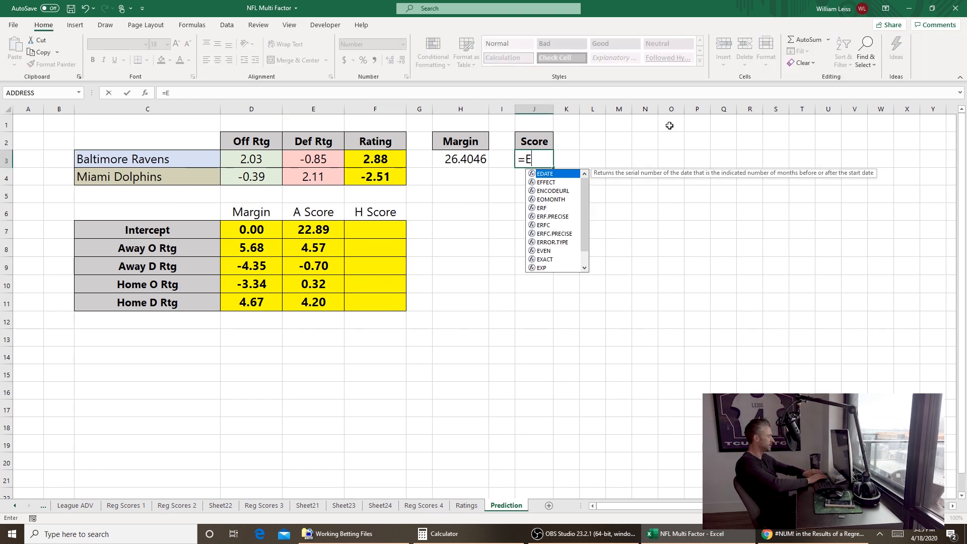
text(7+(D3)
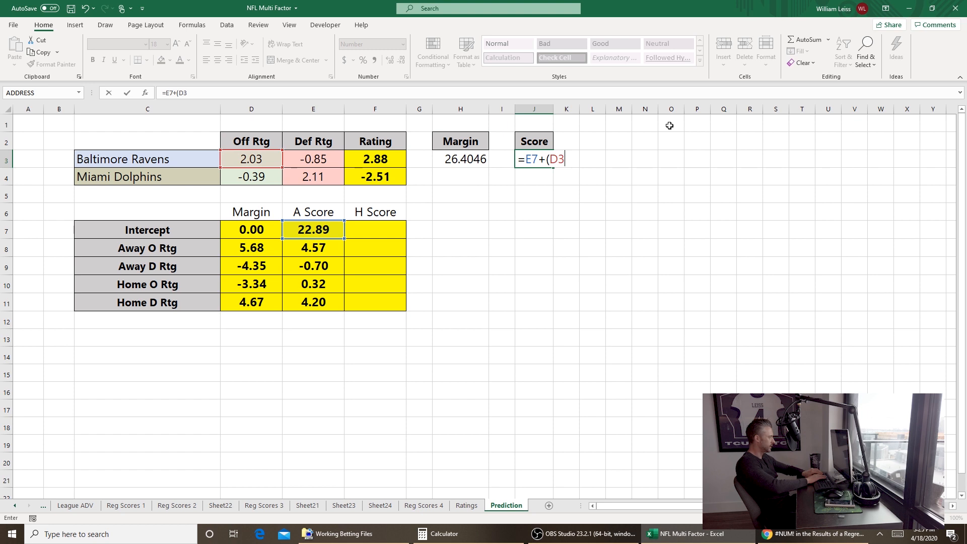
text(*E)
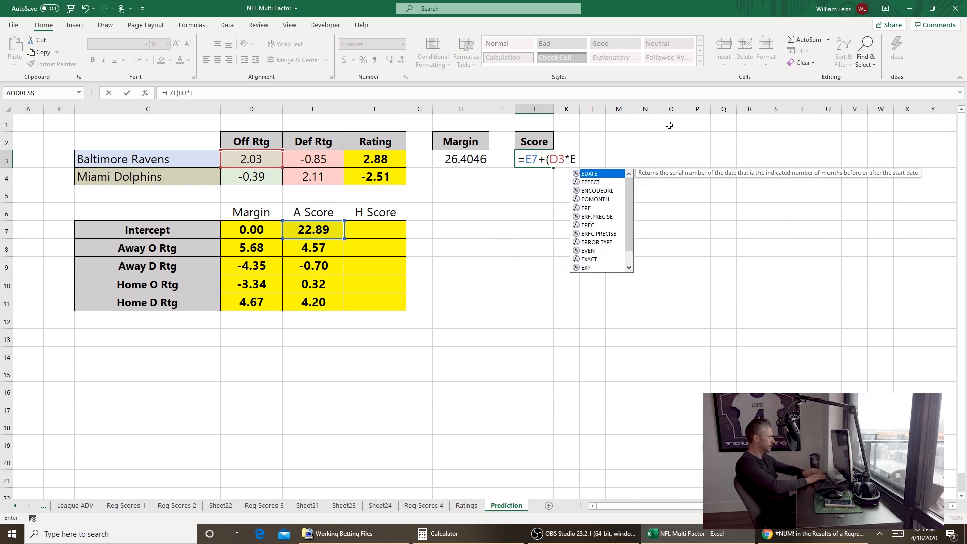
text(8)+(E3)
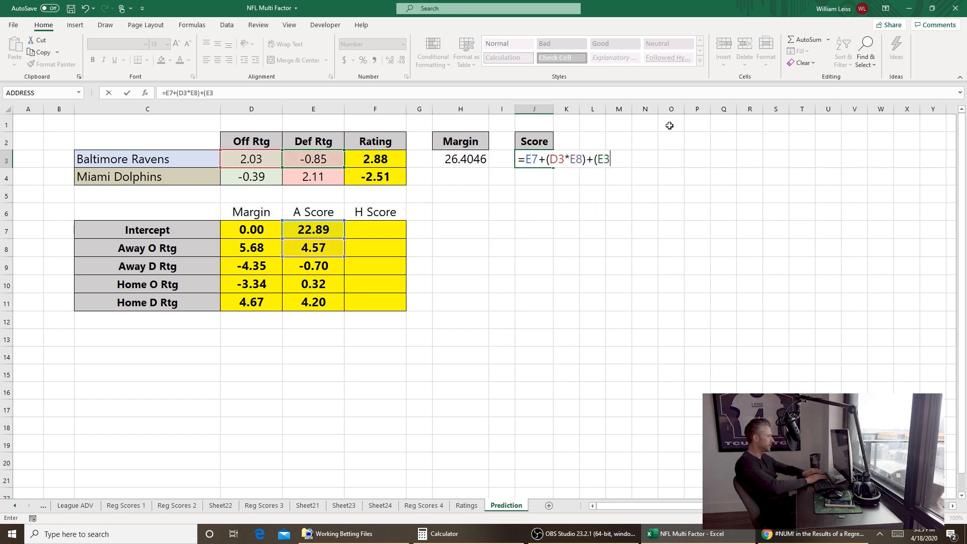
text(*E9)+(D4*E)
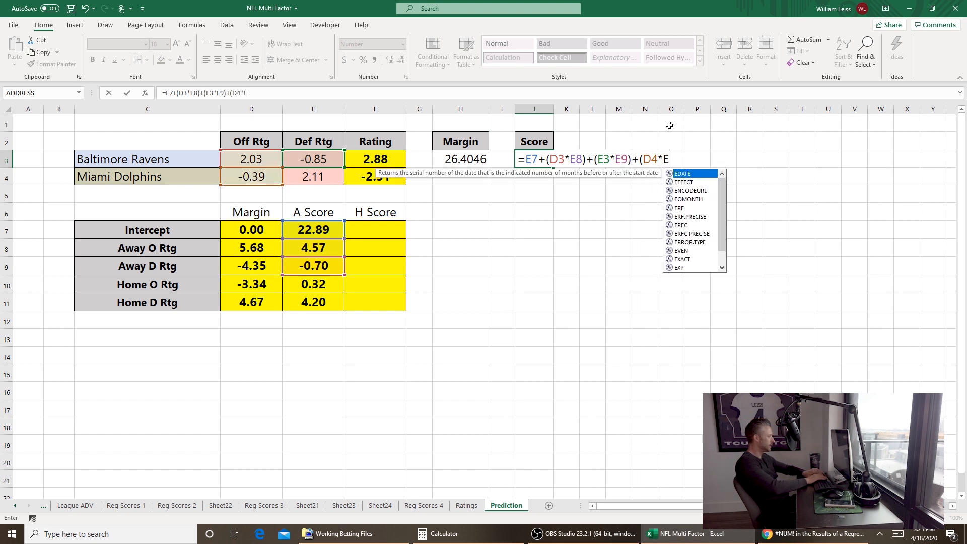
text(10)+(E4*)
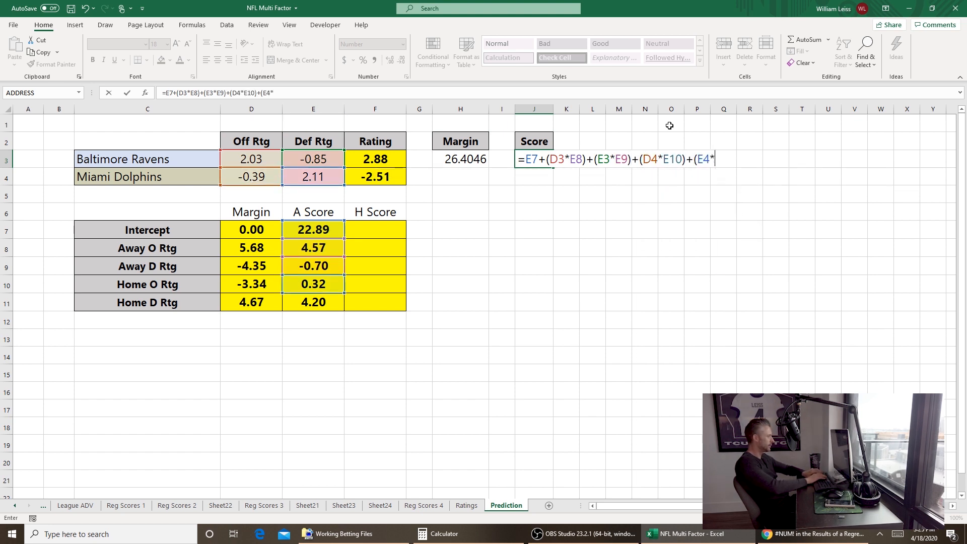
text(E11))
key(Return)
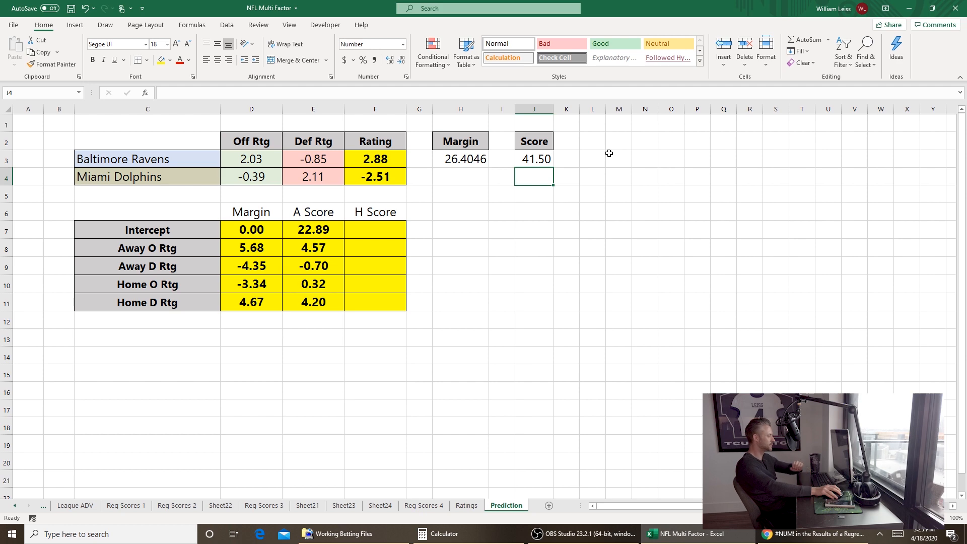
Step: Run a Regression on Reg Scores 4 with the HS column, E2:E263, as Y and I2:L263 as the X range
click(393, 506)
click(425, 505)
scroll(620, 330, up, 10)
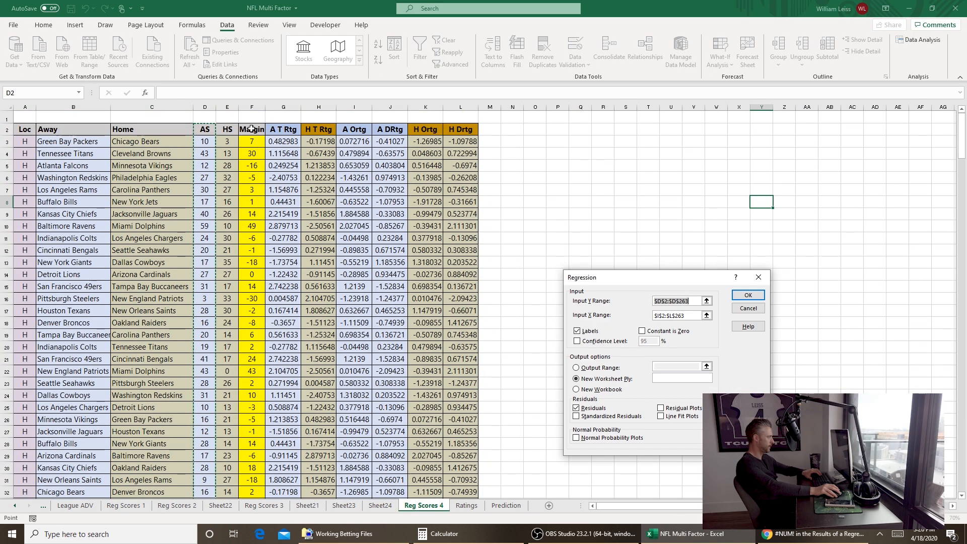
click(227, 130)
key(ctrl+shift+Down)
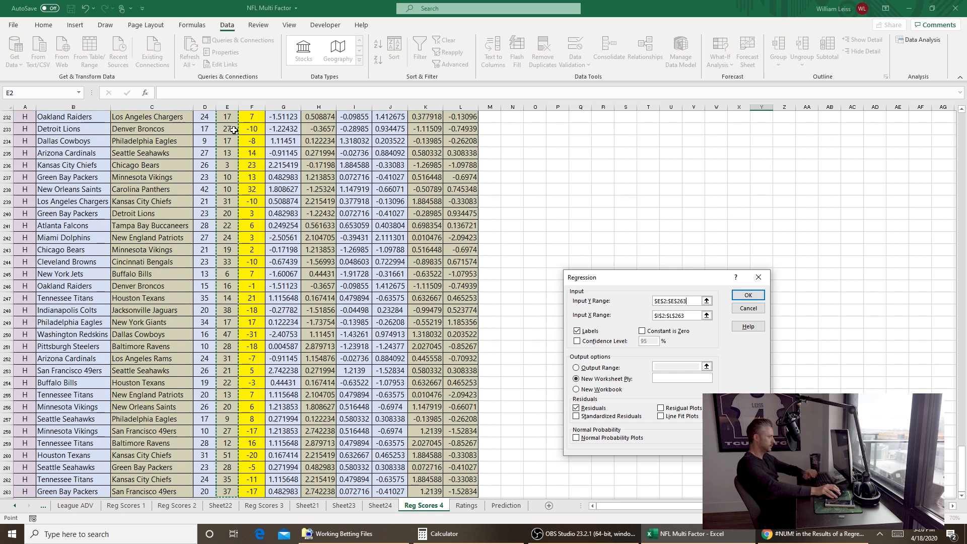
click(749, 296)
Step: Copy the intercept and rating coefficients from the home score regression on Sheet25 into F7:F11 on the Prediction sheet
drag(61, 283, 61, 323)
key(ctrl+c)
click(537, 505)
key(ctrl+v)
click(522, 325)
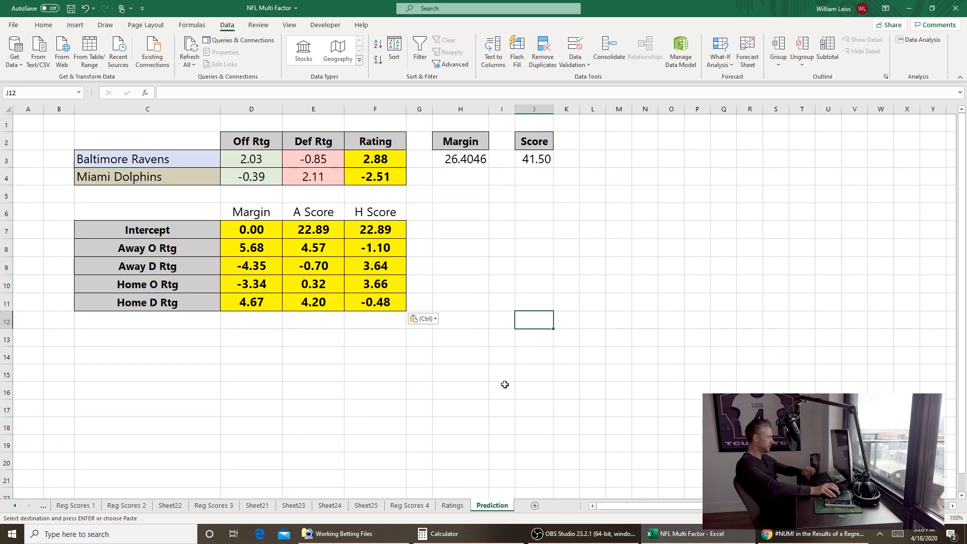
Step: Enter the home team's Score formula =F7+(D3*F8)+(E3*F9)+(D4*F10)+(E4*F11) in J4
click(546, 175)
text(=F7)
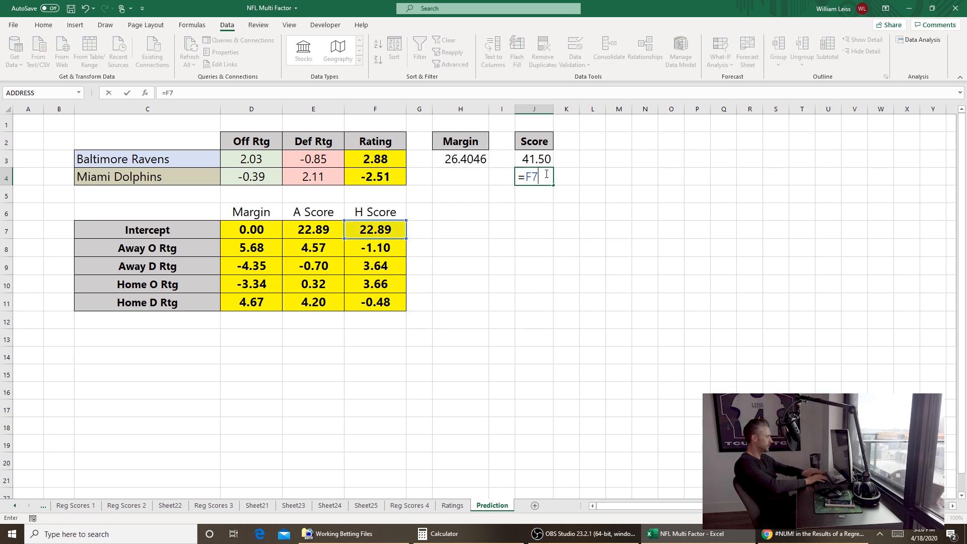
text(+(D3*F)
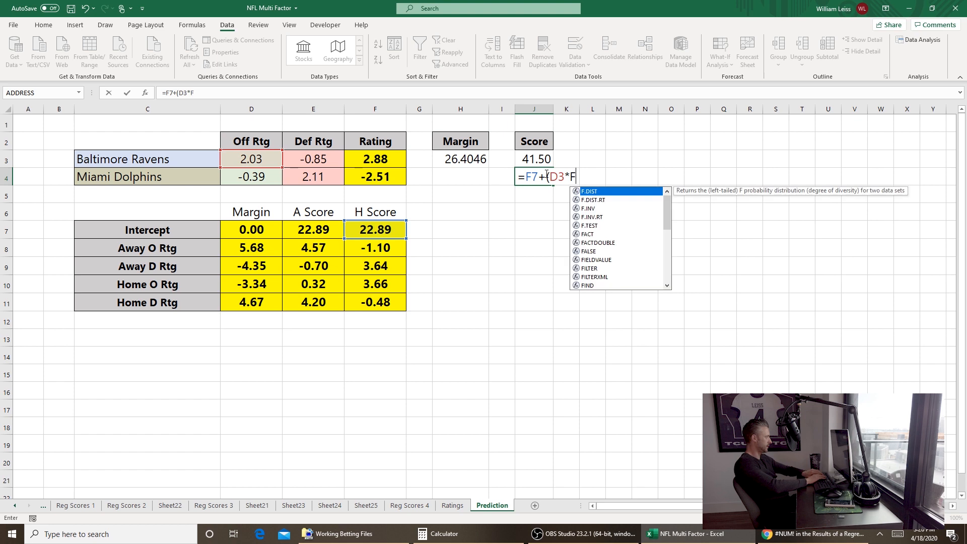
text(8)+(E3*F9)
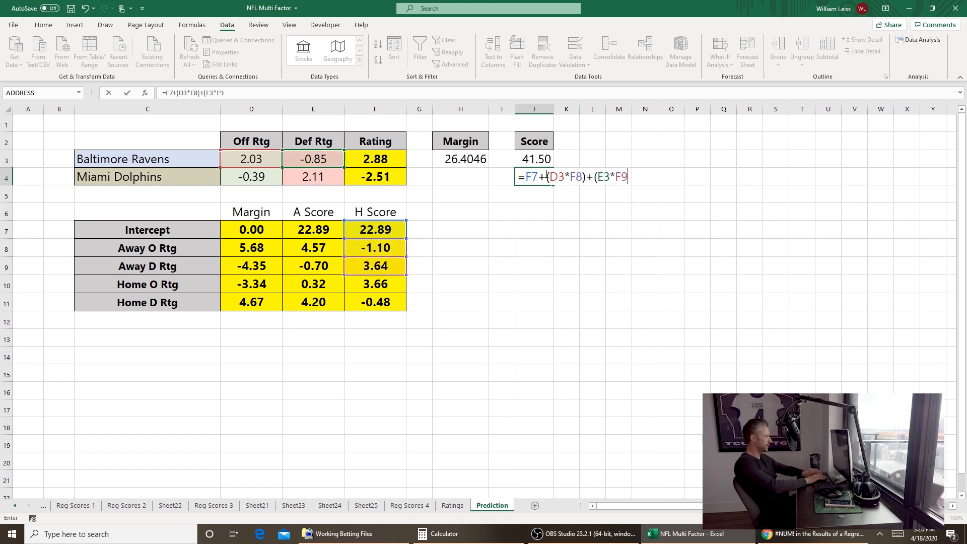
text()+(D4*)
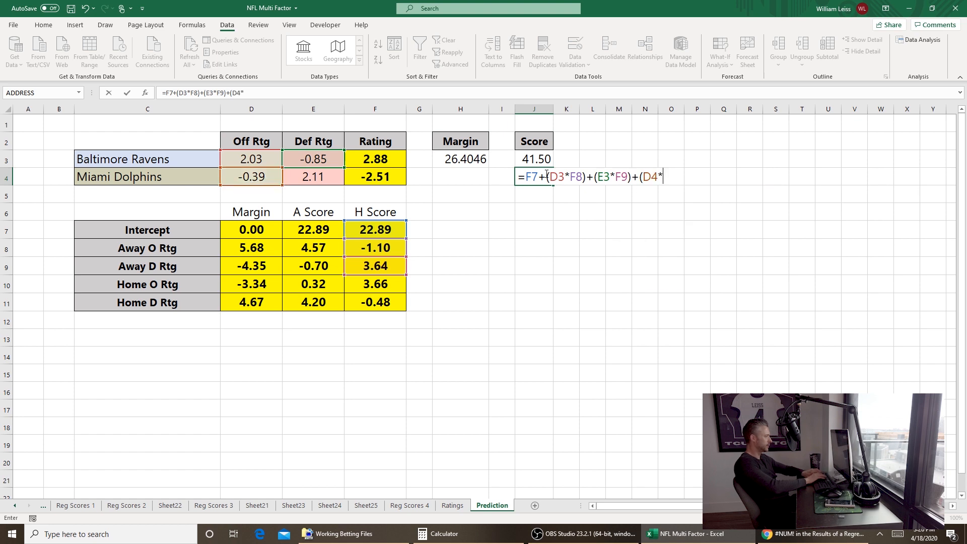
text(F10)+(E)
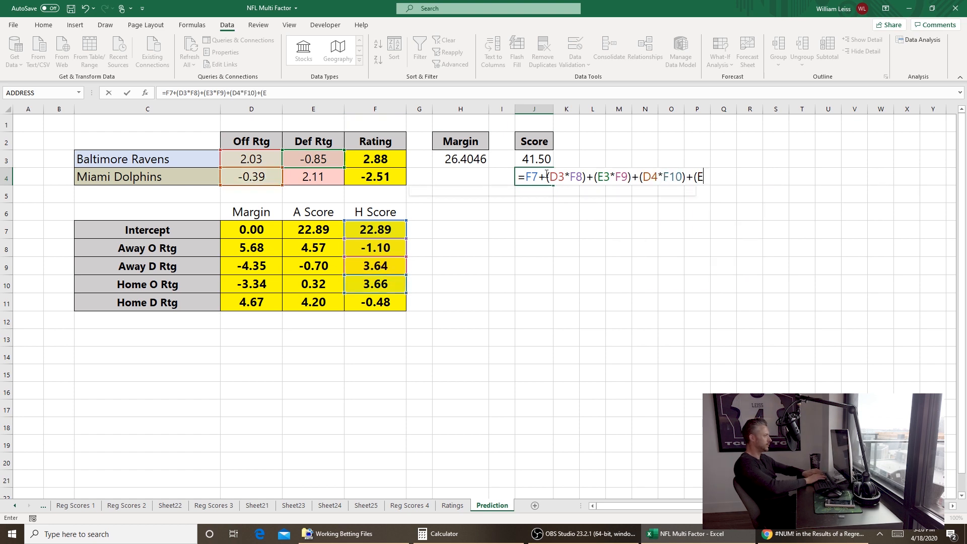
text(4*F11))
key(Return)
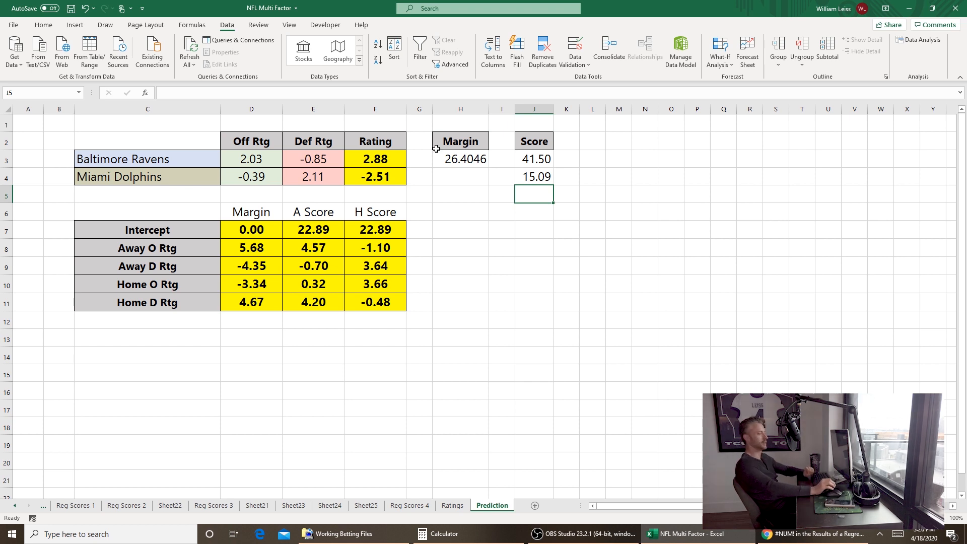
Step: Calculate the predicted score difference in K3 with =J3-J4 and widen column K to fit it
click(566, 160)
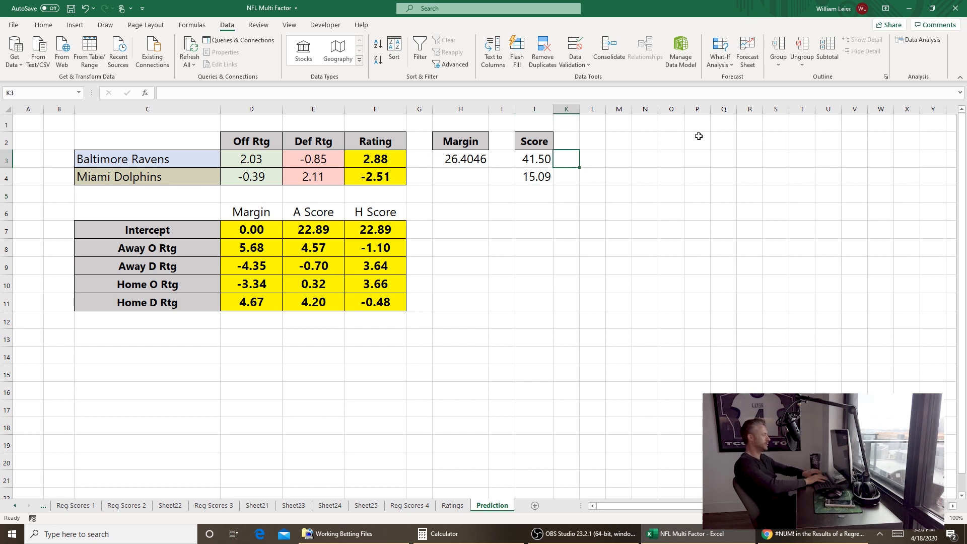
text(=J3-J4)
key(Return)
drag(580, 109, 599, 108)
Step: Compare the score difference in K3 with the Margin in H3 and review the Score formula in J3
click(592, 159)
click(466, 159)
click(575, 160)
click(458, 160)
click(546, 160)
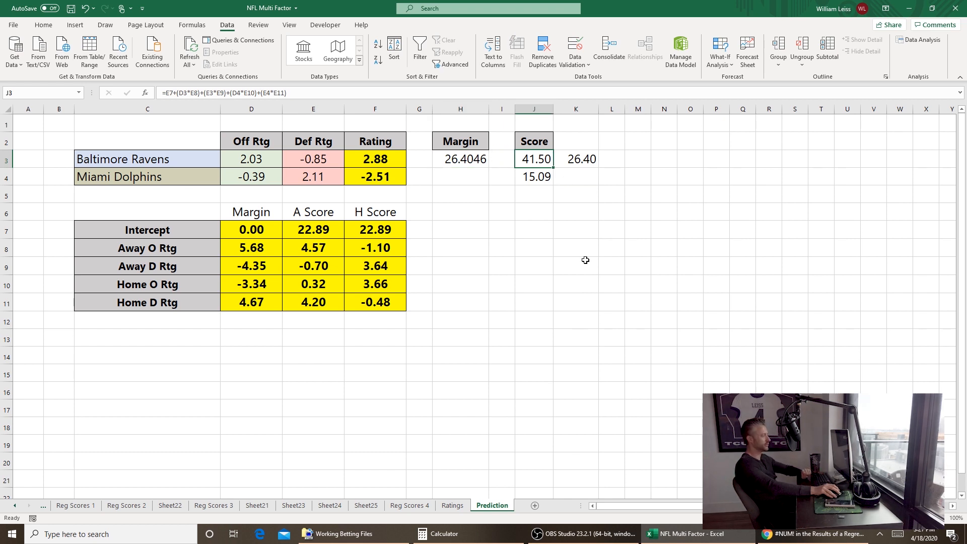
click(537, 265)
Step: Change the matchup to Kansas City Chiefs in C3 and Dallas Cowboys in C4
click(196, 159)
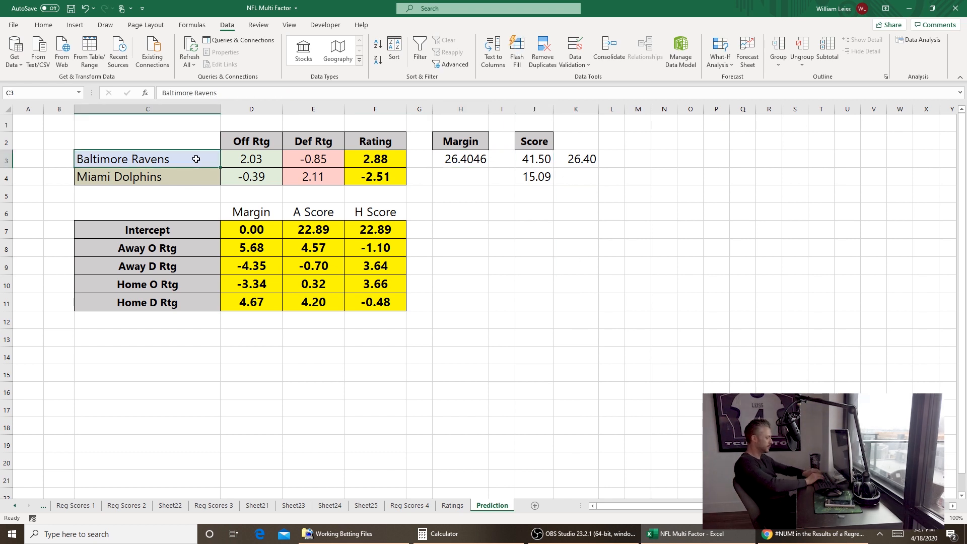
text(Kansas City Chiefs)
key(Return)
text(Dallas Cowboys)
key(Return)
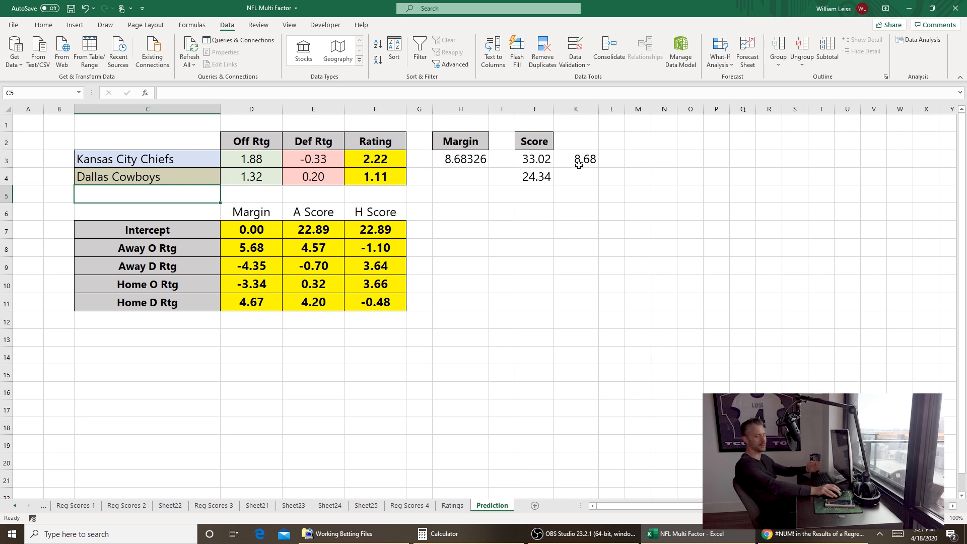
Step: Save the workbook and check the Kansas City Chiefs' Off Rtg and Def Rtg cells on the Prediction sheet
click(499, 249)
key(ctrl+s)
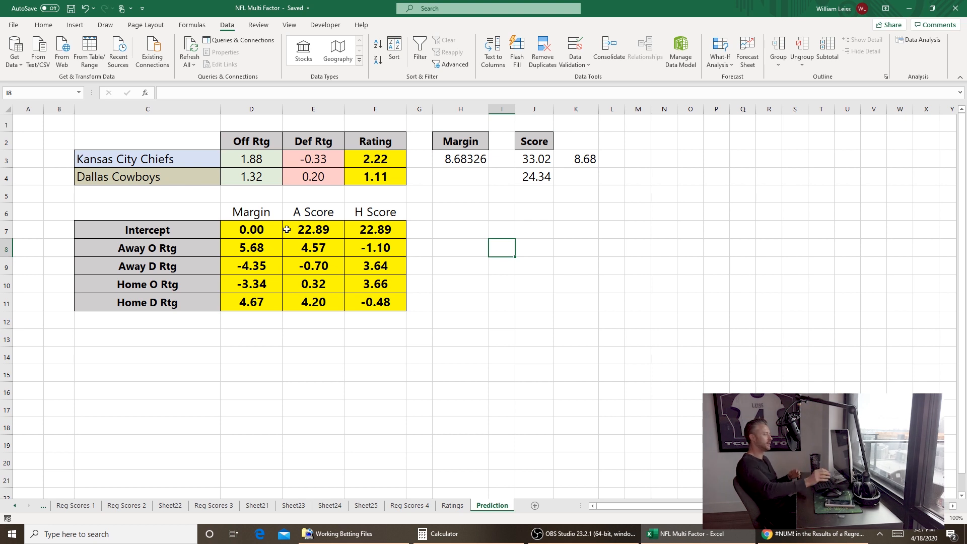
click(259, 164)
click(296, 162)
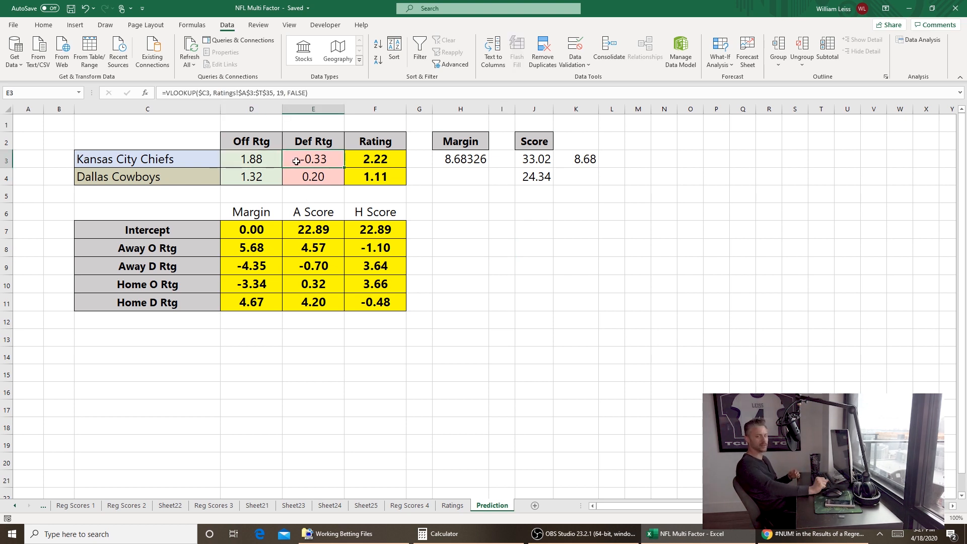
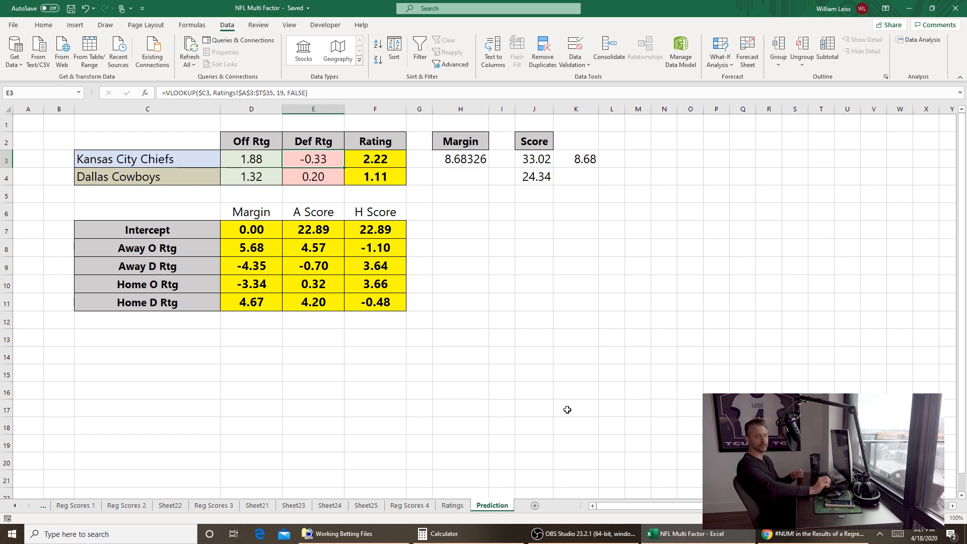
Step: Review the regression output on Sheet25 and the Regression option among the Data Analysis tools, then return to the Prediction sheet
click(391, 506)
click(409, 505)
click(366, 505)
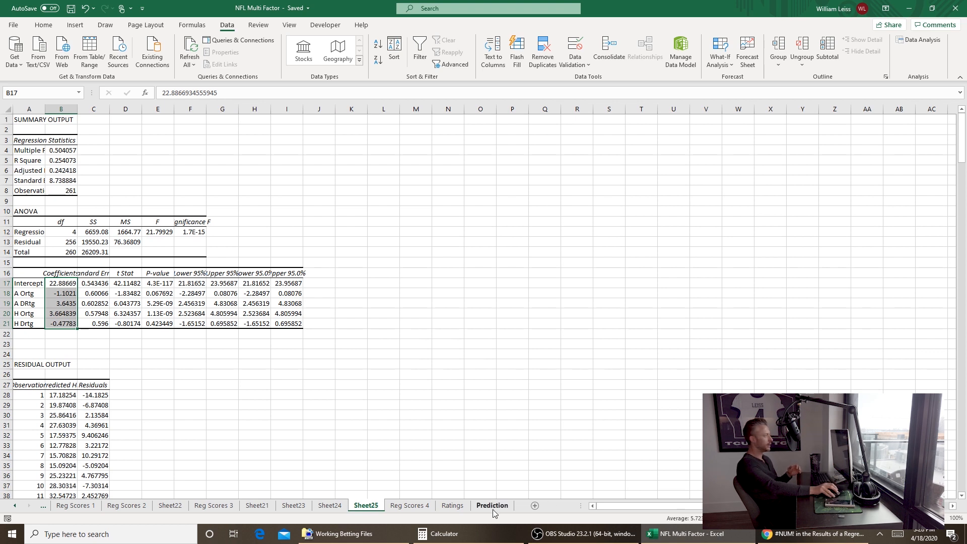
click(920, 40)
drag(714, 397, 715, 382)
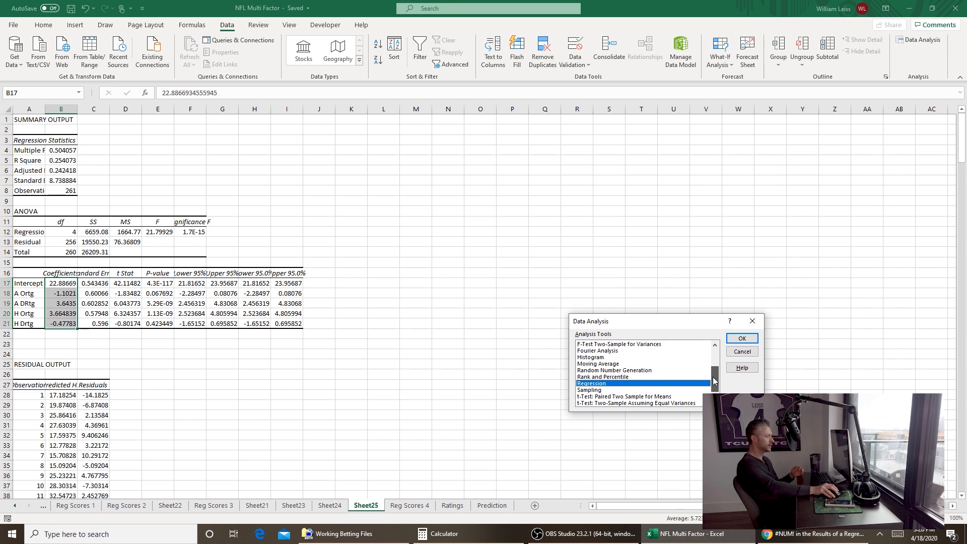
click(754, 323)
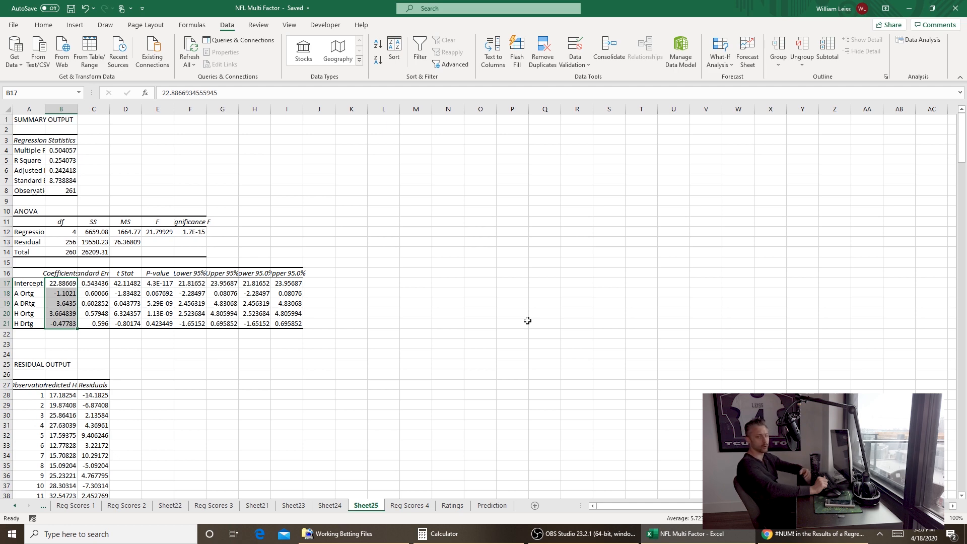
click(487, 506)
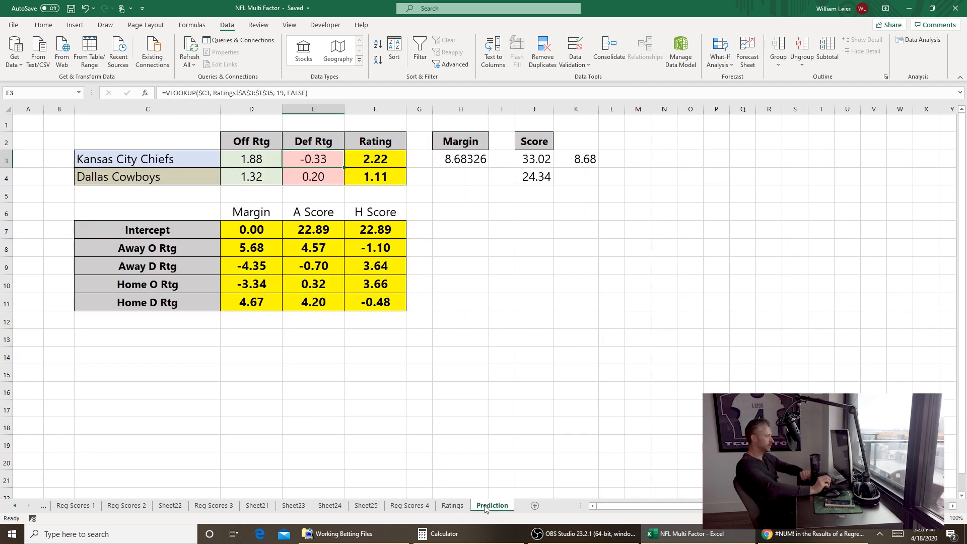
Step: Add a Win header in M2, beside H Drtg on the Reg Scores 4 sheet
click(453, 506)
click(416, 506)
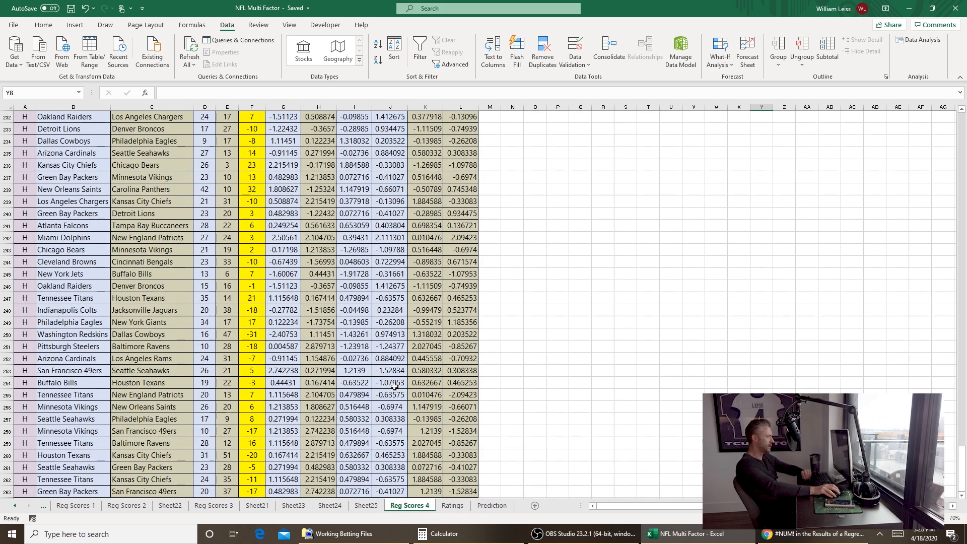
scroll(602, 232, up, 20)
click(253, 129)
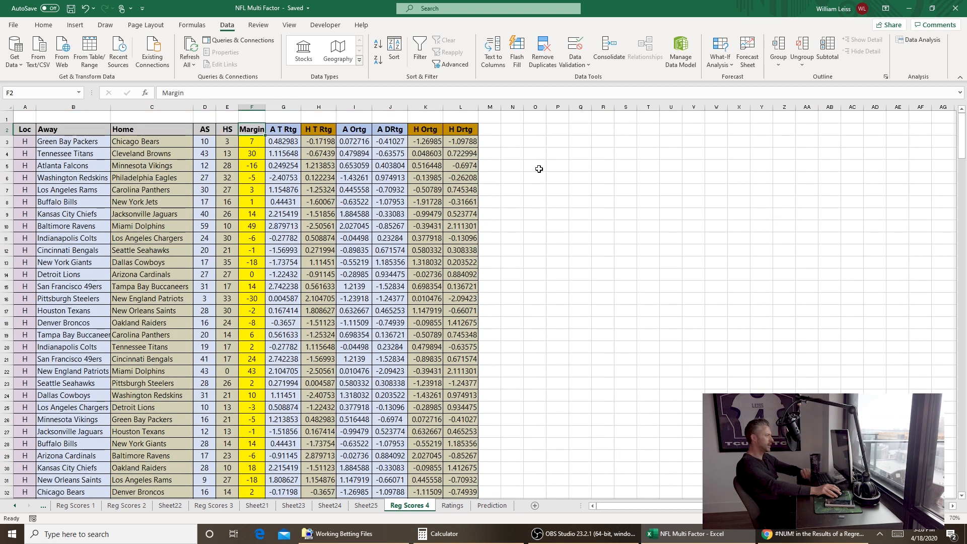
click(490, 130)
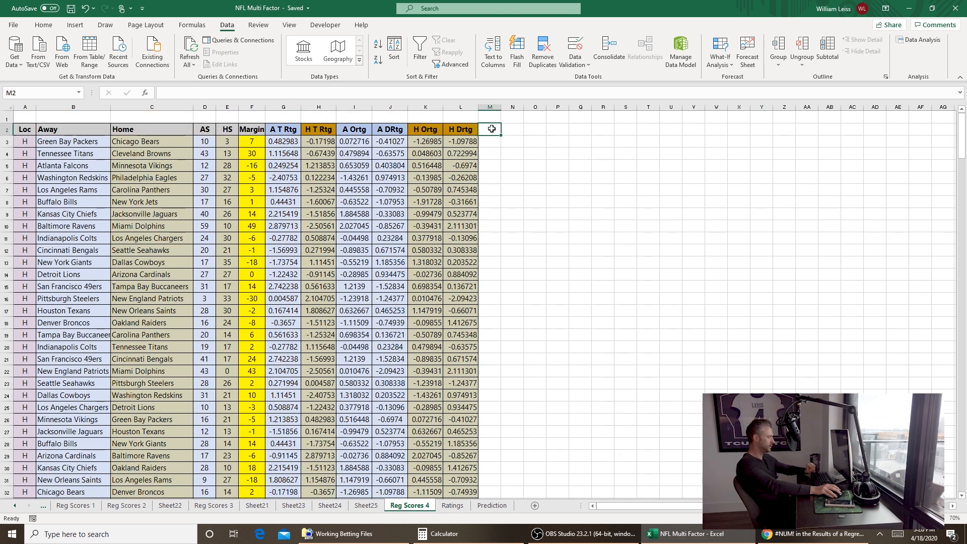
text(Win)
key(Return)
Step: Enter =IF(D3=E3,.5,IF(D3>E1,1,0)) in M3 and fill it down the Win column
text(=IF()
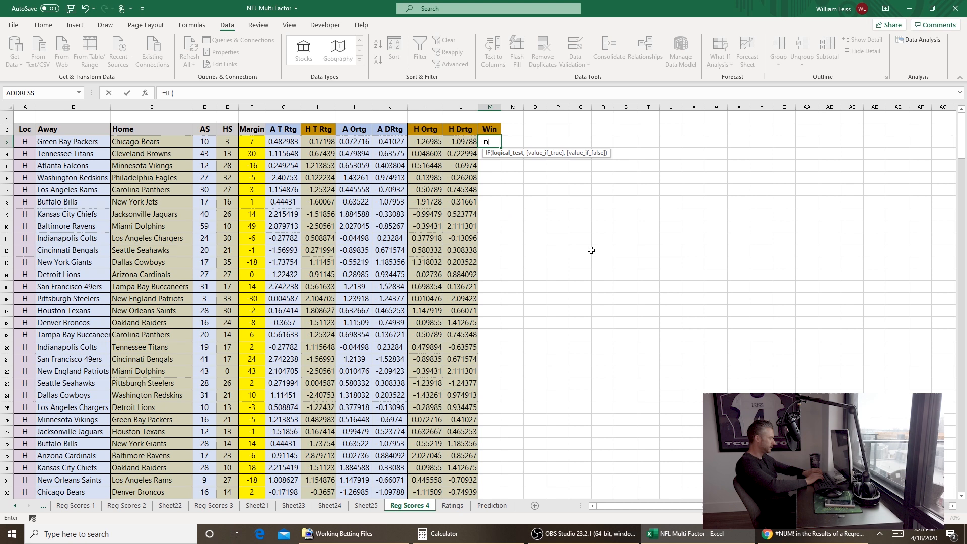
text(D3=E3,.5,)
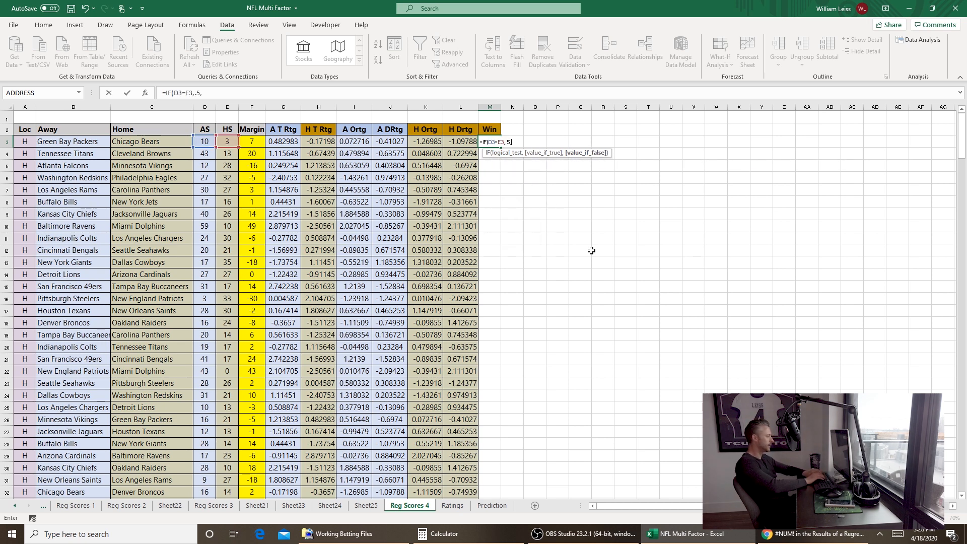
text(IF(D3)
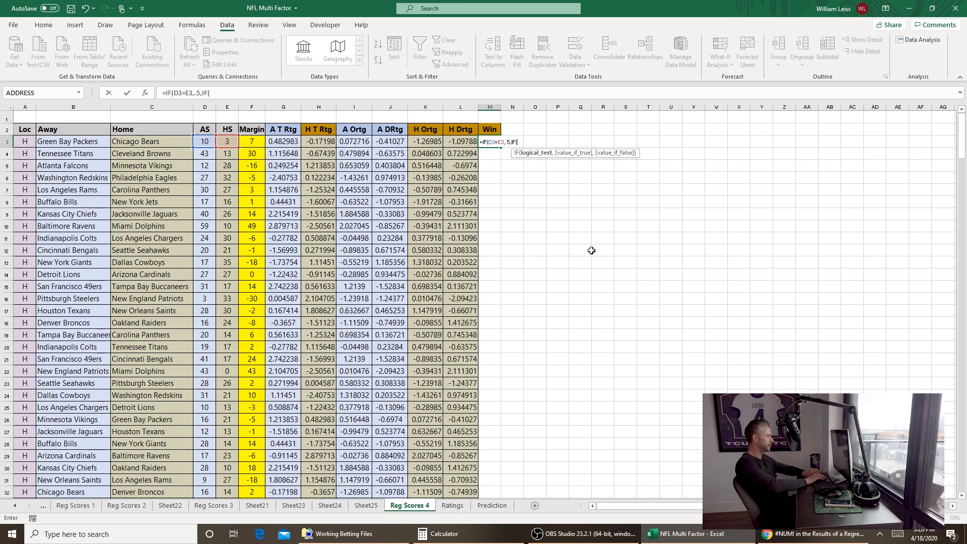
text(>E1,1,0)))
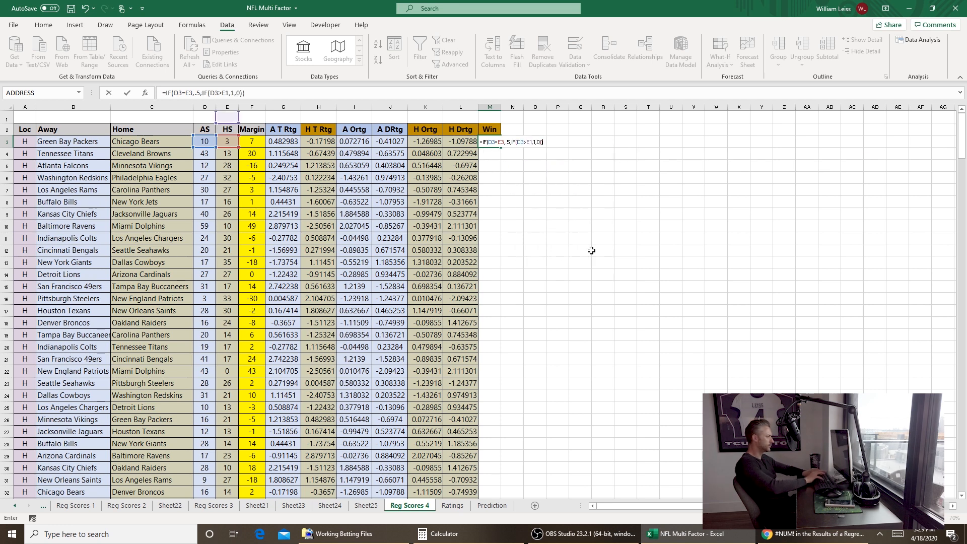
key(Return)
click(497, 145)
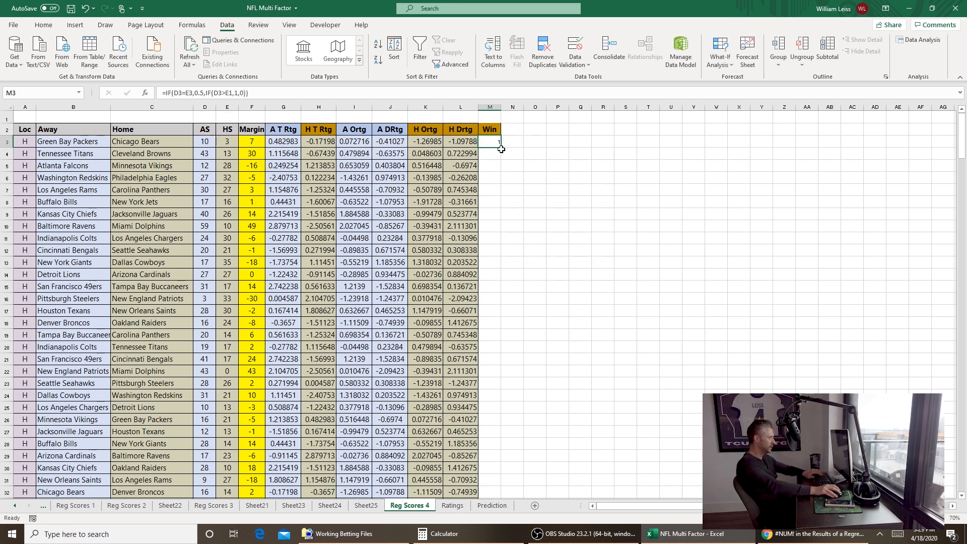
double_click(502, 148)
Step: Copy the full game table on Reg Scores 4, from the header row through the last game
key(ctrl+a)
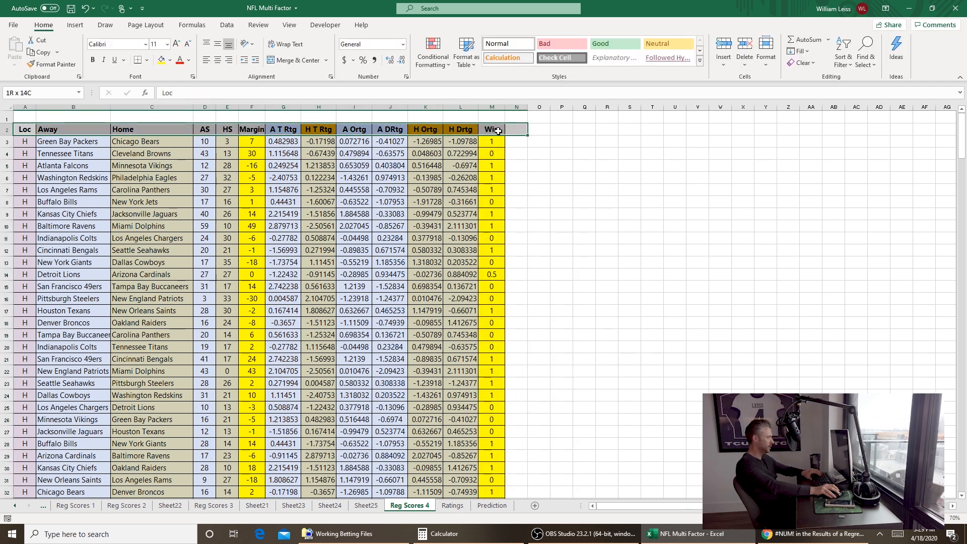
key(ctrl+c)
scroll(496, 201, down, 20)
Step: Launch a new Excel workbook for the copied game data and save it in Documents as Logistic
click(137, 535)
text(excel)
key(Return)
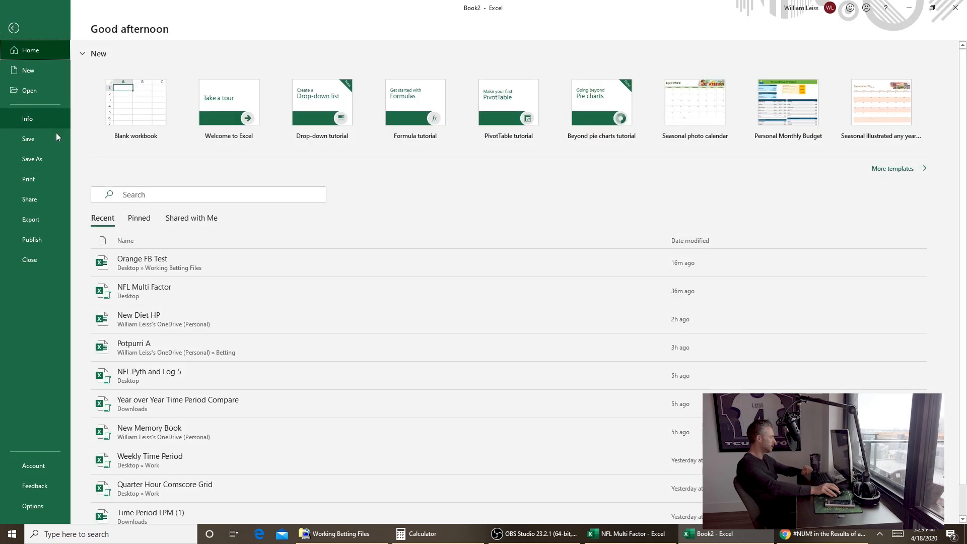
click(64, 158)
key(F12)
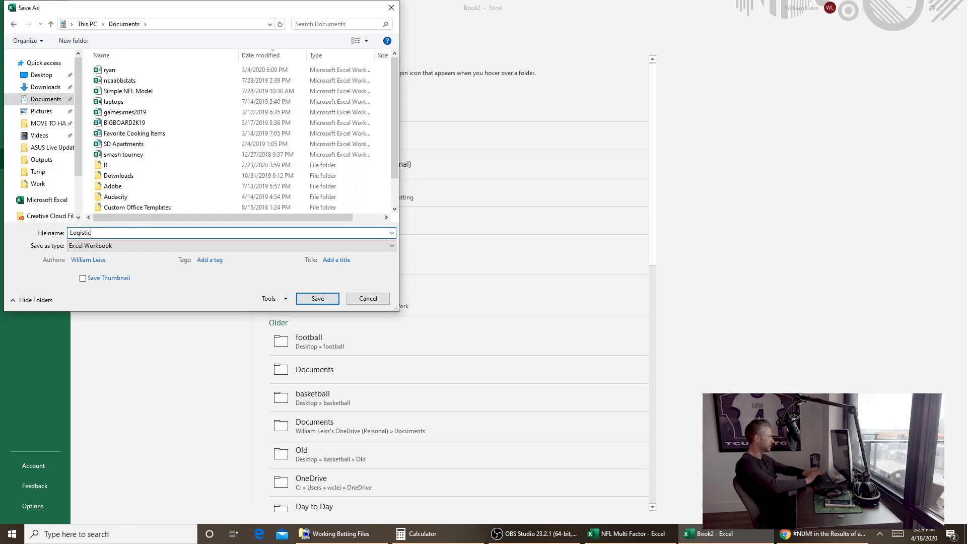
key(Escape)
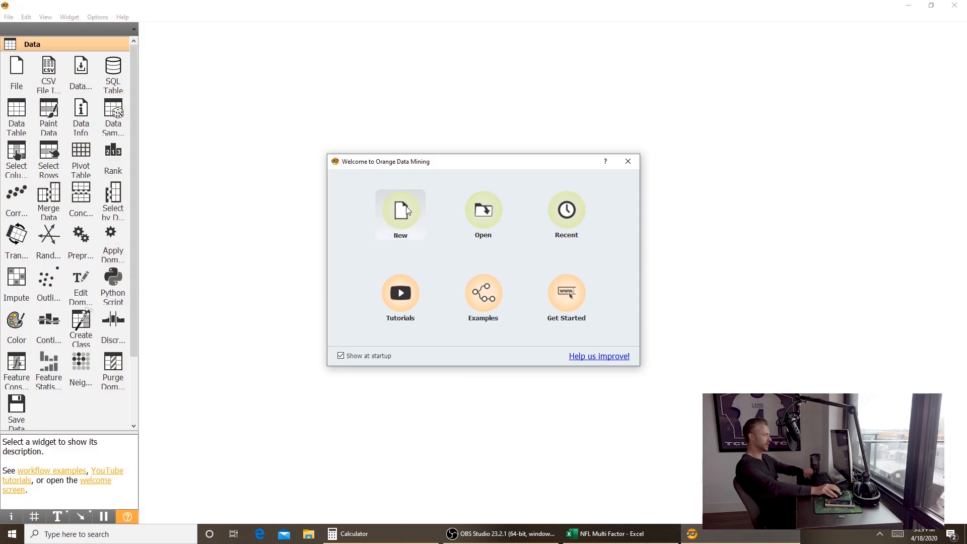
Step: In Orange, start a new workflow and place a Logistic Regression widget and a File widget on the canvas
click(408, 210)
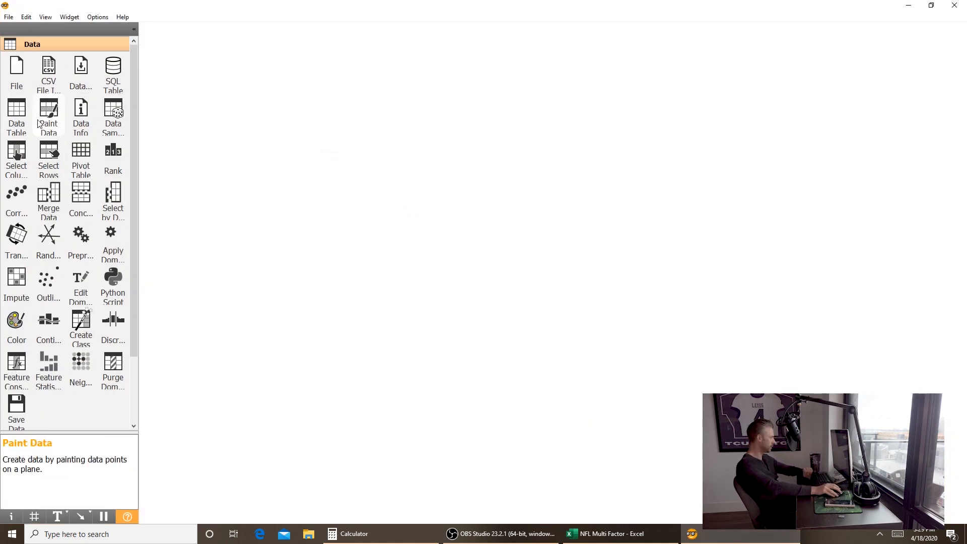
scroll(39, 380, down, 2)
click(40, 380)
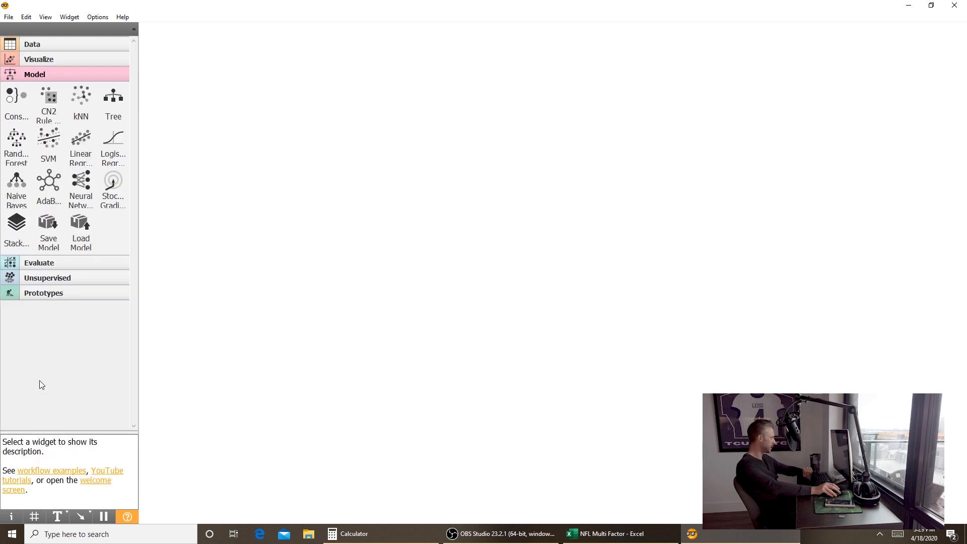
drag(113, 144, 298, 191)
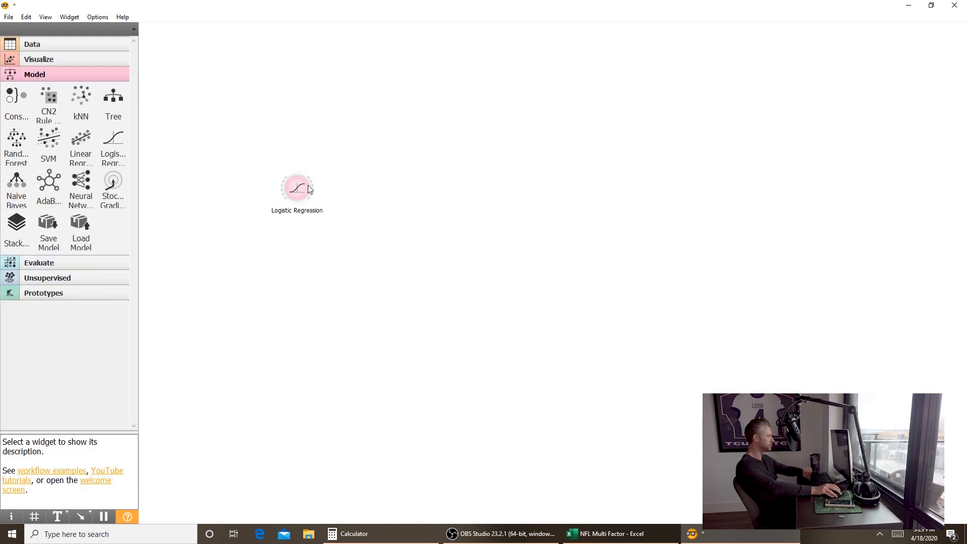
click(39, 46)
drag(17, 70, 226, 97)
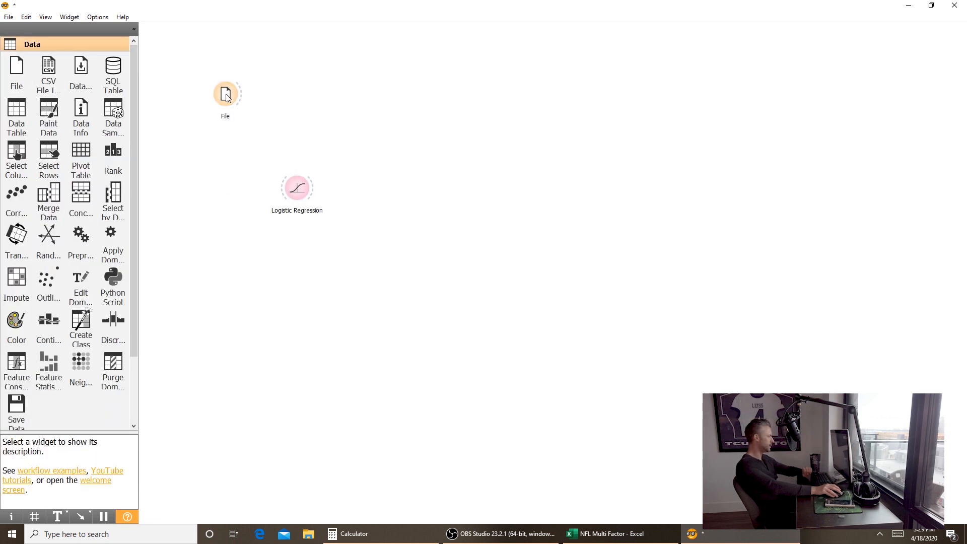
Step: Load the Logistic workbook from Documents into the File widget
double_click(231, 96)
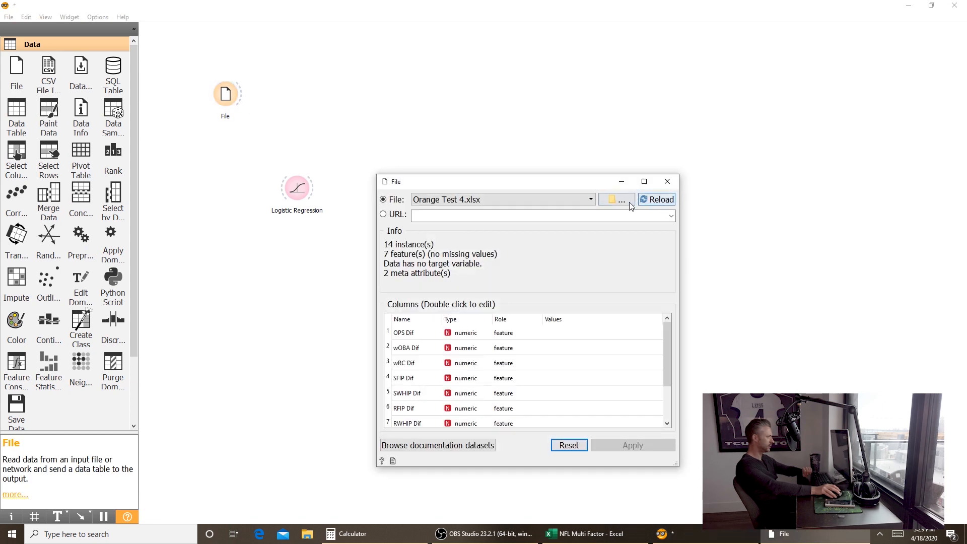
click(617, 199)
click(422, 268)
click(499, 261)
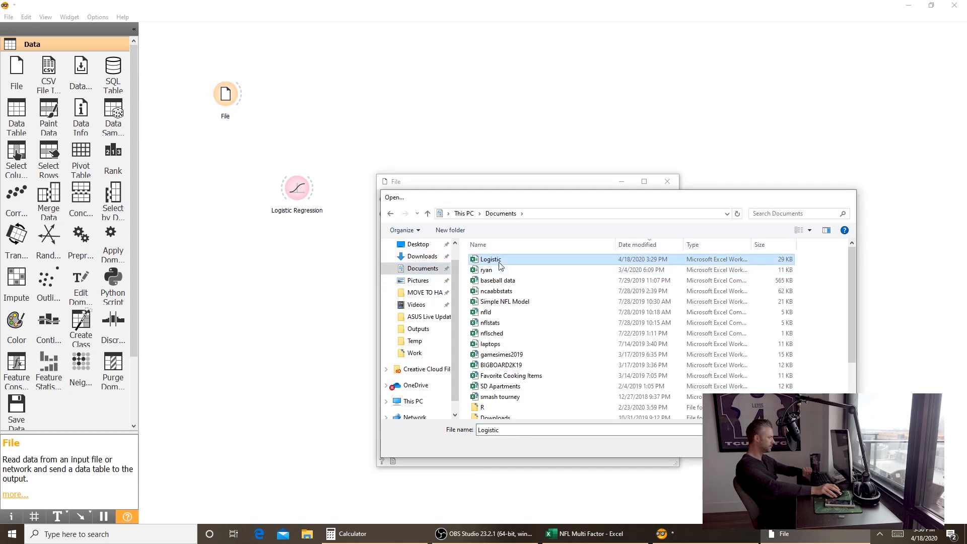
double_click(498, 265)
Step: Set the Win column's role to target and the Loc column's role to skip
scroll(518, 373, down, 3)
click(522, 422)
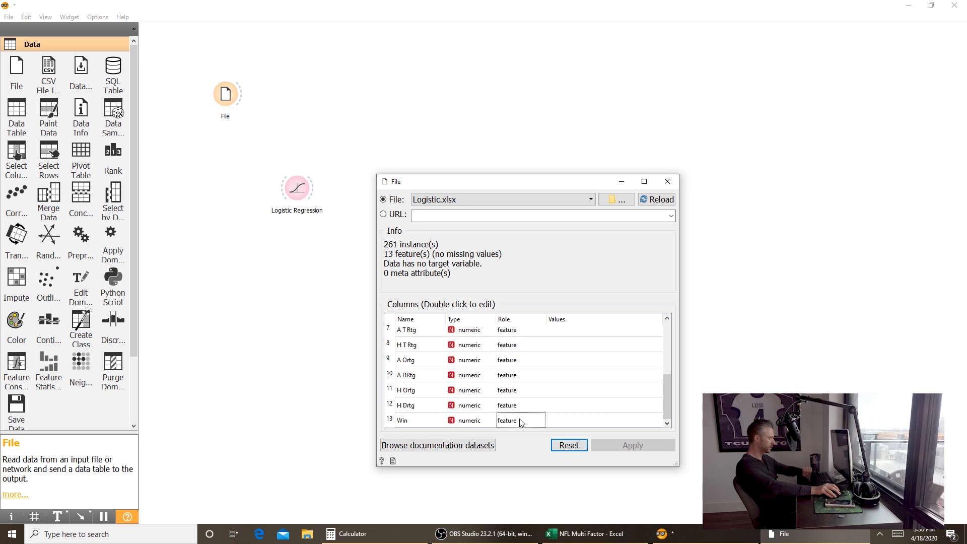
scroll(536, 393, up, 5)
click(524, 332)
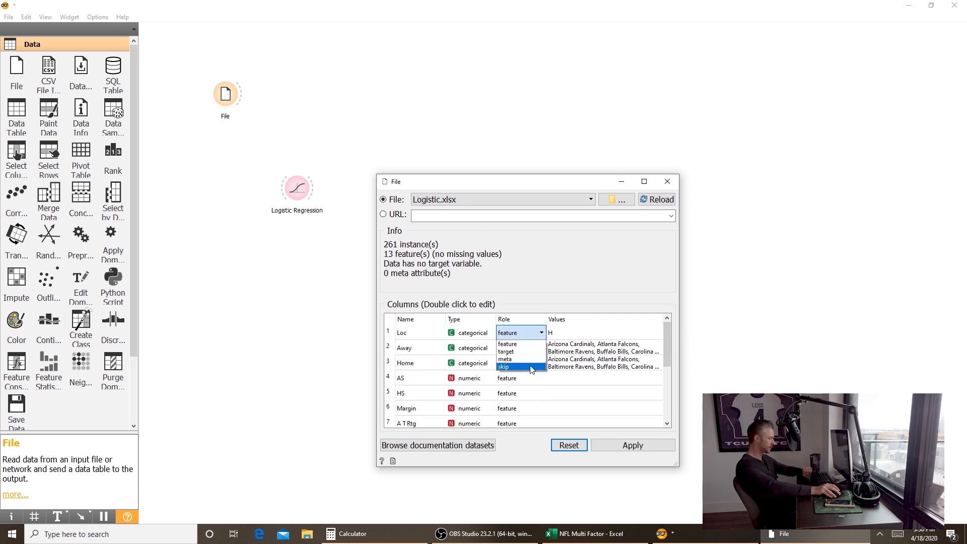
click(530, 368)
click(528, 352)
double_click(535, 332)
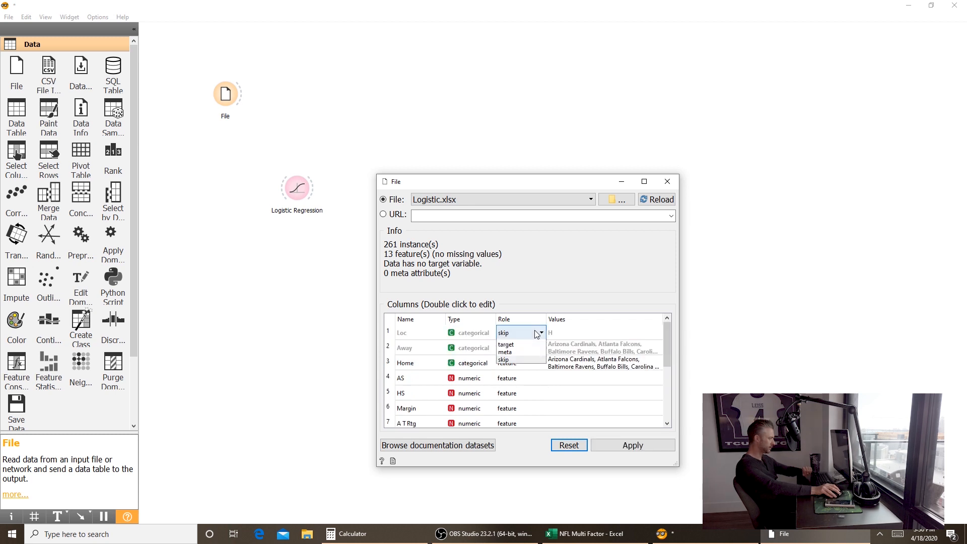
Step: Set the roles of the Away and Home columns to meta
double_click(527, 348)
click(526, 374)
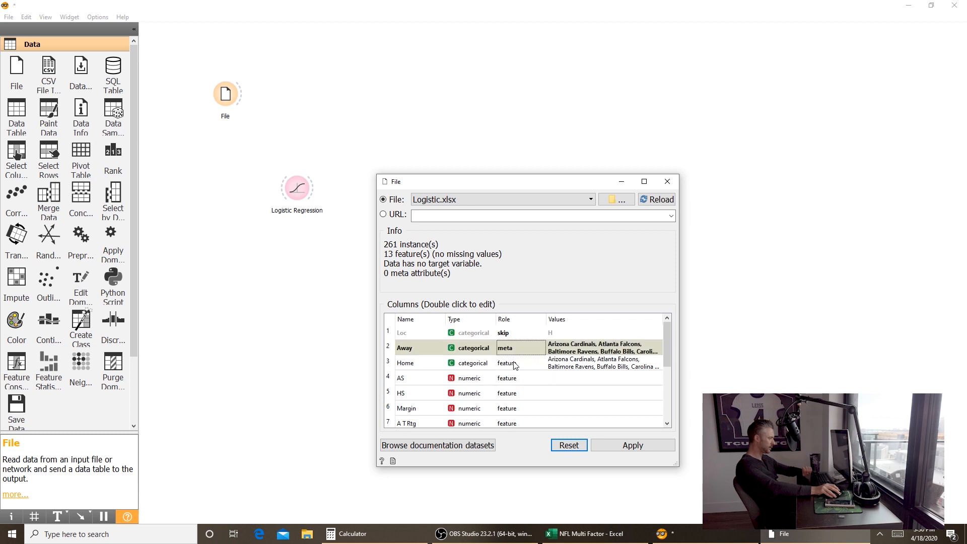
double_click(516, 363)
click(515, 389)
Step: Set the roles of the Margin, AS and HS columns to skip
double_click(524, 409)
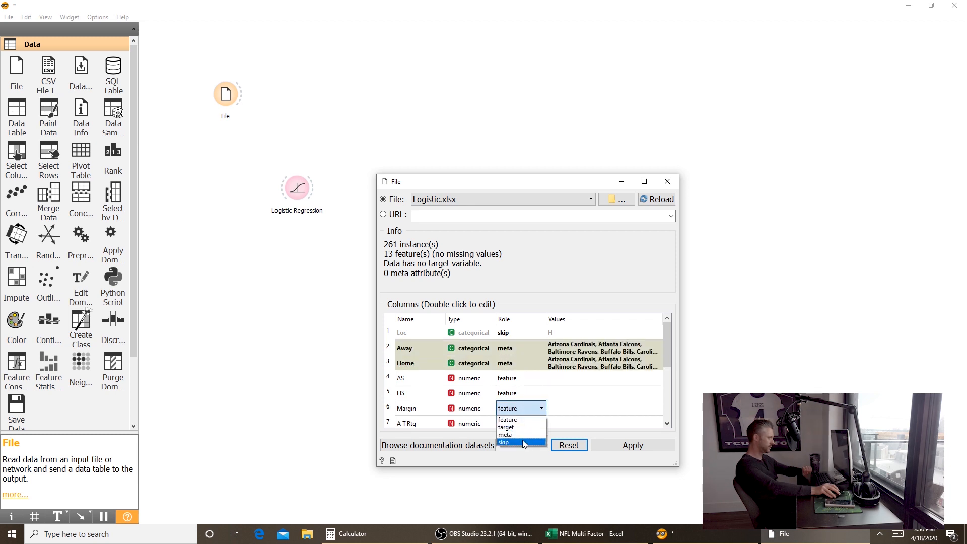
click(524, 444)
double_click(509, 380)
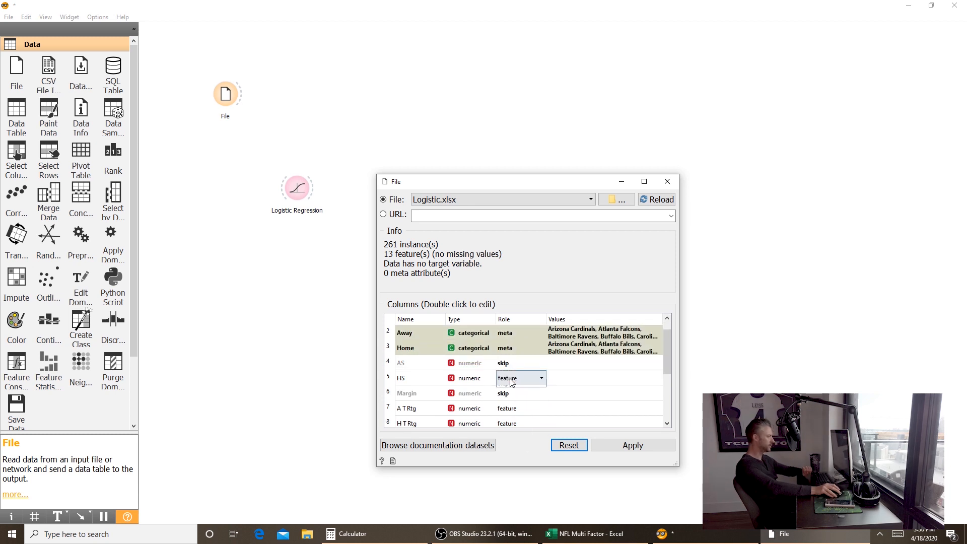
click(524, 414)
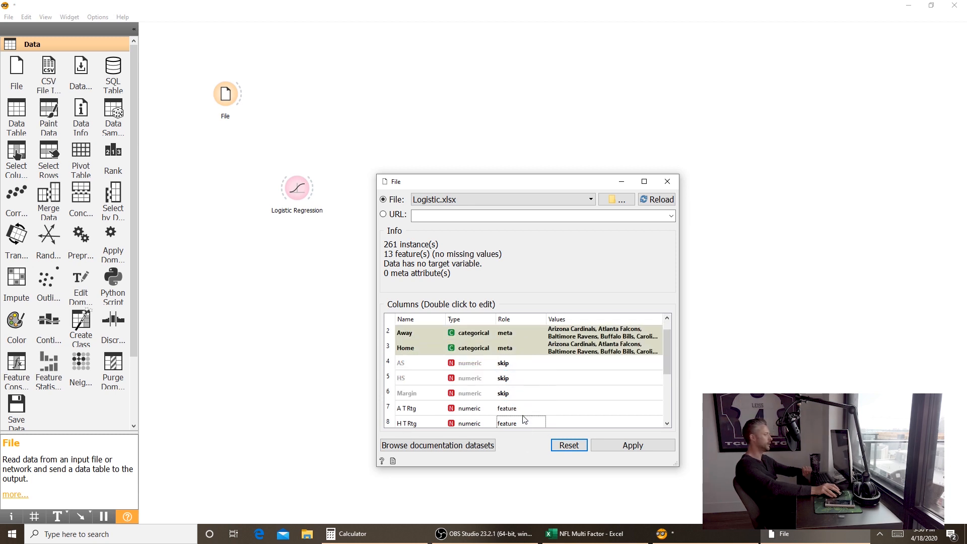
Step: Set the roles of the A T Rtg and H T Rtg columns to skip and recheck the column roles
scroll(668, 383, down, 3)
scroll(667, 383, down, 1)
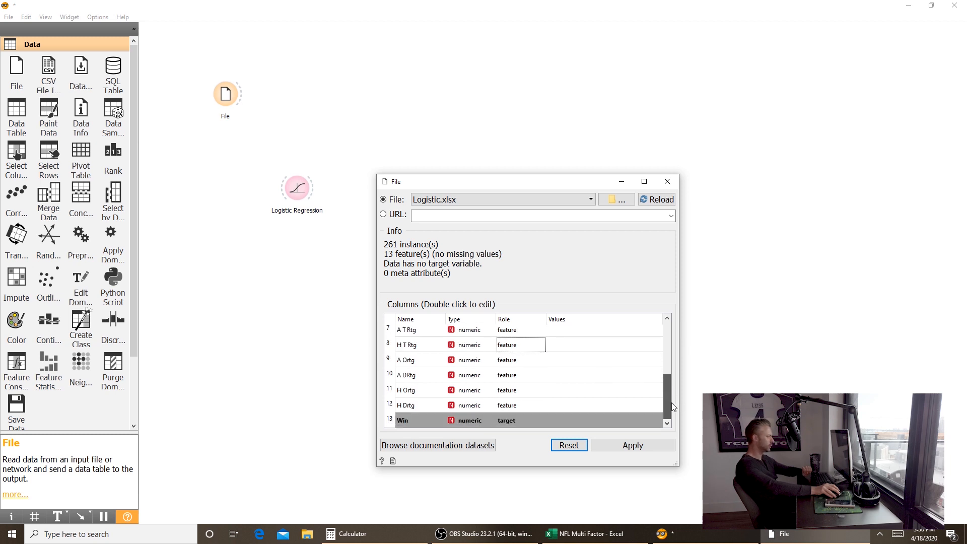
double_click(506, 332)
click(518, 360)
double_click(517, 347)
click(517, 351)
click(522, 367)
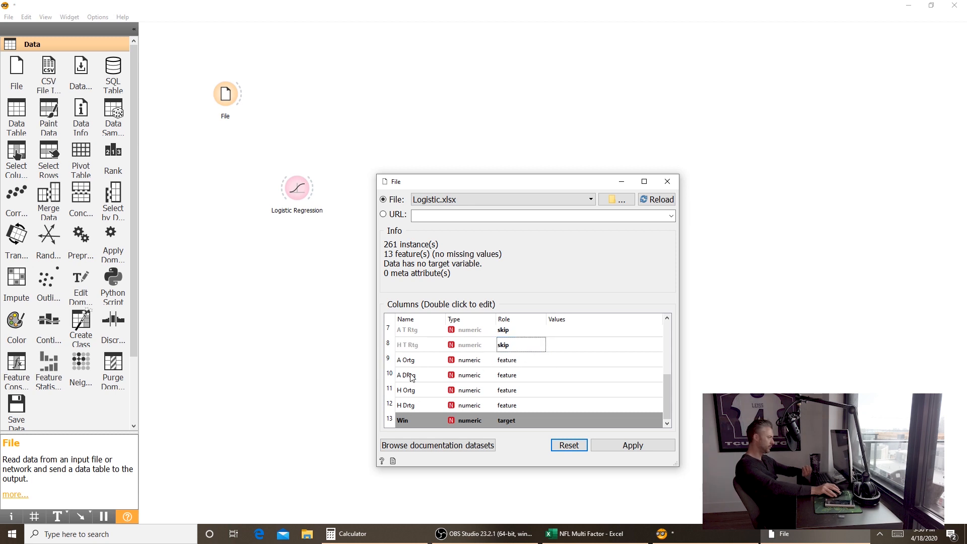
drag(664, 409, 665, 355)
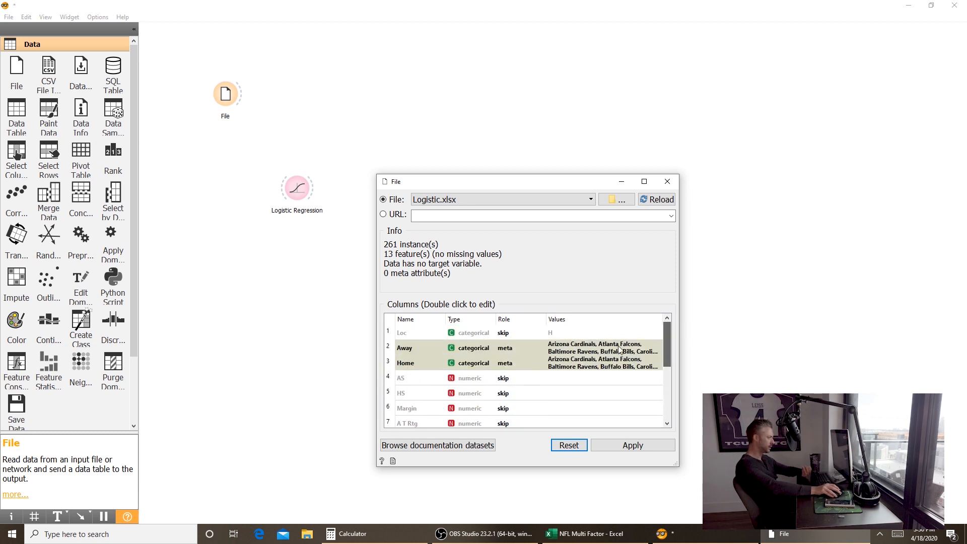
Step: Apply the column roles of Logistic.xlsx and connect the File widget to the Logistic Regression widget
click(617, 449)
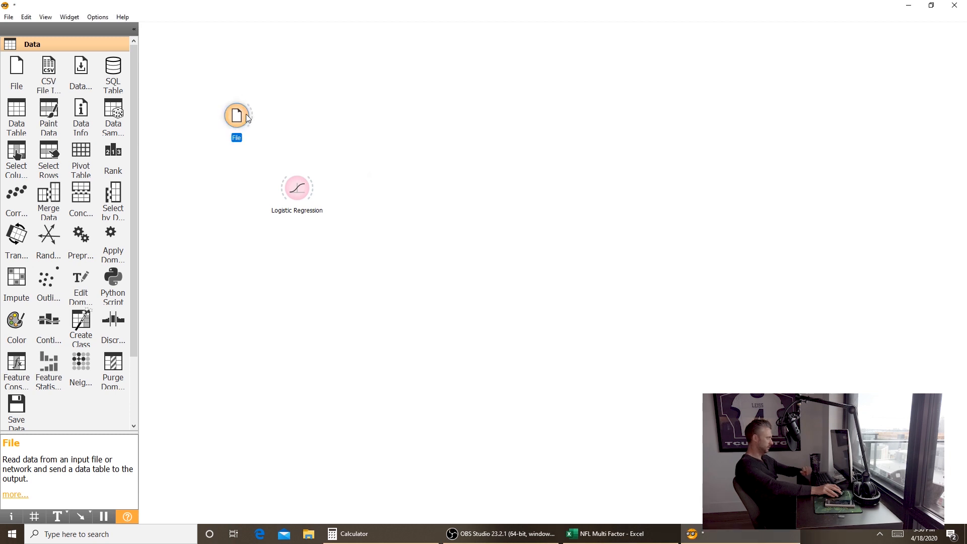
drag(252, 115, 286, 187)
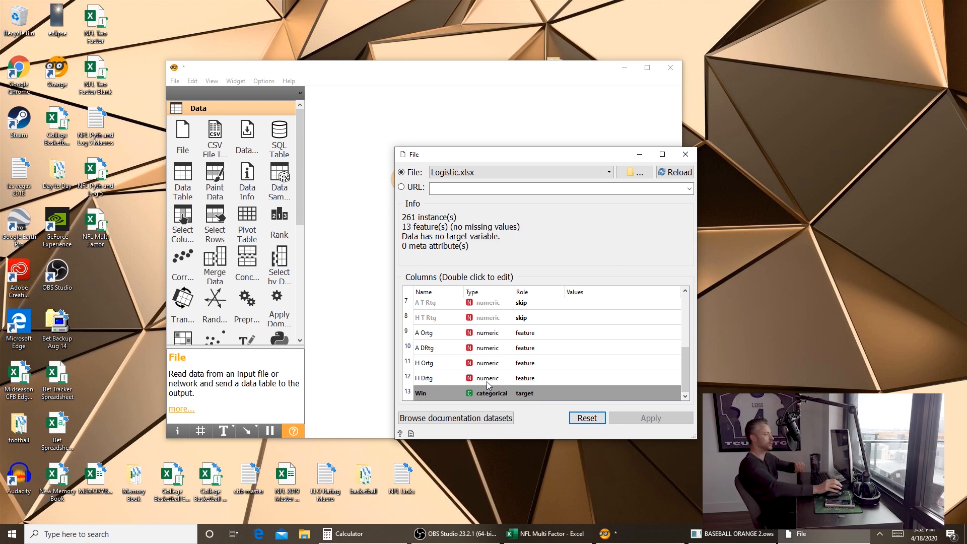
click(686, 154)
Step: Examine the logistic regression intercept and rating coefficients in the connected data table
double_click(404, 180)
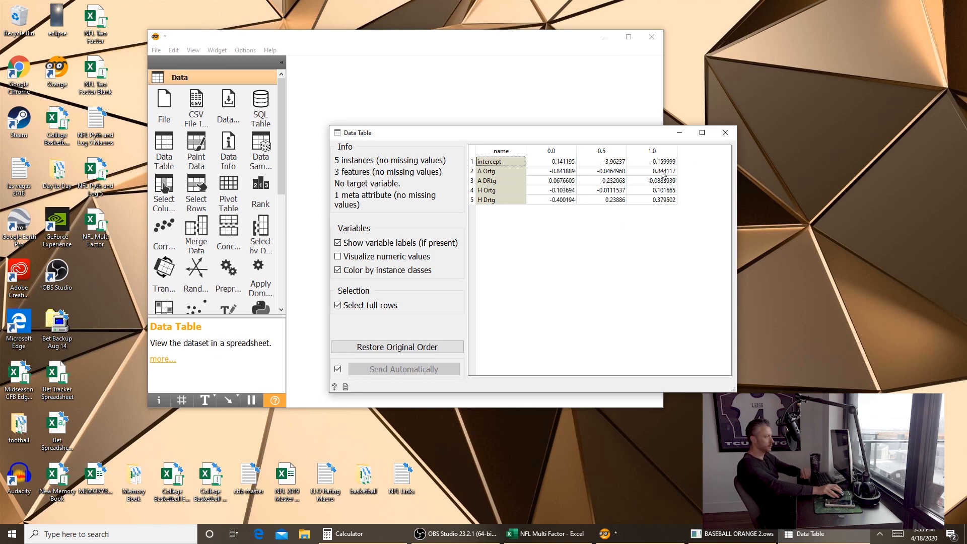
click(723, 138)
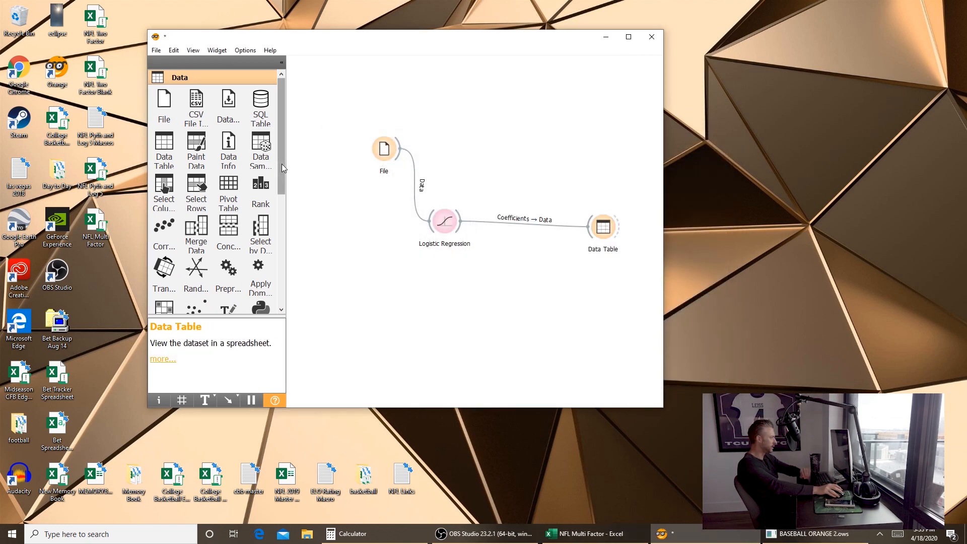
Step: Add a Predictions widget below Logistic Regression and connect it to that model
right_click(456, 285)
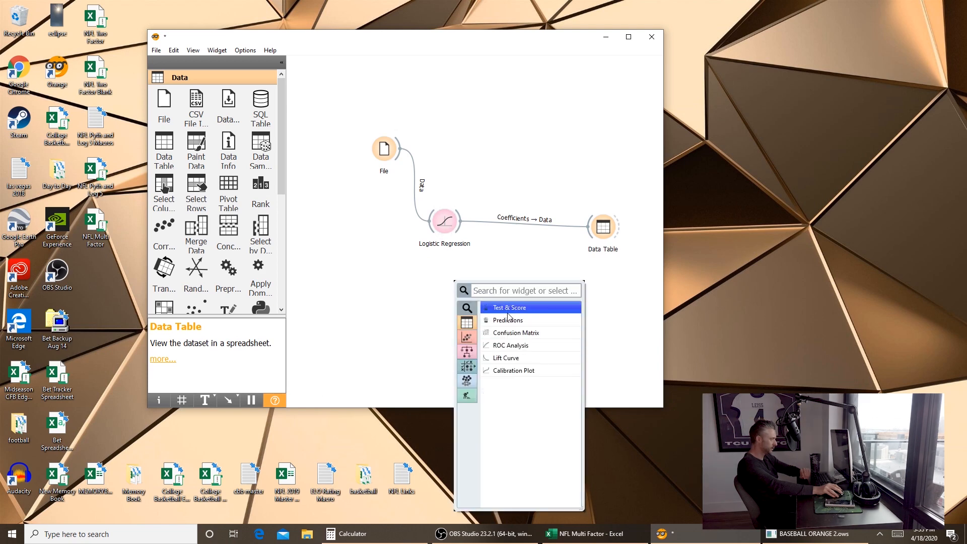
click(504, 319)
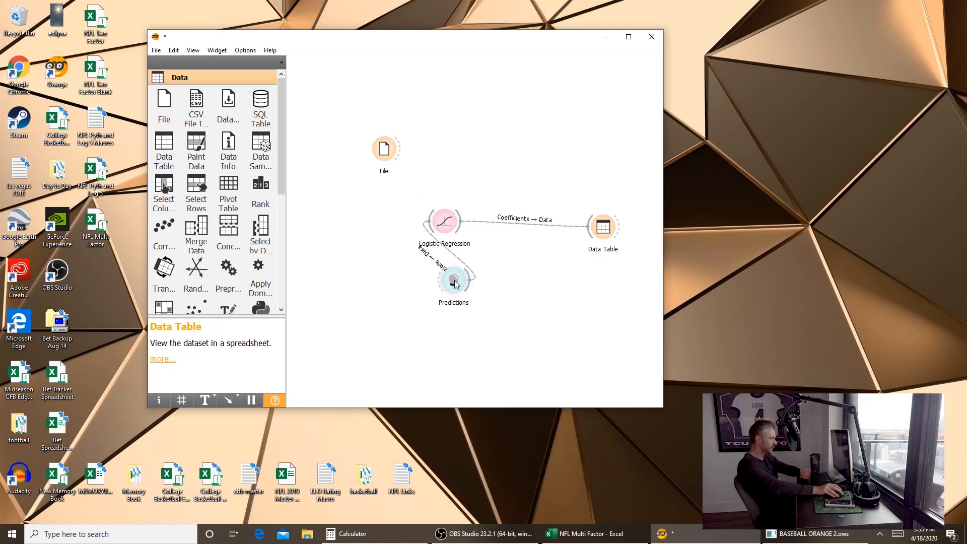
drag(440, 280, 406, 181)
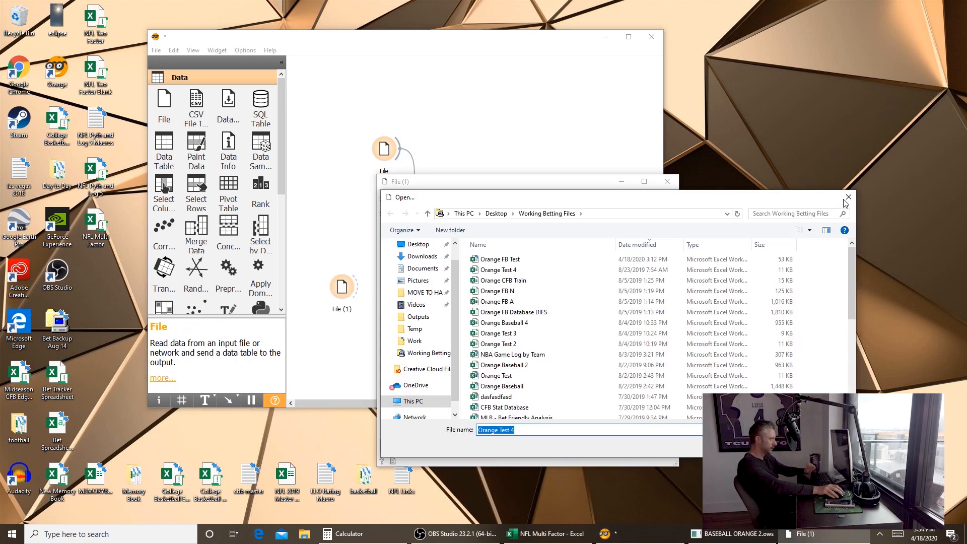
Step: Load the Orange FB Test workbook into the second File widget
click(849, 197)
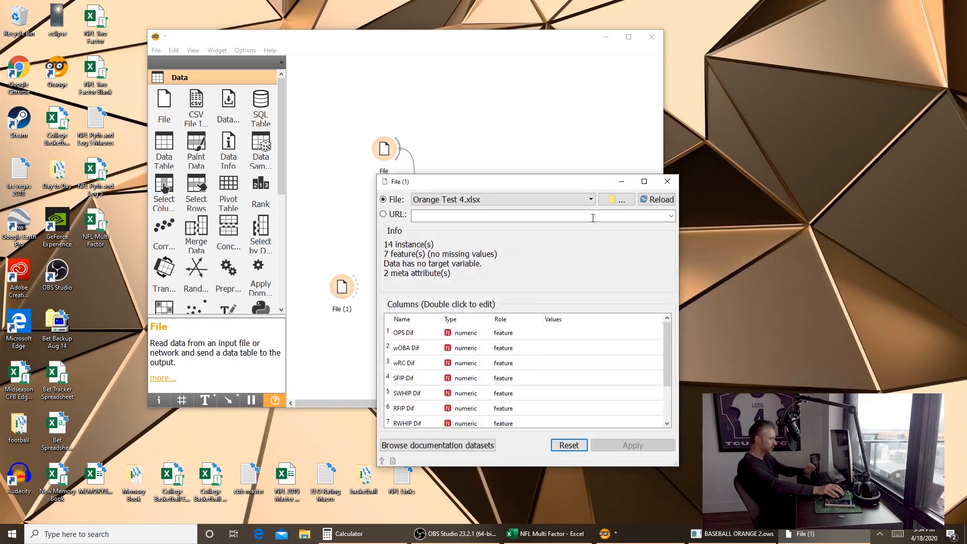
click(616, 198)
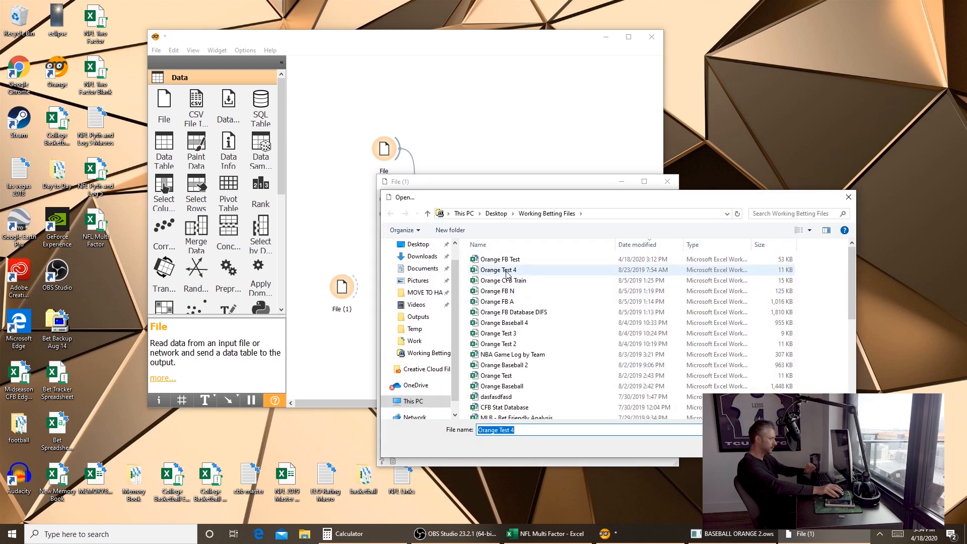
click(422, 268)
double_click(496, 259)
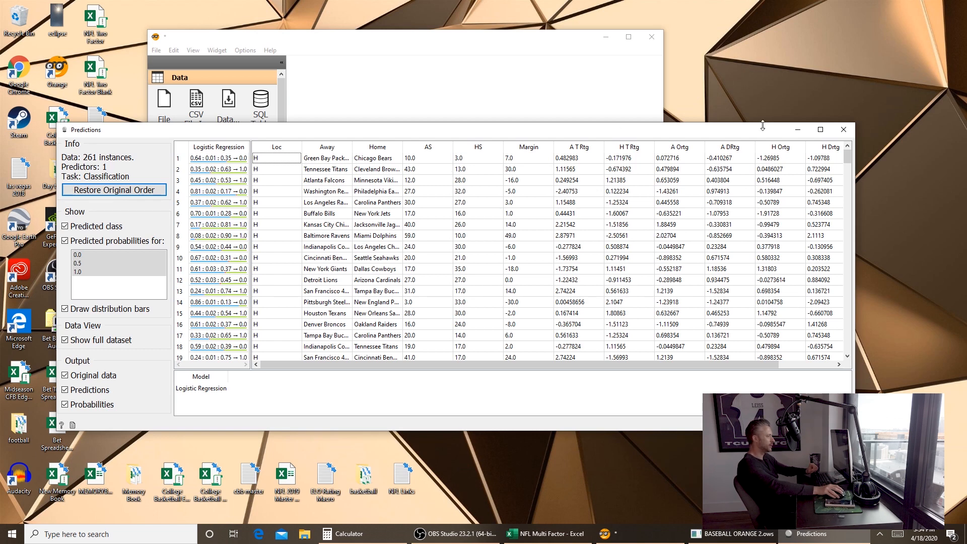
Step: Enlarge the predictions table and compare the predicted win probabilities with each game's actual Win value
click(820, 130)
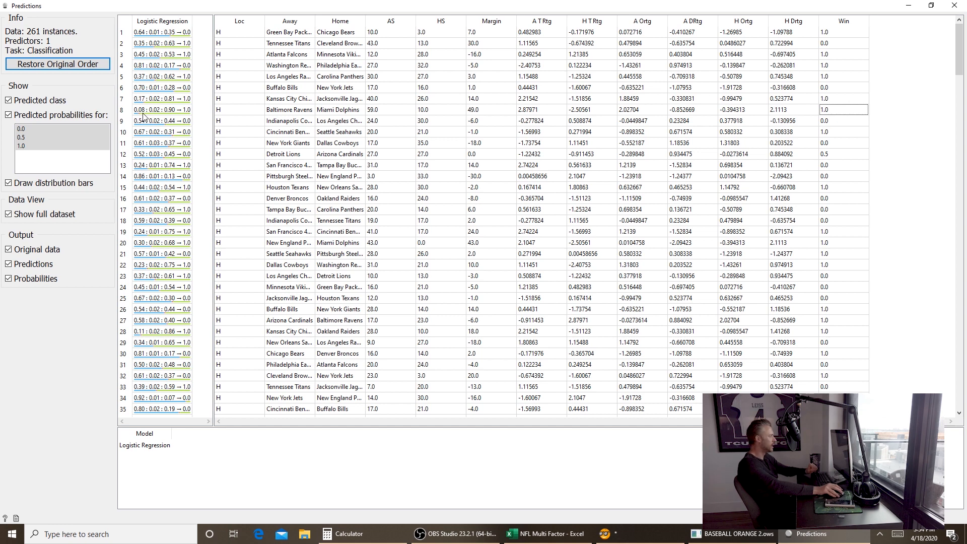
mouse_move(167, 113)
drag(959, 71, 961, 19)
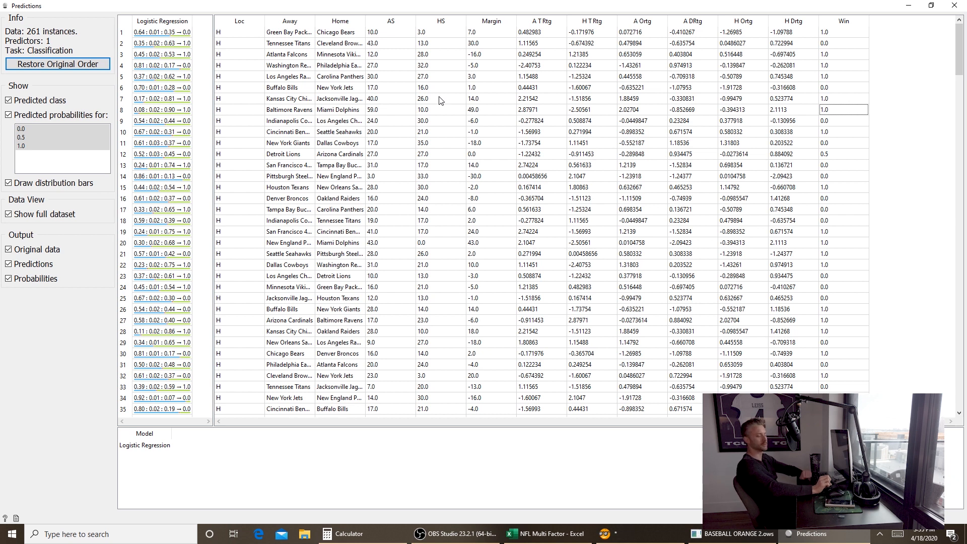
key(ctrl+w)
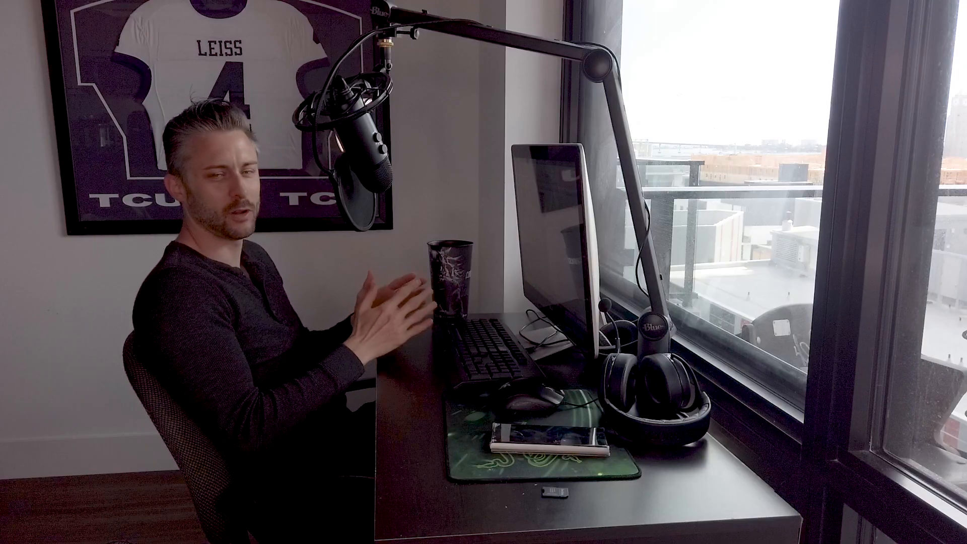